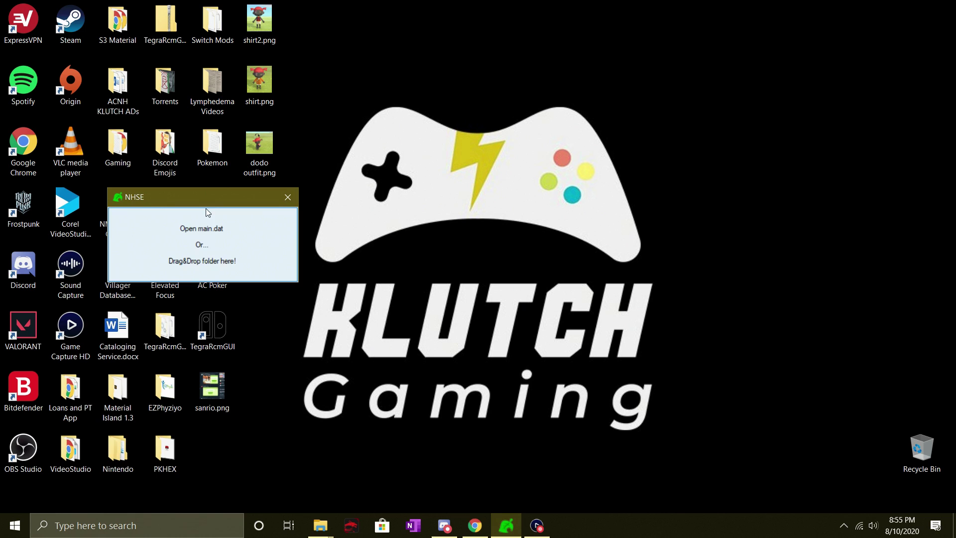
Step: Load main.dat from the Outlands 1.4 folder into NHSE and bring the editor into view
{"action": "mouse_move", "coordinate": [207, 206]}
{"action": "left_mouse_down"}
{"action": "mouse_move", "coordinate": [218, 206]}
{"action": "mouse_move", "coordinate": [201, 196]}
{"action": "left_mouse_up"}
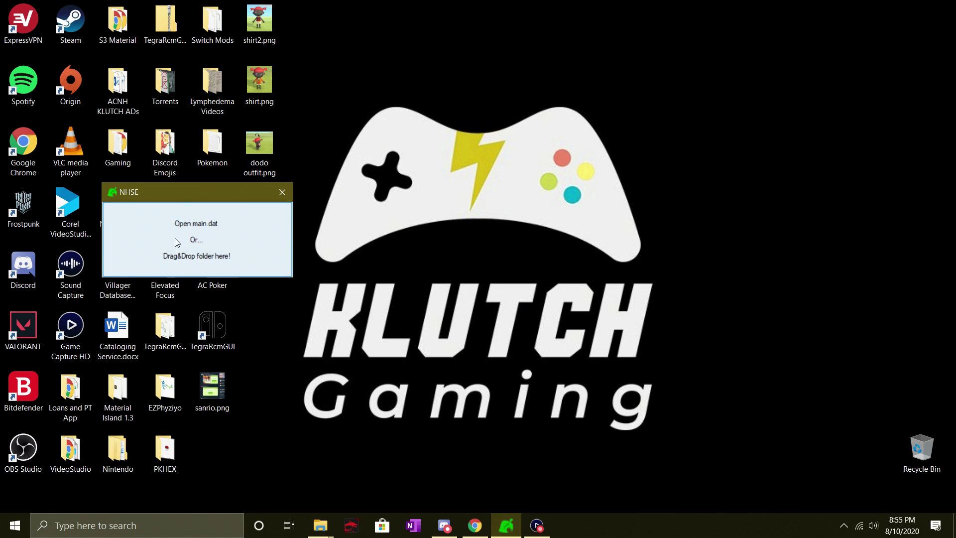
{"action": "left_click", "coordinate": [190, 238]}
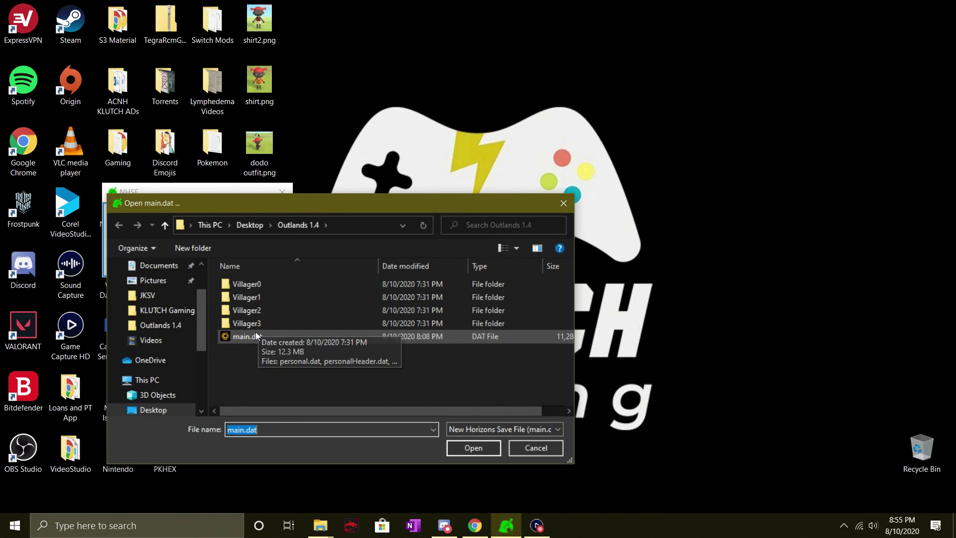
{"action": "left_click", "coordinate": [256, 333]}
{"action": "left_click", "coordinate": [492, 450]}
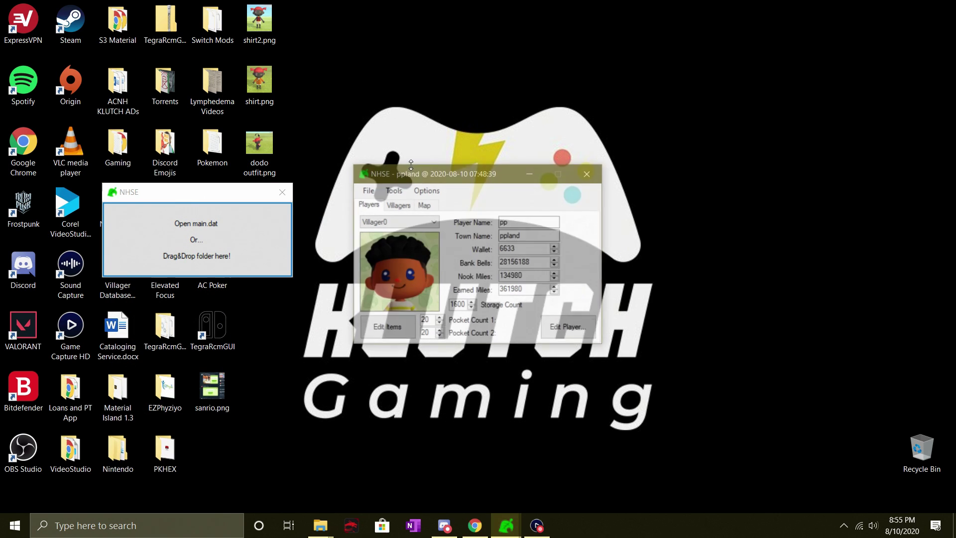
{"action": "left_click_drag", "start_coordinate": [429, 174], "coordinate": [392, 163]}
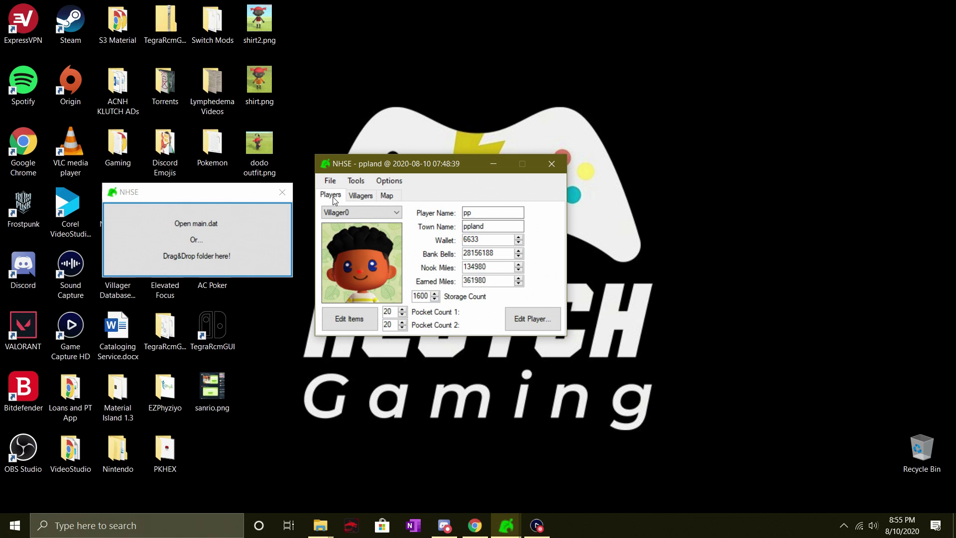
Step: Glance at the Villagers and Map tabs before returning to the Players page
{"action": "left_click", "coordinate": [362, 196]}
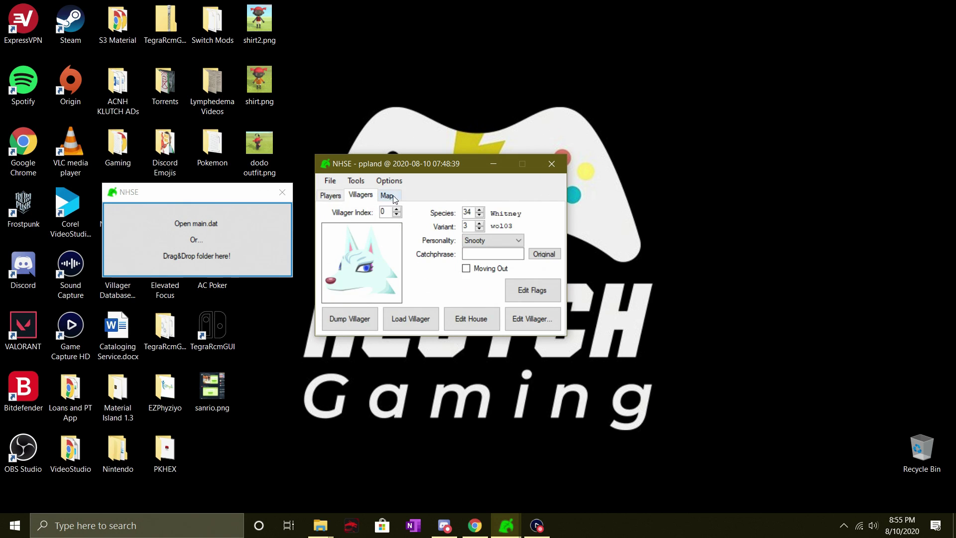
{"action": "left_click", "coordinate": [387, 195]}
{"action": "left_click", "coordinate": [329, 197]}
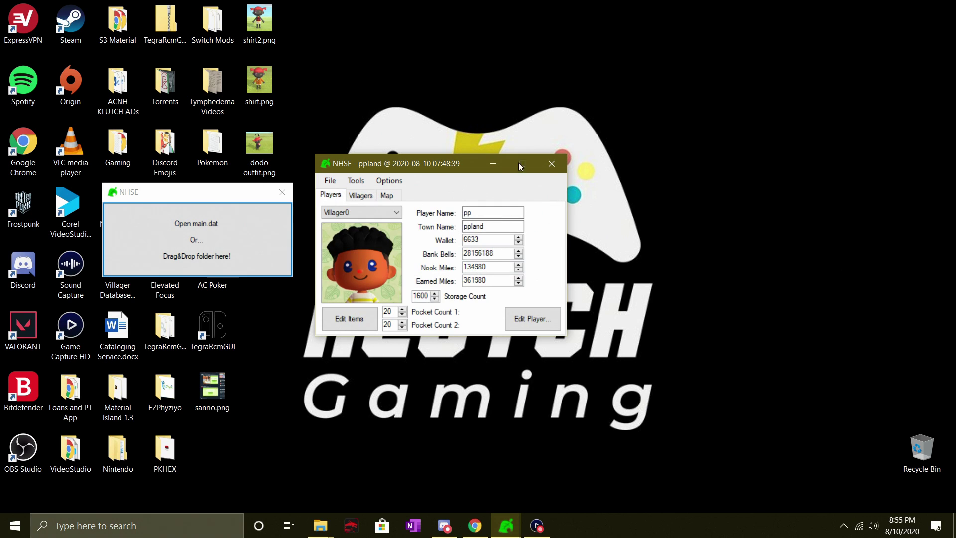
Step: Check another player, then set Villager0's Bank Bells to 999,999,999
{"action": "left_click", "coordinate": [386, 216]}
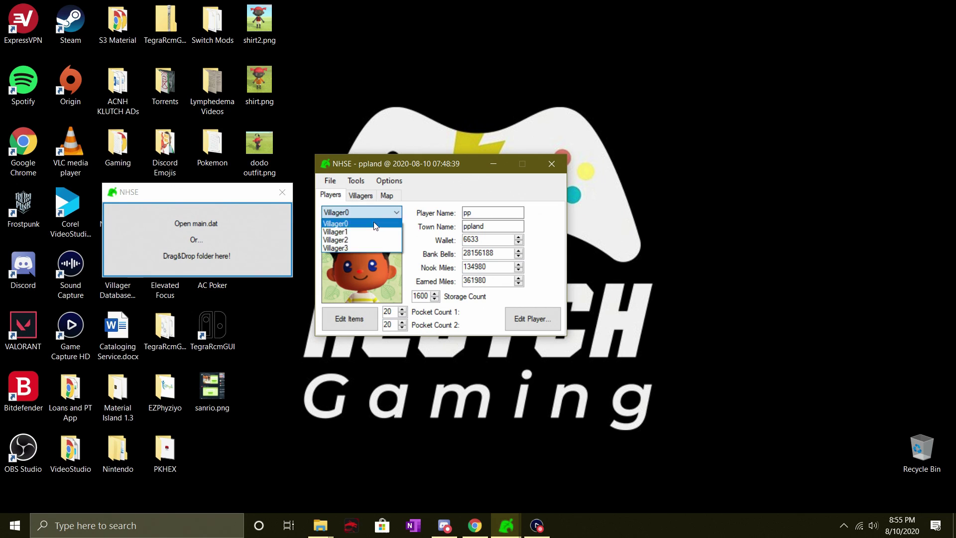
{"action": "left_click", "coordinate": [360, 228]}
{"action": "left_click", "coordinate": [360, 213]}
{"action": "left_click", "coordinate": [373, 223]}
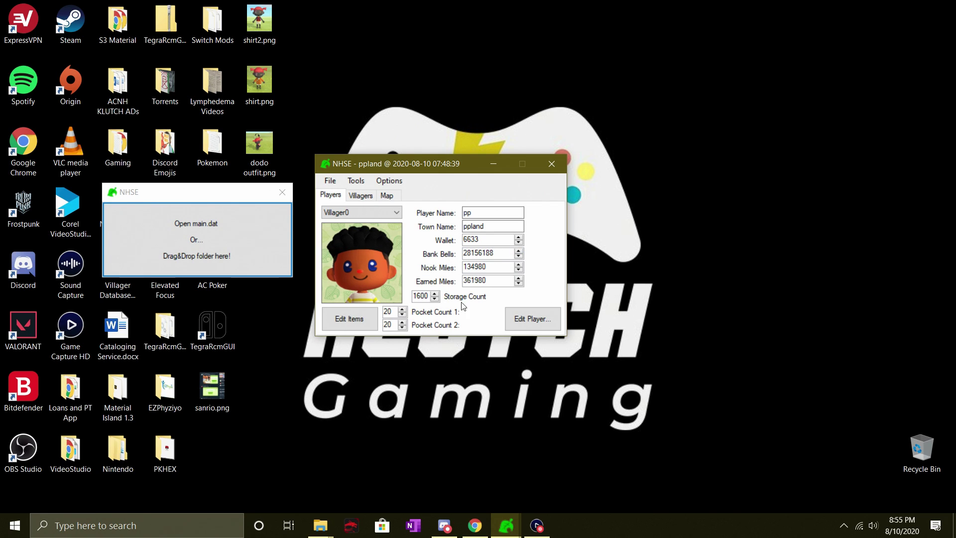
{"action": "double_click", "coordinate": [490, 254]}
{"action": "type", "text": "999,999,999"}
Step: Try Clear > All in the pocket inventory, cancel without saving, and view the Villagers page
{"action": "left_click", "coordinate": [363, 318]}
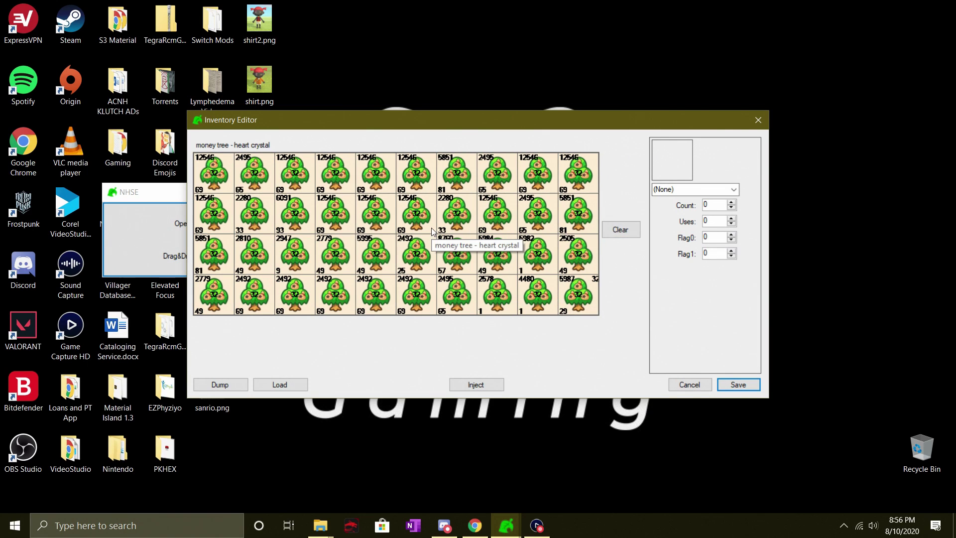
{"action": "left_click", "coordinate": [632, 233]}
{"action": "left_click", "coordinate": [621, 246]}
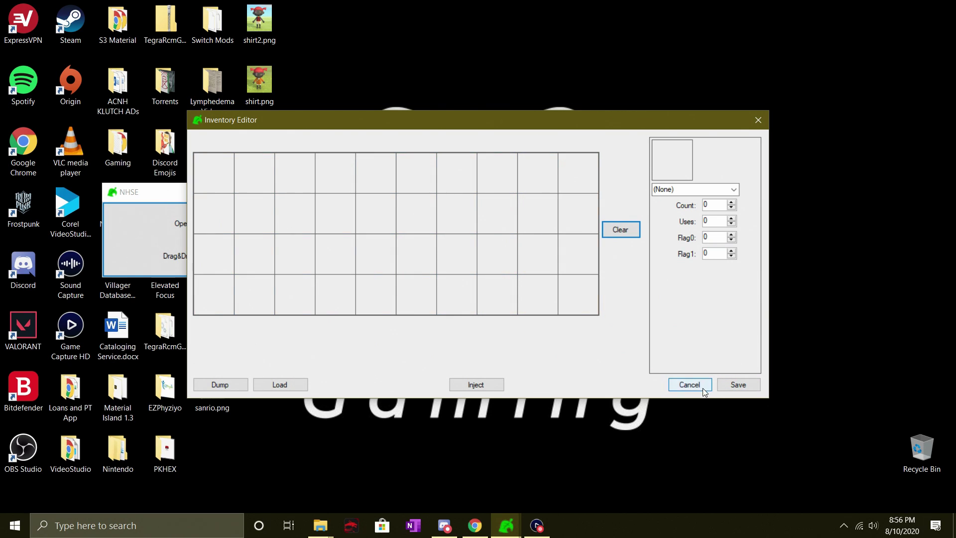
{"action": "left_click", "coordinate": [690, 384]}
{"action": "left_click", "coordinate": [358, 196]}
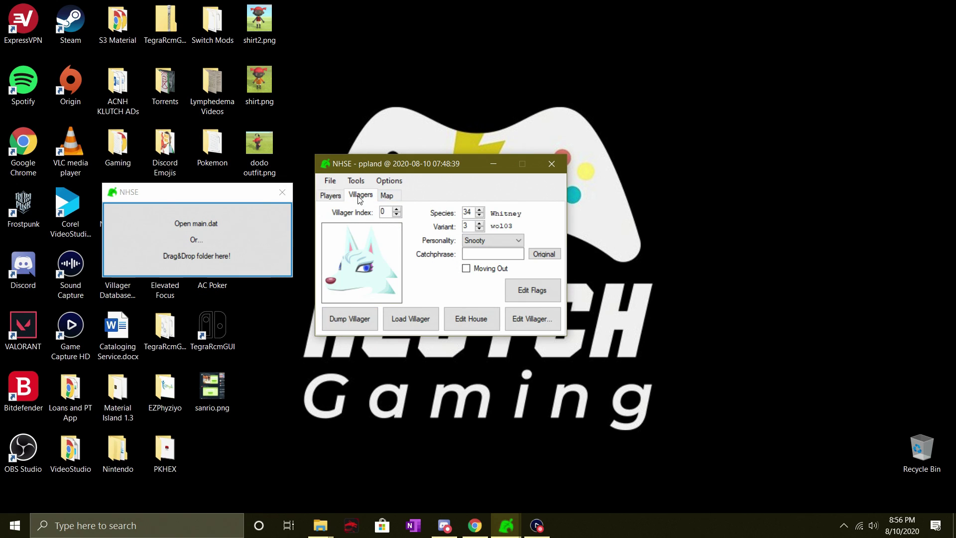
{"action": "left_click", "coordinate": [396, 209]}
{"action": "left_click", "coordinate": [396, 209]}
{"action": "left_click", "coordinate": [397, 209]}
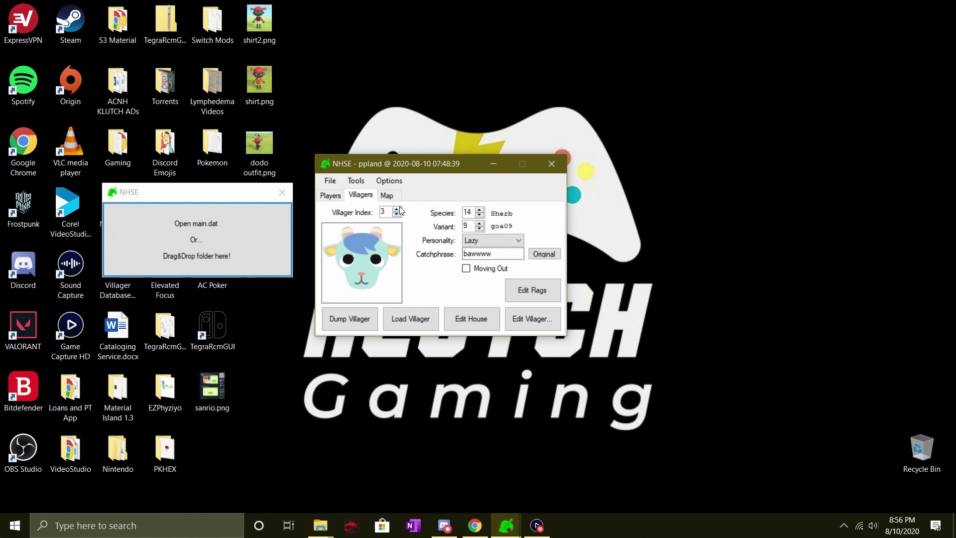
{"action": "left_click", "coordinate": [396, 209]}
{"action": "left_click", "coordinate": [397, 209]}
{"action": "left_click", "coordinate": [397, 209]}
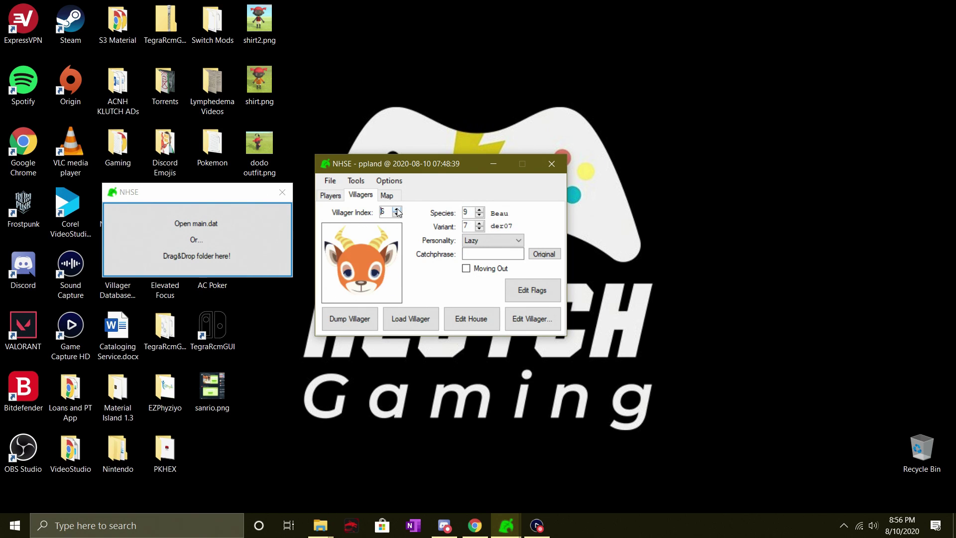
{"action": "left_click", "coordinate": [396, 209]}
{"action": "left_click", "coordinate": [397, 209]}
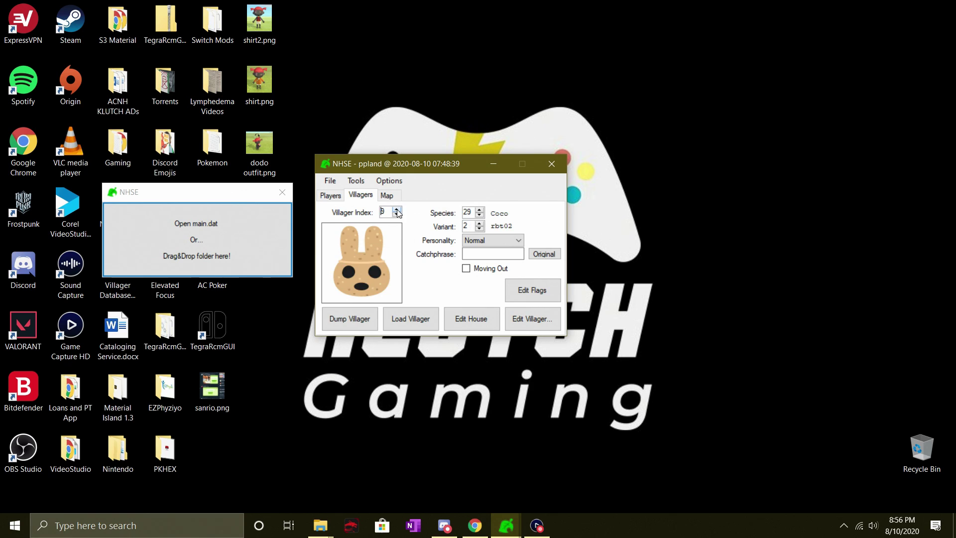
{"action": "left_click", "coordinate": [396, 215]}
{"action": "left_click", "coordinate": [397, 215]}
{"action": "left_click", "coordinate": [396, 215]}
{"action": "left_click", "coordinate": [397, 215]}
{"action": "left_click", "coordinate": [397, 215]}
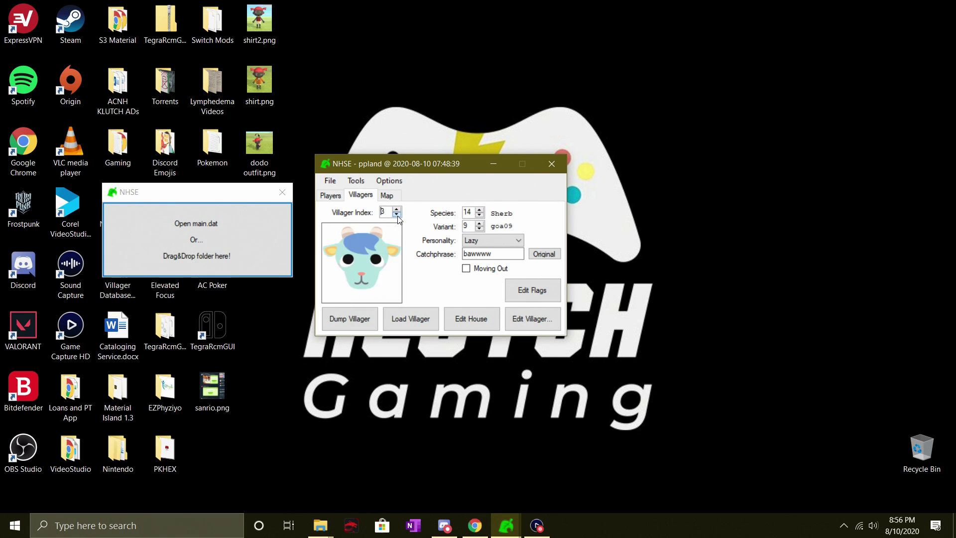
{"action": "left_click", "coordinate": [396, 215]}
{"action": "left_click", "coordinate": [396, 215]}
{"action": "left_click", "coordinate": [397, 215]}
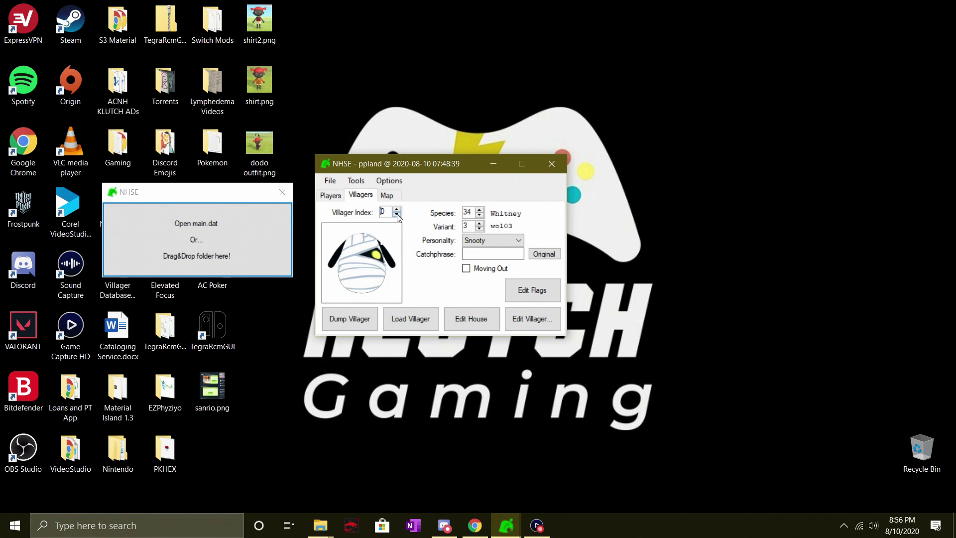
{"action": "left_click", "coordinate": [397, 209]}
{"action": "left_click", "coordinate": [397, 215]}
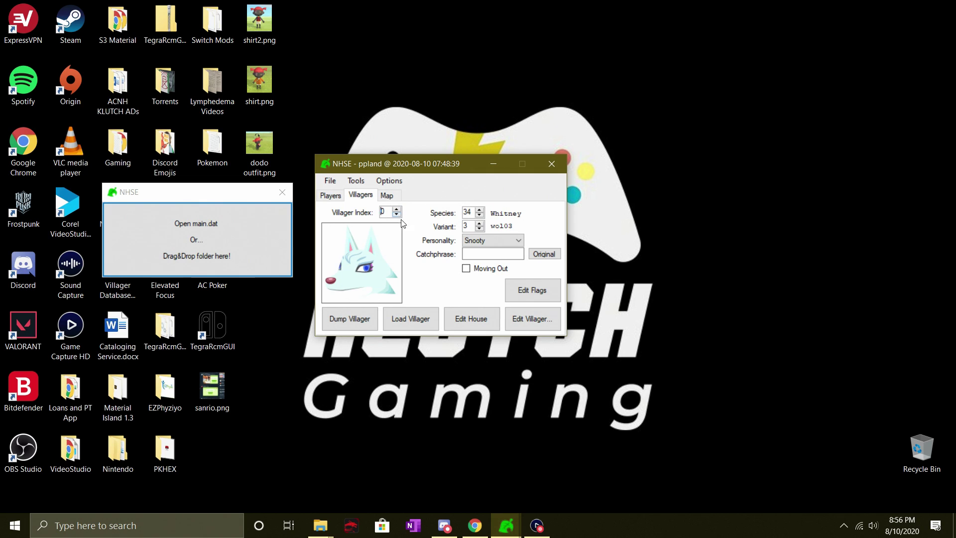
Step: On the Map page, inspect the Turnip Exchange and Recycle Bin, cancelling both unchanged
{"action": "left_click", "coordinate": [387, 195]}
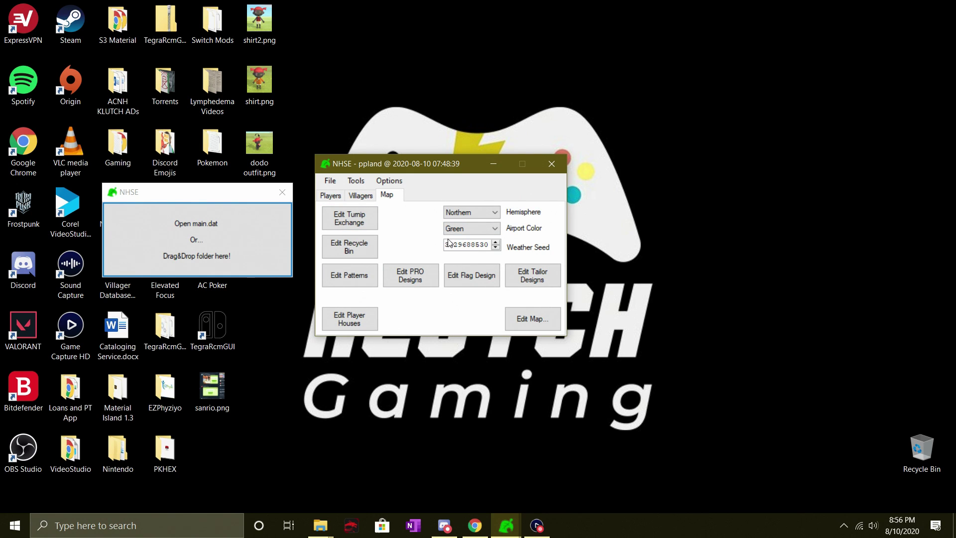
{"action": "left_click", "coordinate": [351, 225]}
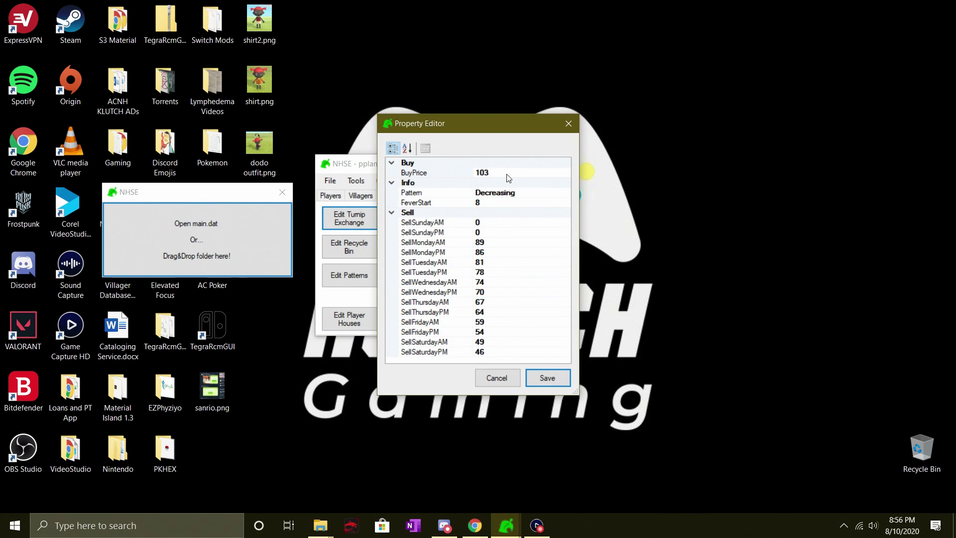
{"action": "left_click", "coordinate": [480, 172]}
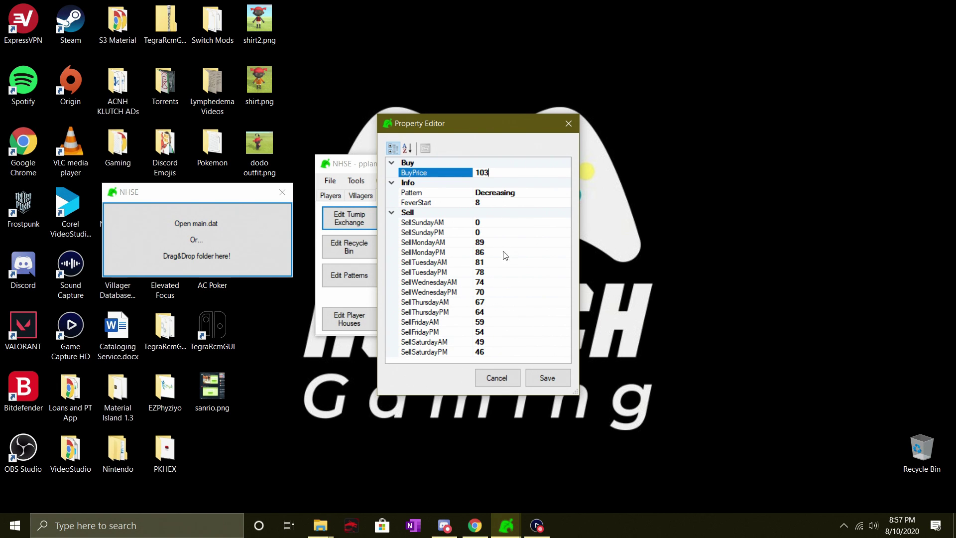
{"action": "left_click", "coordinate": [493, 376]}
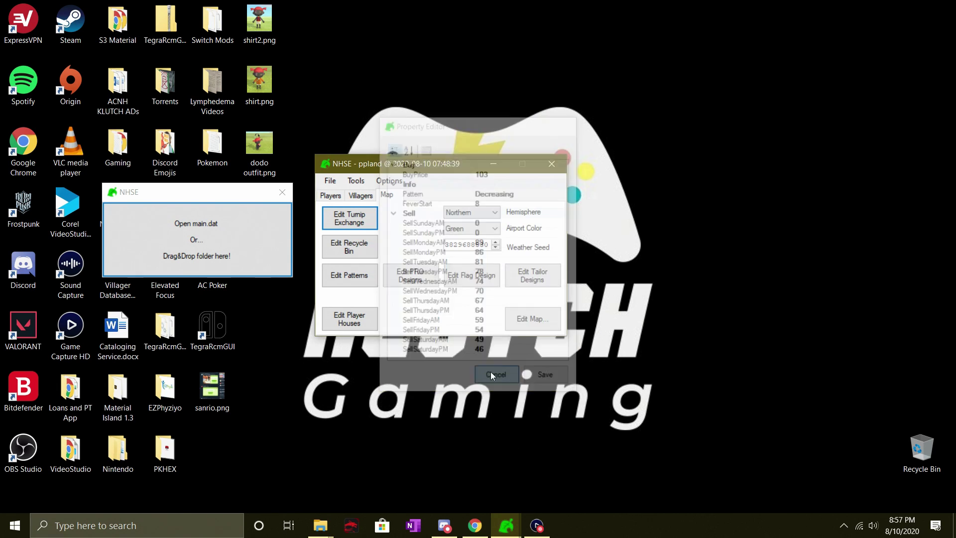
{"action": "left_click", "coordinate": [355, 254]}
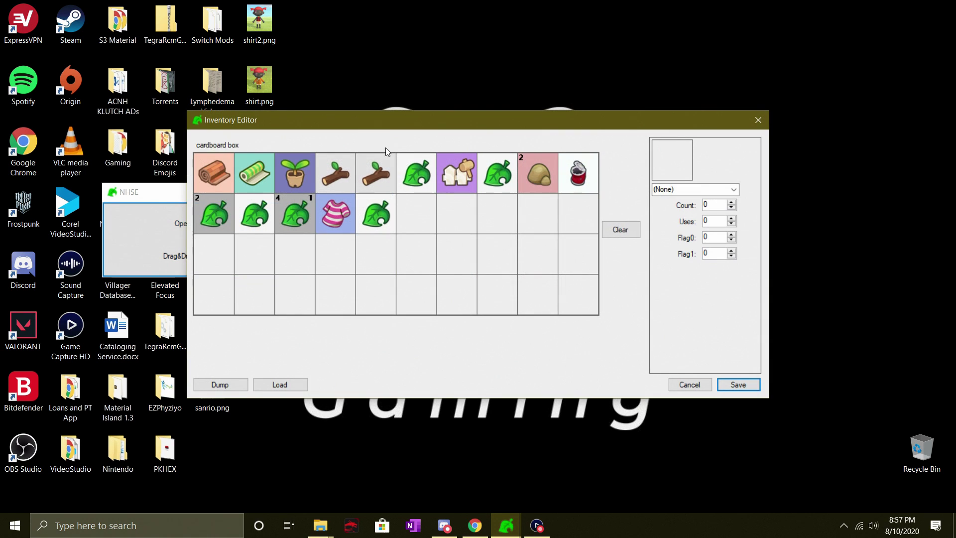
{"action": "left_click", "coordinate": [689, 384]}
Step: Browse the custom patterns, preview Dunkin' Donuts, and close the pattern editor unchanged
{"action": "left_click", "coordinate": [371, 284]}
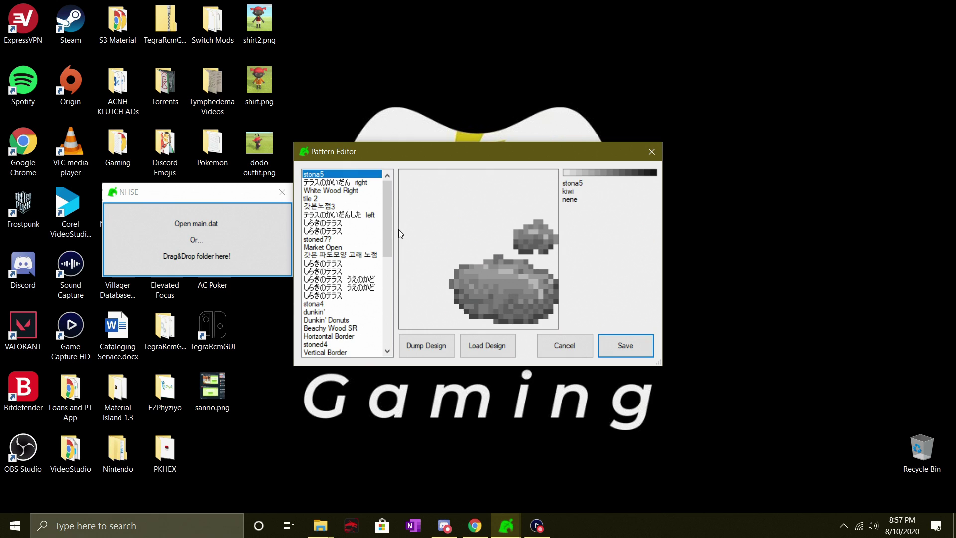
{"action": "left_click", "coordinate": [369, 223]}
{"action": "left_click", "coordinate": [339, 270]}
{"action": "left_click", "coordinate": [330, 319]}
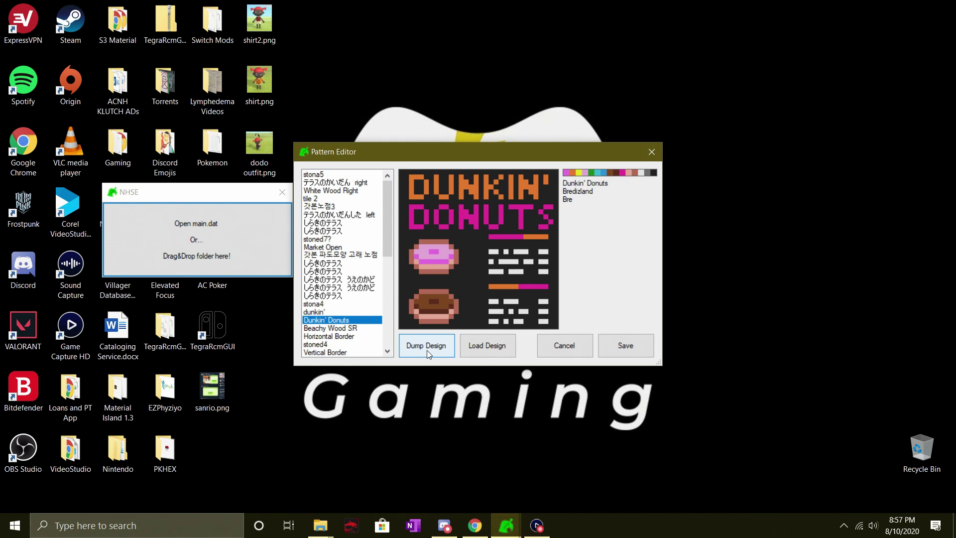
{"action": "left_click", "coordinate": [557, 352]}
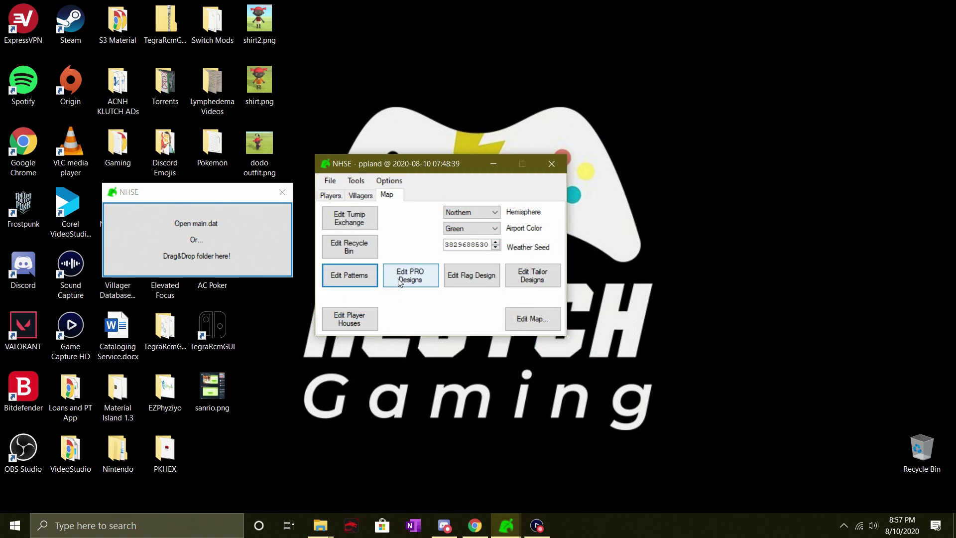
Step: Open and cancel the PRO, Flag and Tailor design editors, previewing the Palm-Tree Cap
{"action": "left_click", "coordinate": [428, 284]}
{"action": "left_click", "coordinate": [573, 345]}
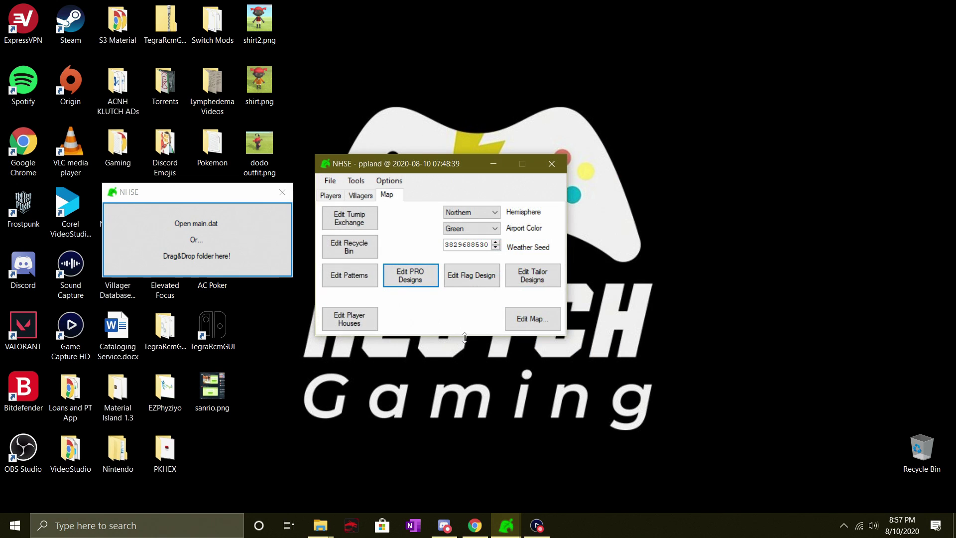
{"action": "left_click", "coordinate": [472, 279]}
{"action": "left_click", "coordinate": [566, 345]}
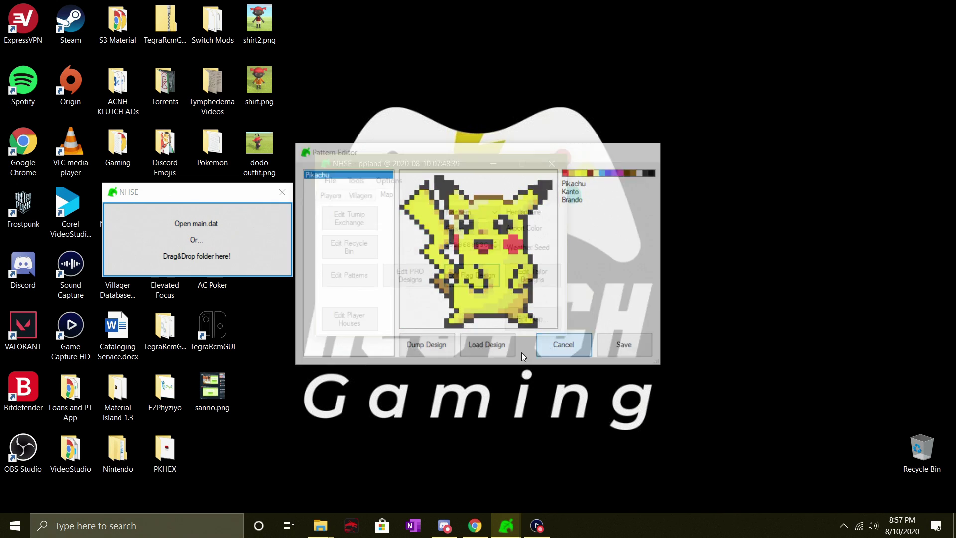
{"action": "left_click", "coordinate": [547, 275]}
{"action": "left_click", "coordinate": [321, 214]}
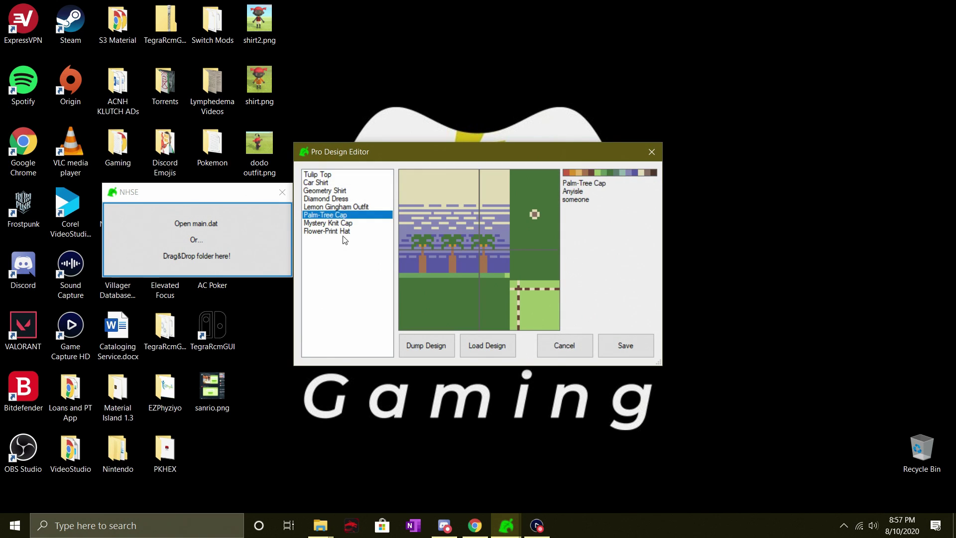
{"action": "left_click", "coordinate": [565, 344]}
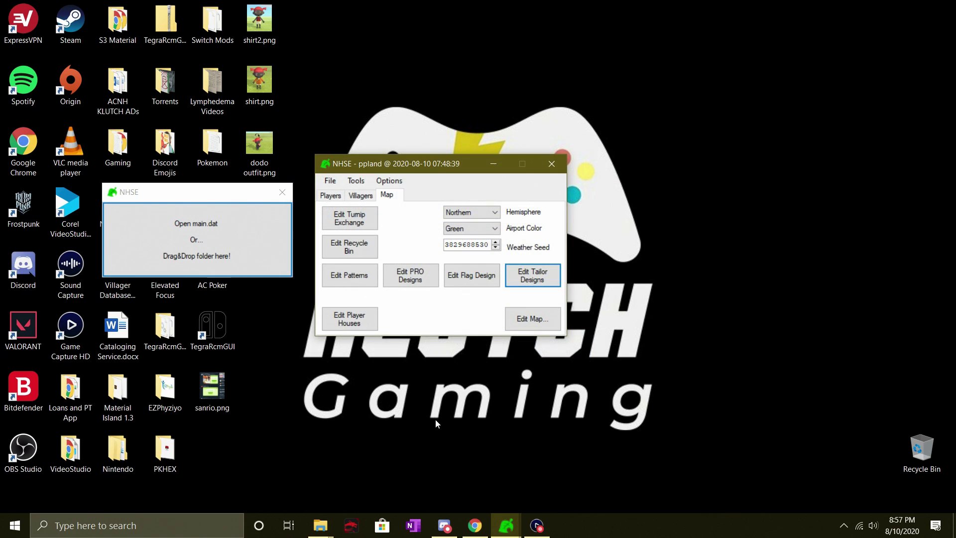
Step: Check the hemisphere and airport colour dropdowns, keeping Northern and Green
{"action": "left_click", "coordinate": [476, 213]}
{"action": "left_click", "coordinate": [483, 228]}
{"action": "left_click", "coordinate": [484, 227]}
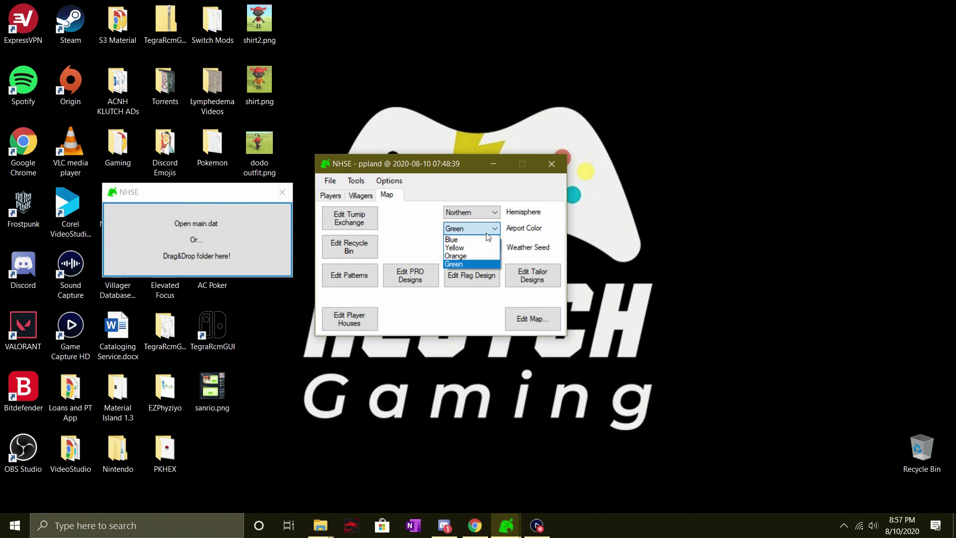
{"action": "left_click", "coordinate": [484, 227]}
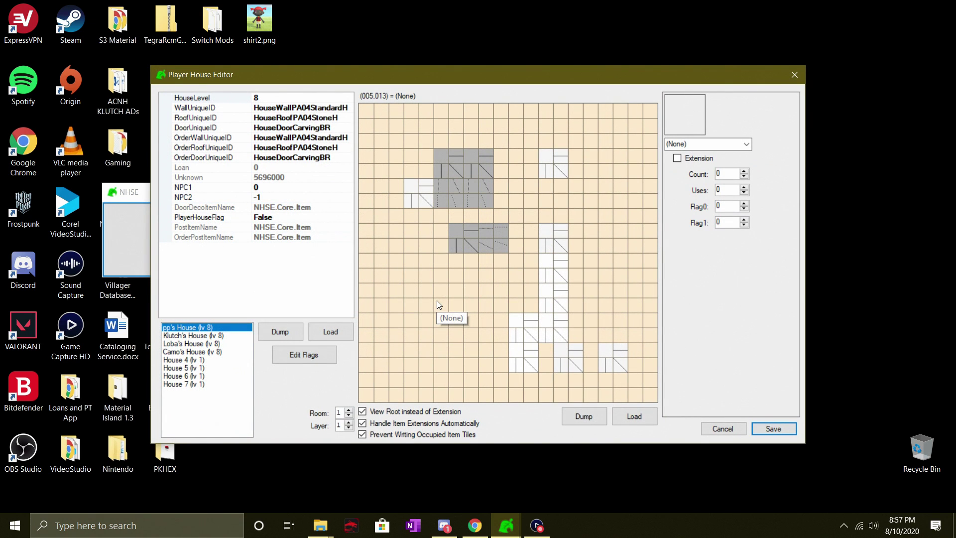
Step: View Loba's house, then return to pp's house and focus its HouseLevel value
{"action": "left_click", "coordinate": [209, 344]}
{"action": "left_click", "coordinate": [211, 352]}
{"action": "left_click", "coordinate": [220, 335]}
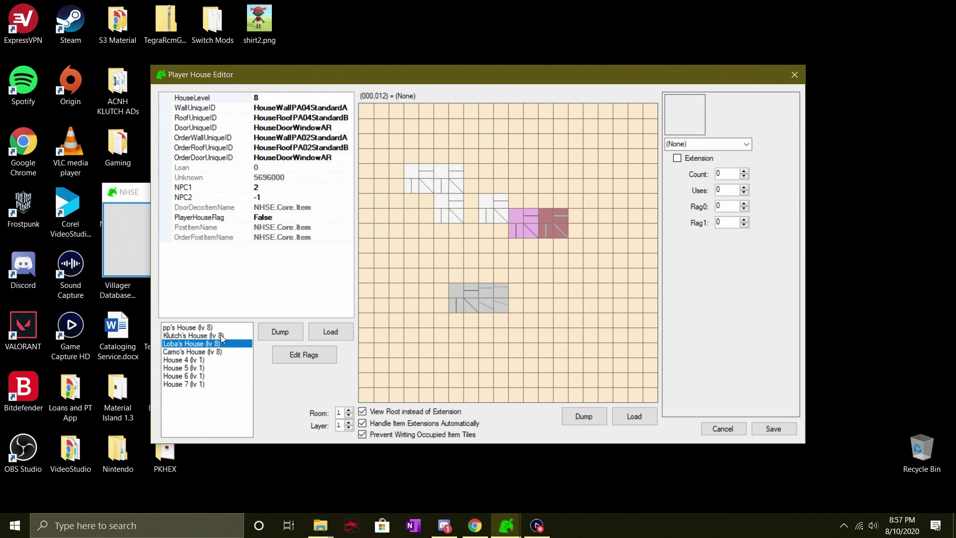
{"action": "left_click", "coordinate": [215, 327]}
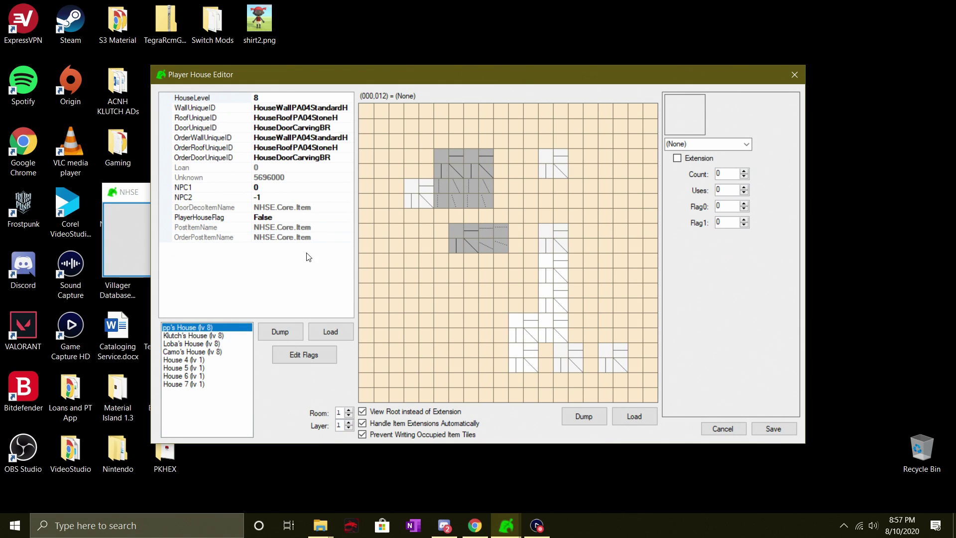
{"action": "left_click", "coordinate": [256, 98]}
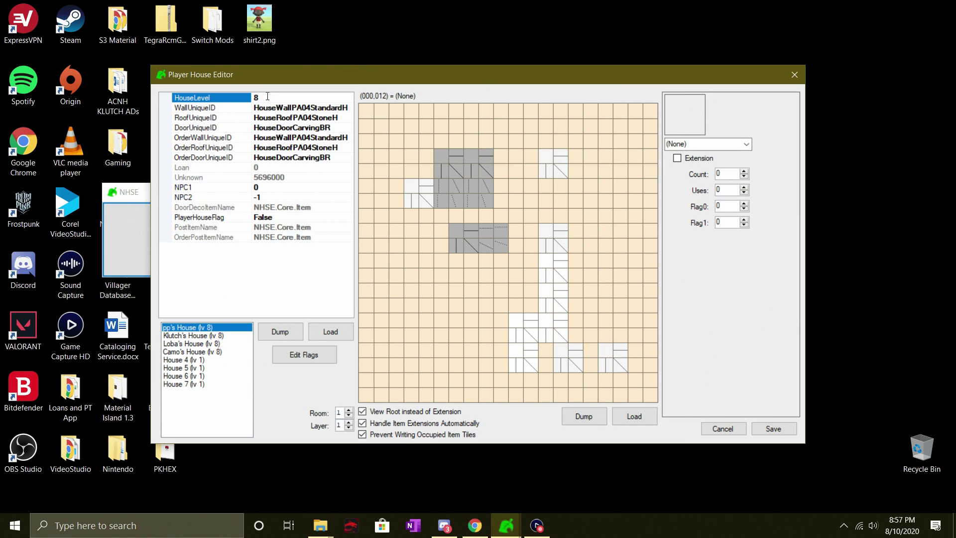
Step: Advance to room 4, clear the moai statue tile, and cancel the house editor
{"action": "left_click", "coordinate": [349, 409]}
{"action": "left_click", "coordinate": [349, 409]}
{"action": "left_click", "coordinate": [349, 410]}
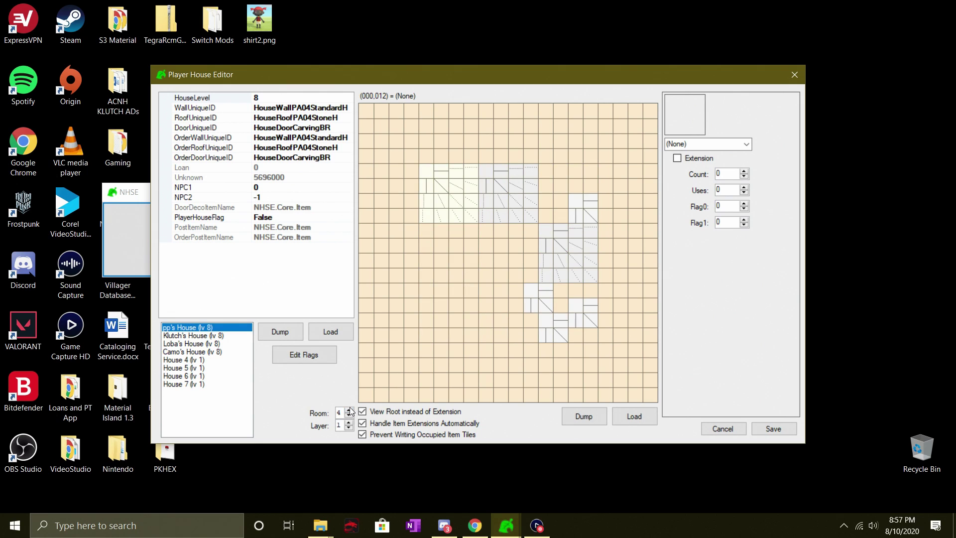
{"action": "right_click", "coordinate": [518, 186]}
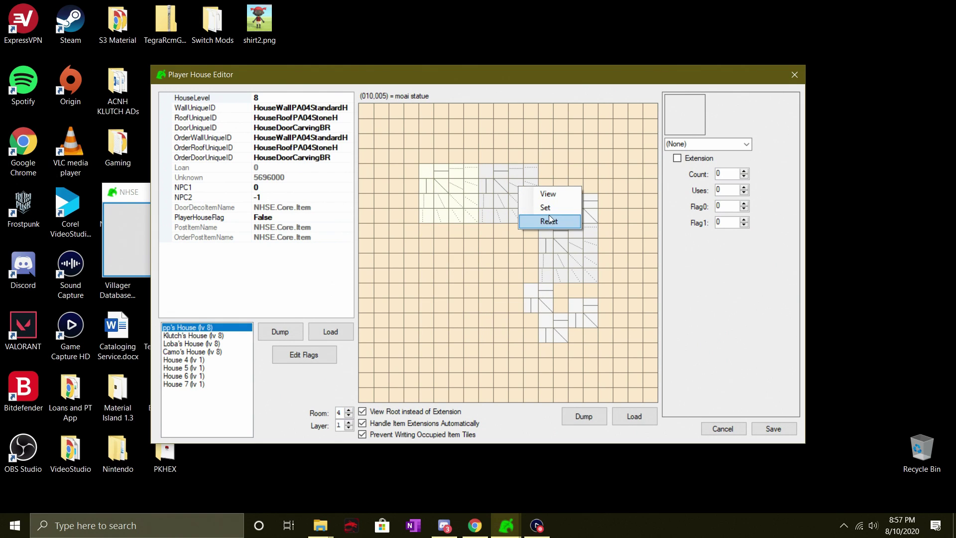
{"action": "left_click", "coordinate": [549, 221]}
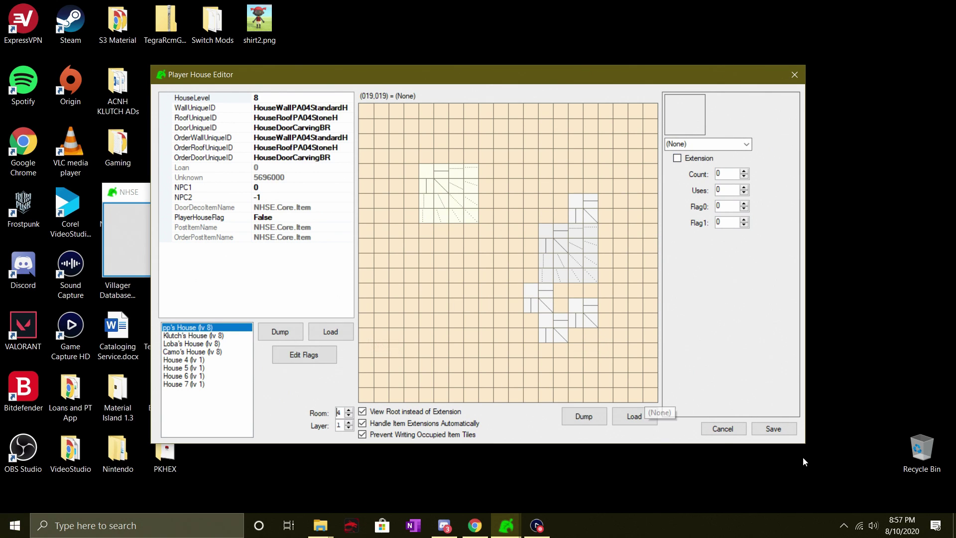
{"action": "left_click", "coordinate": [723, 429]}
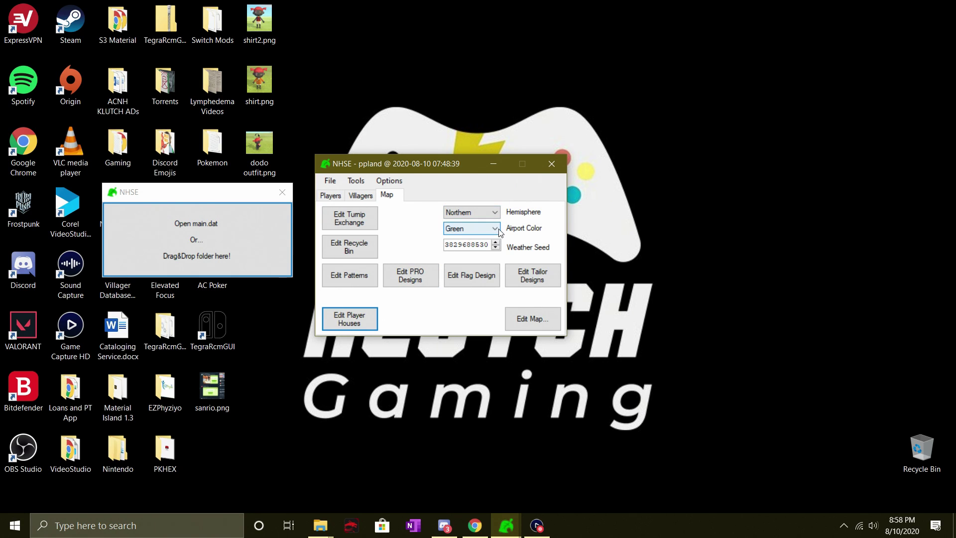
Step: Launch Edit Field Items from Edit Map... and pan the minimap to another island area
{"action": "left_click", "coordinate": [545, 315]}
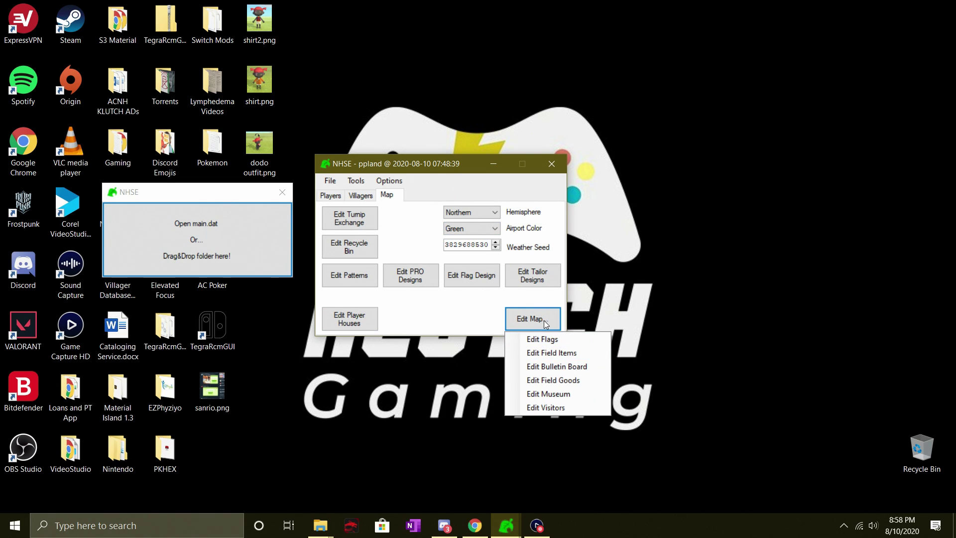
{"action": "left_click", "coordinate": [565, 355]}
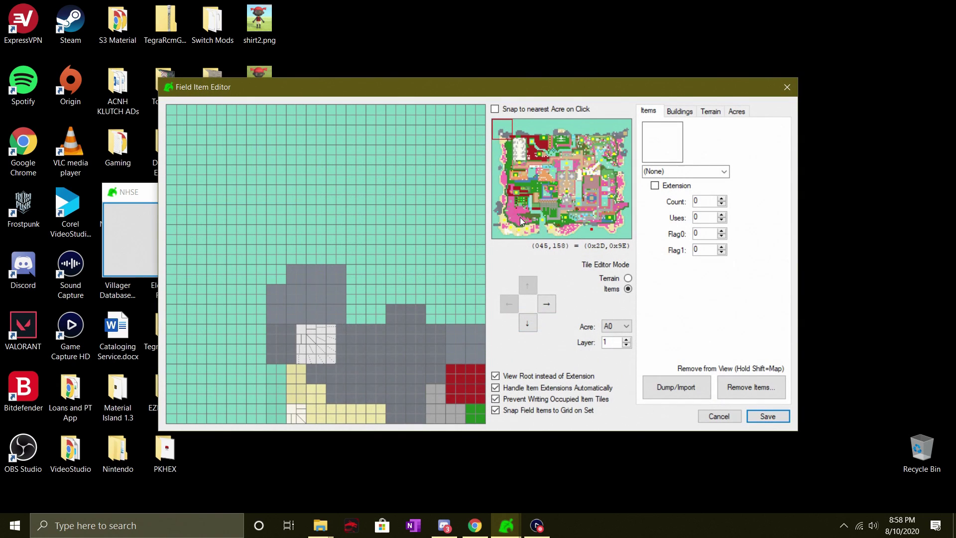
{"action": "mouse_move", "coordinate": [572, 216]}
{"action": "left_mouse_down"}
{"action": "mouse_move", "coordinate": [578, 201]}
{"action": "mouse_move", "coordinate": [563, 211]}
{"action": "mouse_move", "coordinate": [584, 202]}
{"action": "mouse_move", "coordinate": [584, 215]}
{"action": "left_mouse_up"}
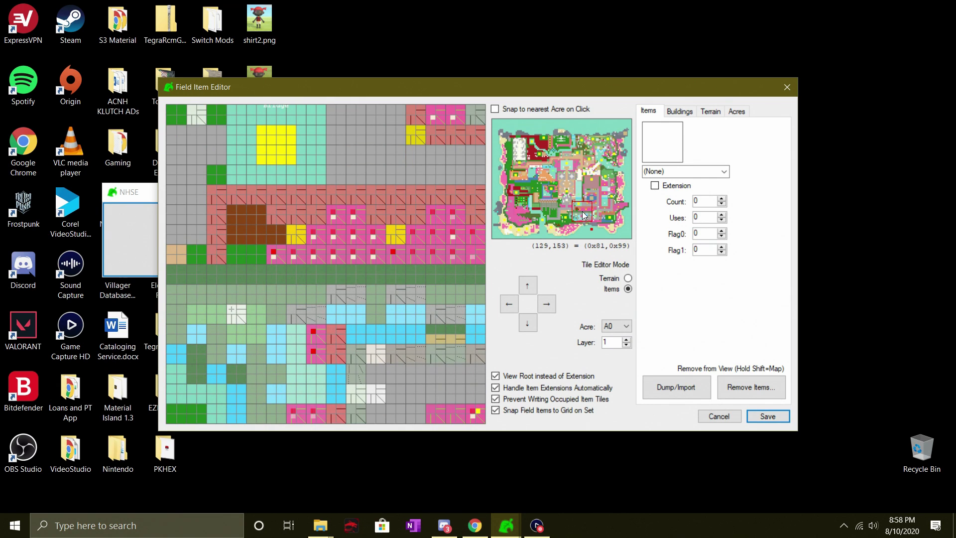
{"action": "left_click", "coordinate": [649, 114]}
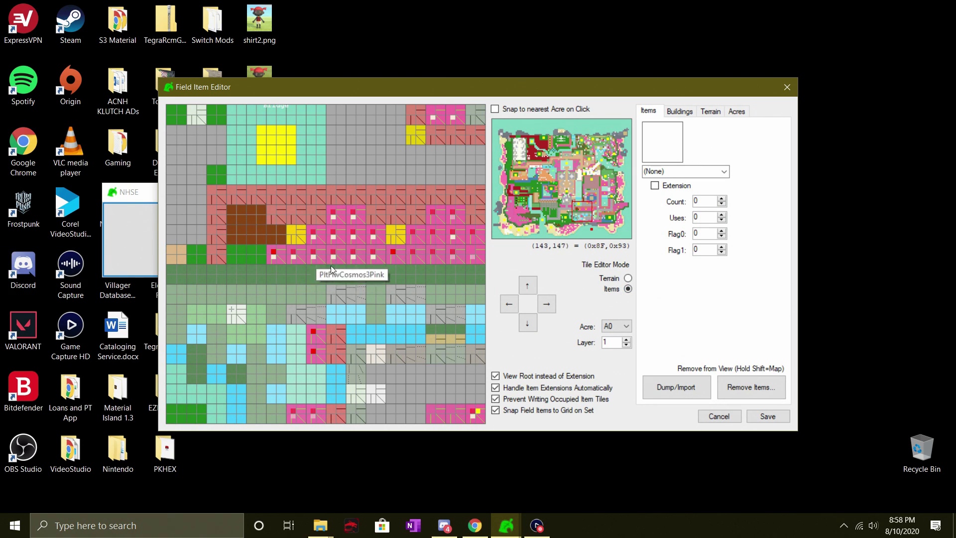
Step: Remove all item types from the field map, clearing 1024 items
{"action": "left_click_drag", "start_coordinate": [331, 265], "coordinate": [277, 255]}
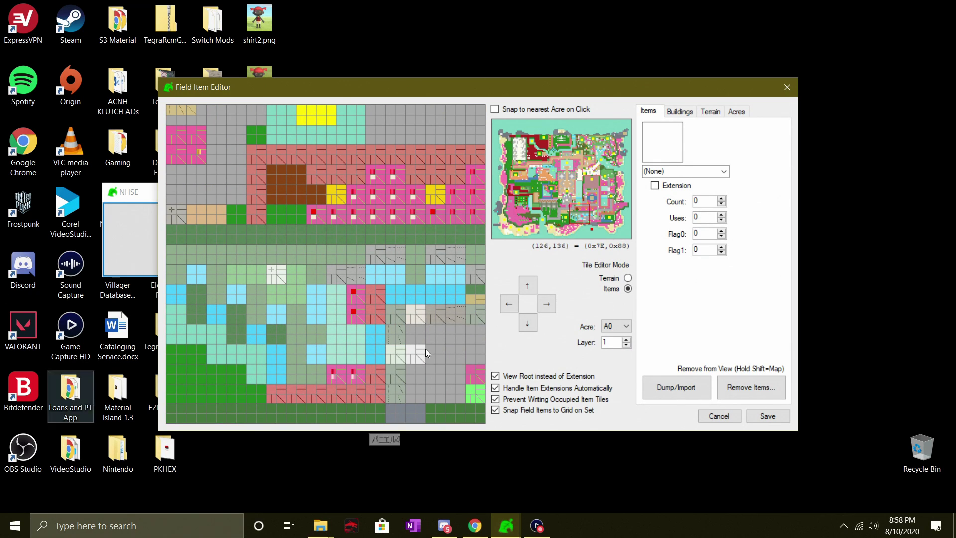
{"action": "left_click", "coordinate": [778, 395]}
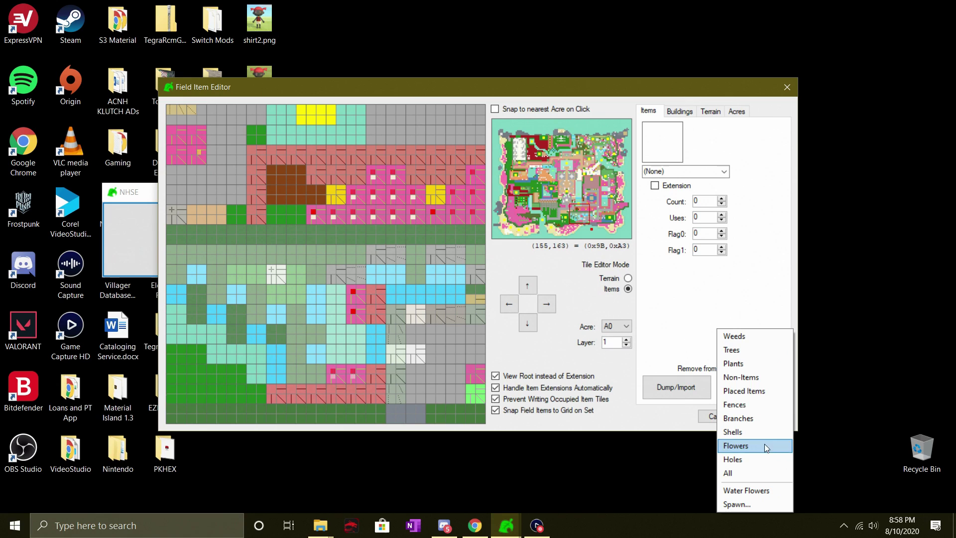
{"action": "left_click", "coordinate": [745, 476]}
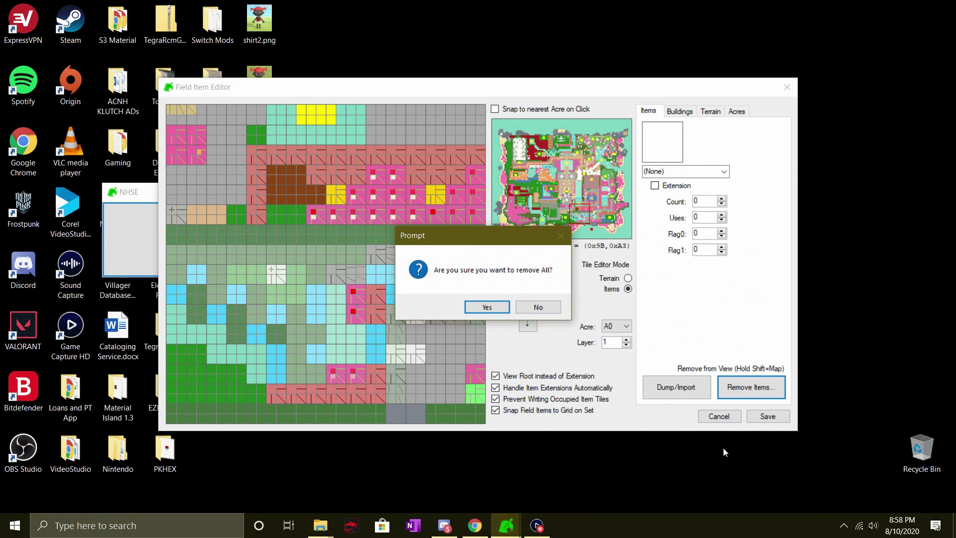
{"action": "left_click", "coordinate": [488, 307]}
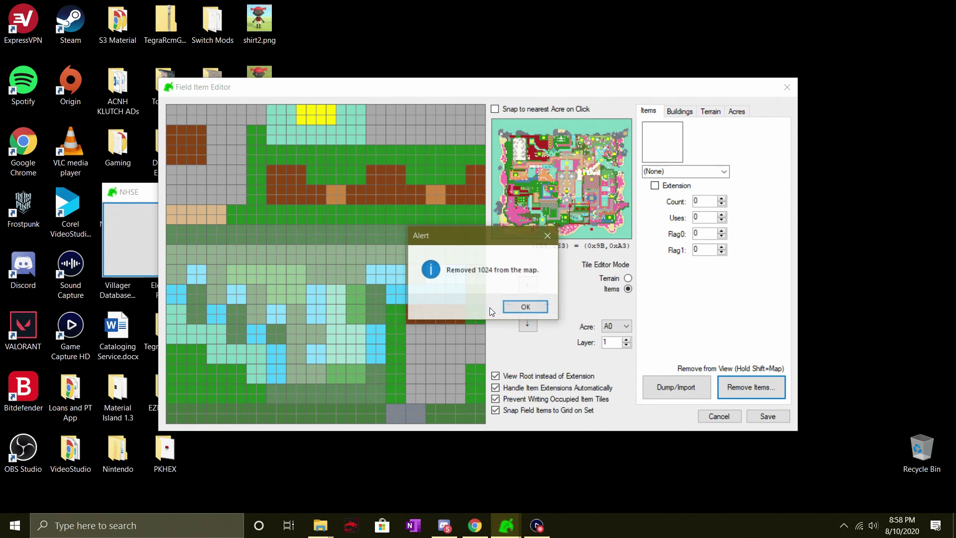
{"action": "left_click", "coordinate": [523, 307]}
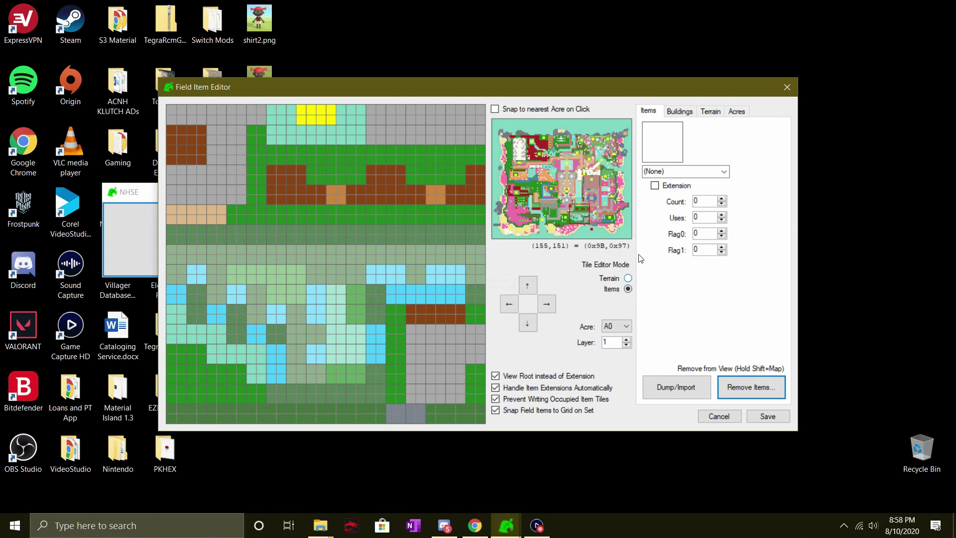
Step: Remove all items from layer 1, clearing 43008 entries, and check several acres
{"action": "left_click", "coordinate": [608, 174]}
{"action": "left_click_drag", "start_coordinate": [618, 164], "coordinate": [553, 179]}
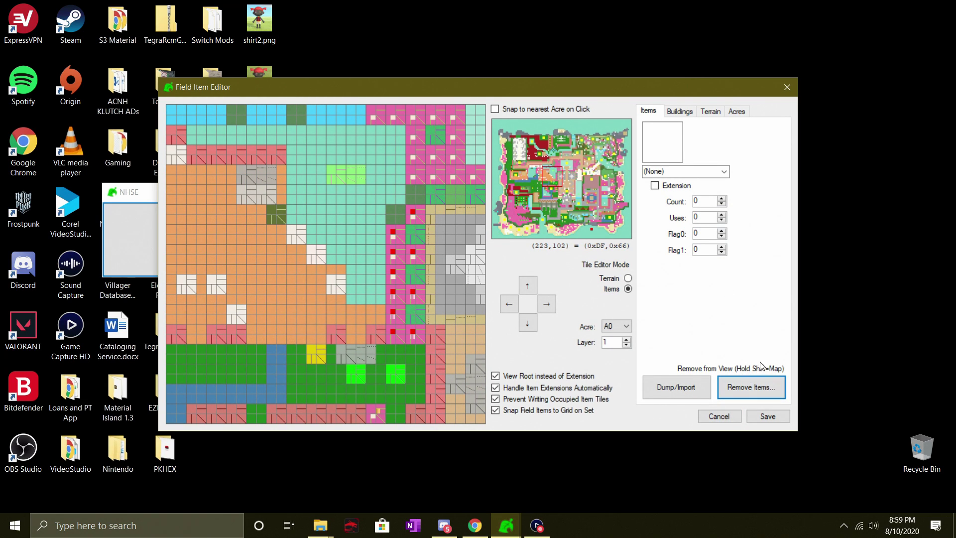
{"action": "left_click", "coordinate": [760, 389]}
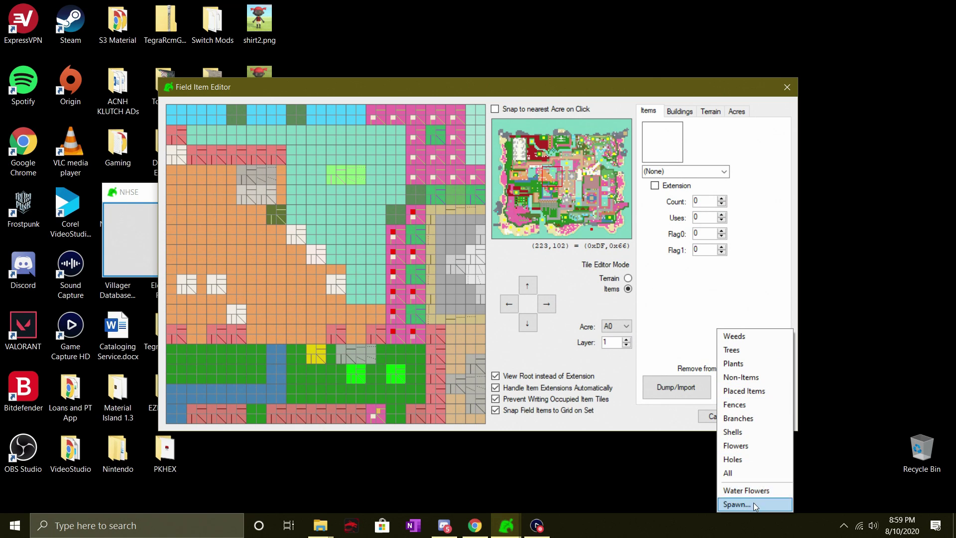
{"action": "left_click", "coordinate": [742, 473]}
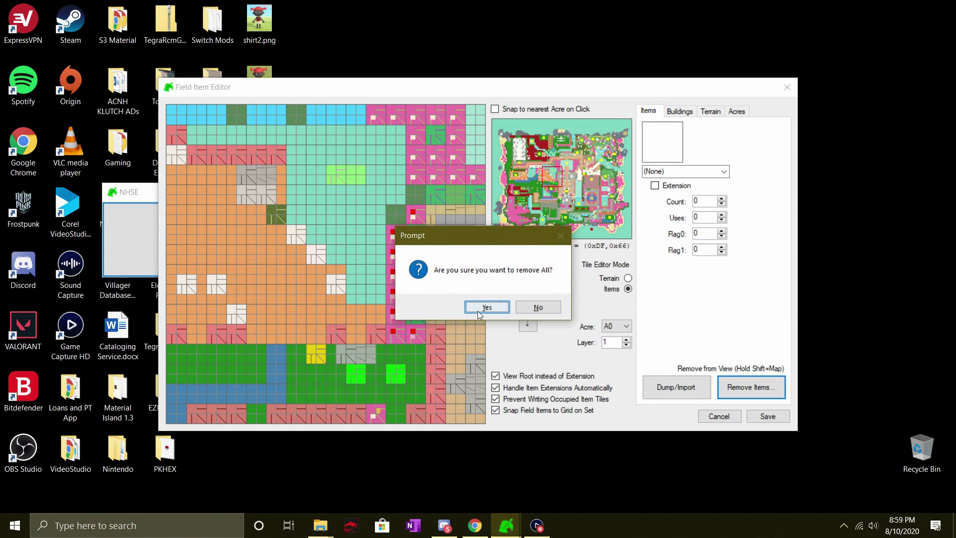
{"action": "left_click", "coordinate": [502, 301]}
{"action": "left_click", "coordinate": [528, 306]}
{"action": "left_click", "coordinate": [557, 192]}
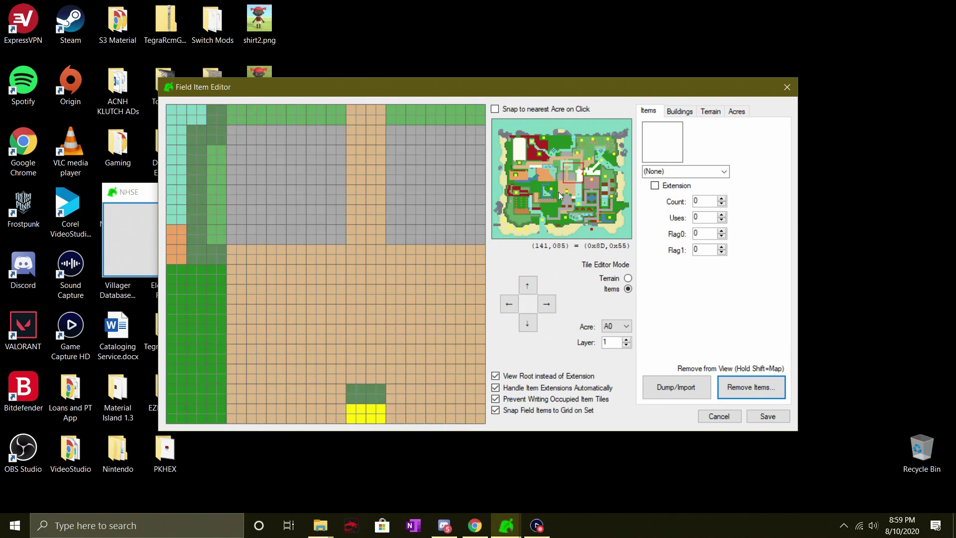
{"action": "left_click", "coordinate": [601, 145]}
{"action": "left_click", "coordinate": [559, 150]}
{"action": "left_click", "coordinate": [537, 190]}
{"action": "left_click", "coordinate": [619, 216]}
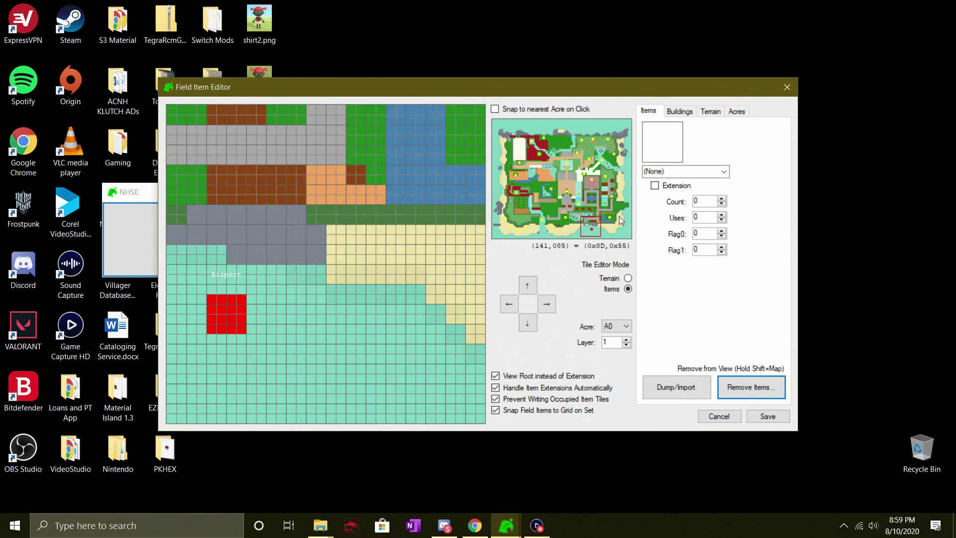
{"action": "left_click", "coordinate": [582, 193]}
{"action": "left_click", "coordinate": [584, 195]}
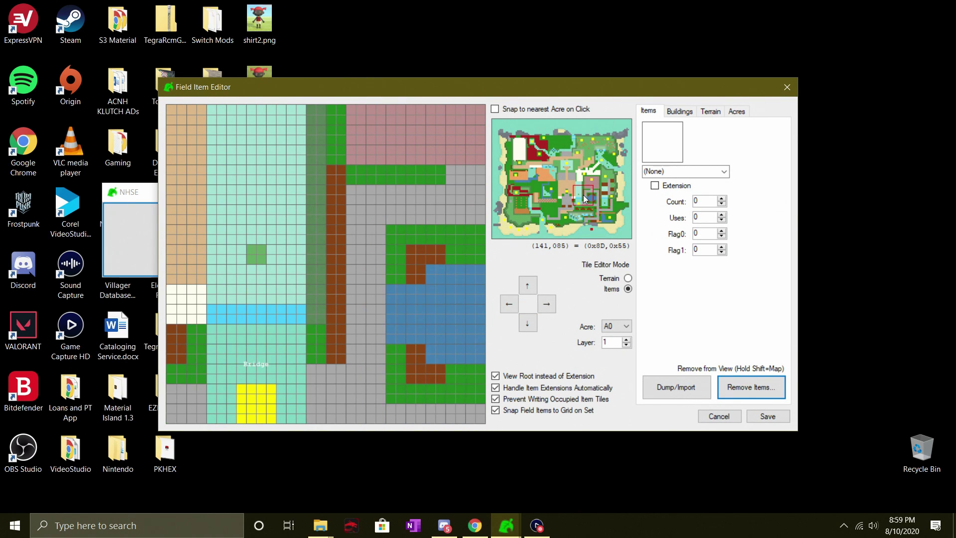
Step: Switch to layer 2 and remove all its items as well
{"action": "left_click", "coordinate": [628, 339]}
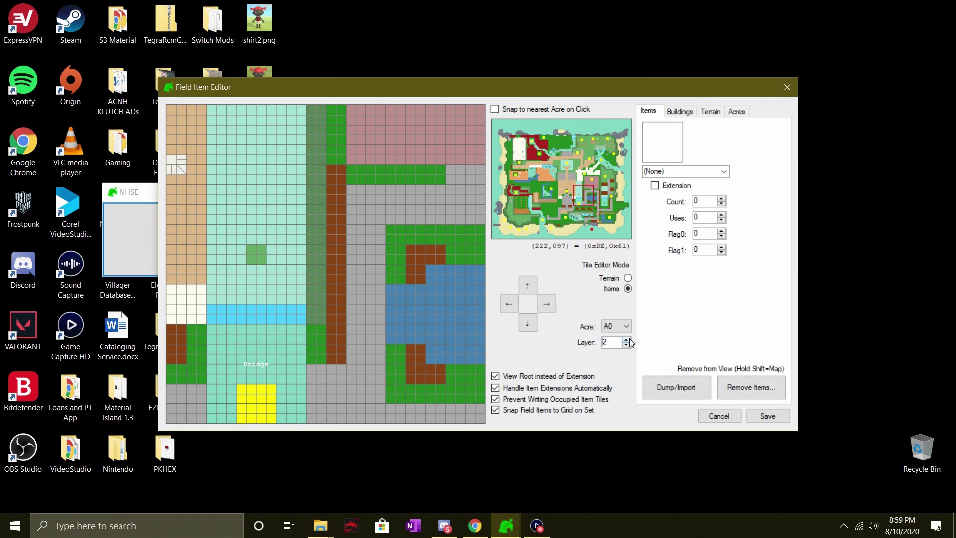
{"action": "left_click_drag", "start_coordinate": [584, 196], "coordinate": [520, 153]}
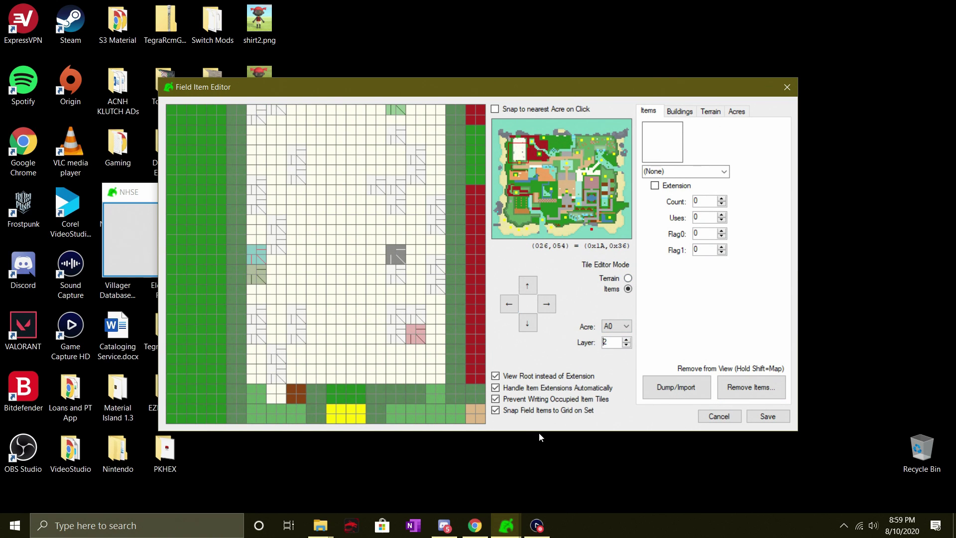
{"action": "left_click", "coordinate": [780, 390]}
{"action": "left_click", "coordinate": [765, 467]}
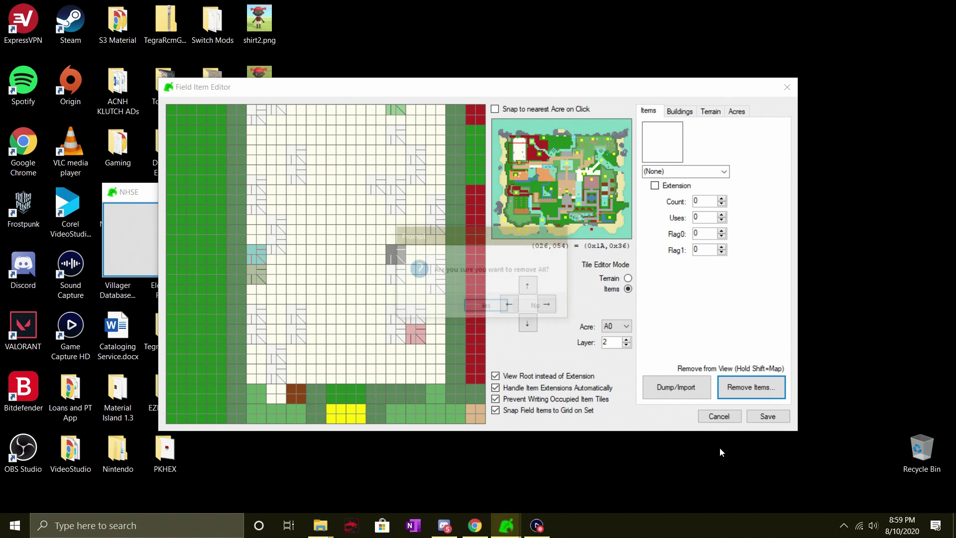
{"action": "left_click", "coordinate": [480, 306]}
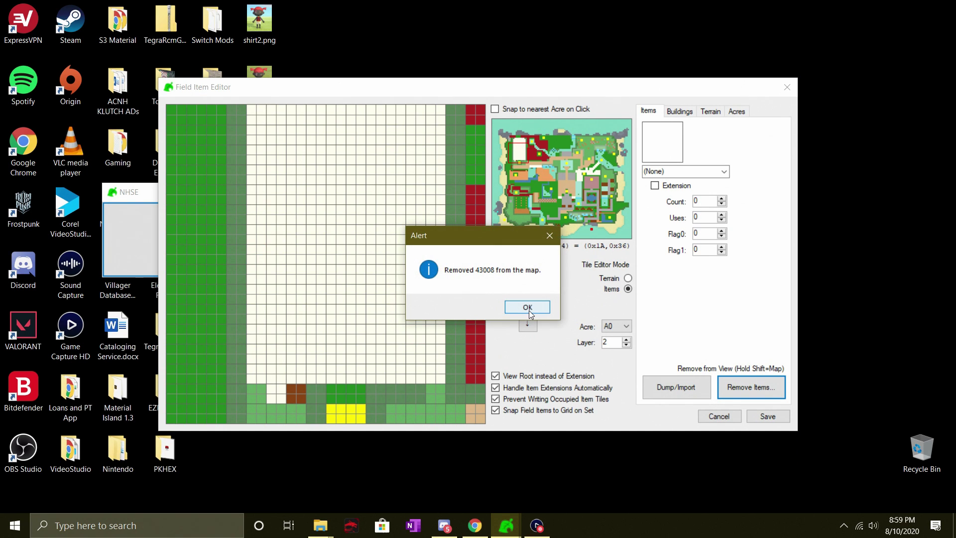
{"action": "left_click", "coordinate": [529, 307]}
Step: Set the layer back to 1 and look over the cleared island map
{"action": "left_click", "coordinate": [585, 151]}
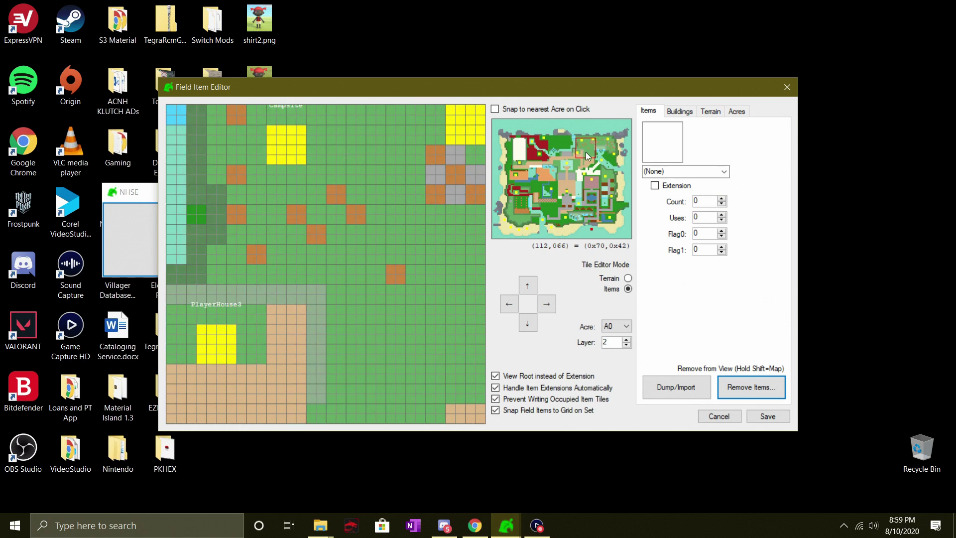
{"action": "left_click", "coordinate": [586, 160]}
{"action": "left_click", "coordinate": [628, 344]}
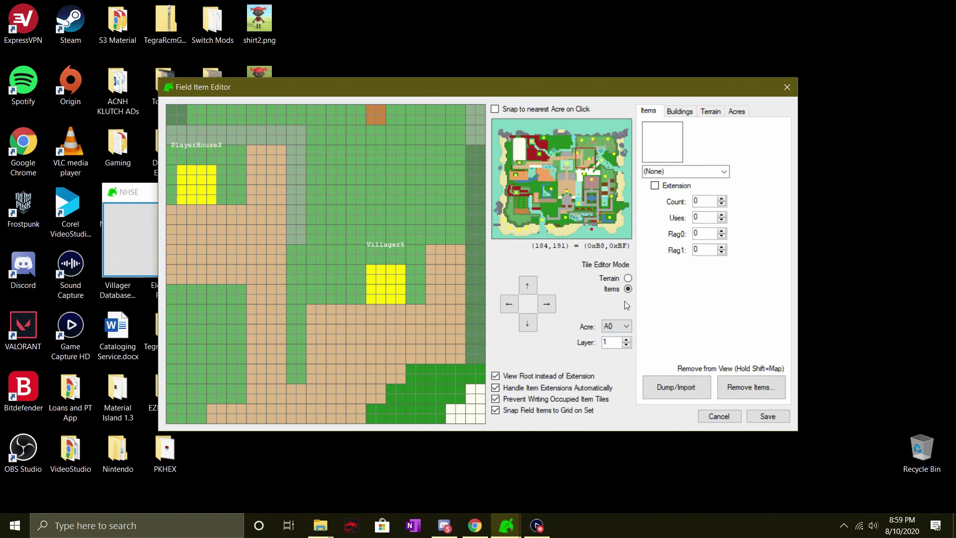
{"action": "left_click_drag", "start_coordinate": [492, 174], "coordinate": [608, 195]}
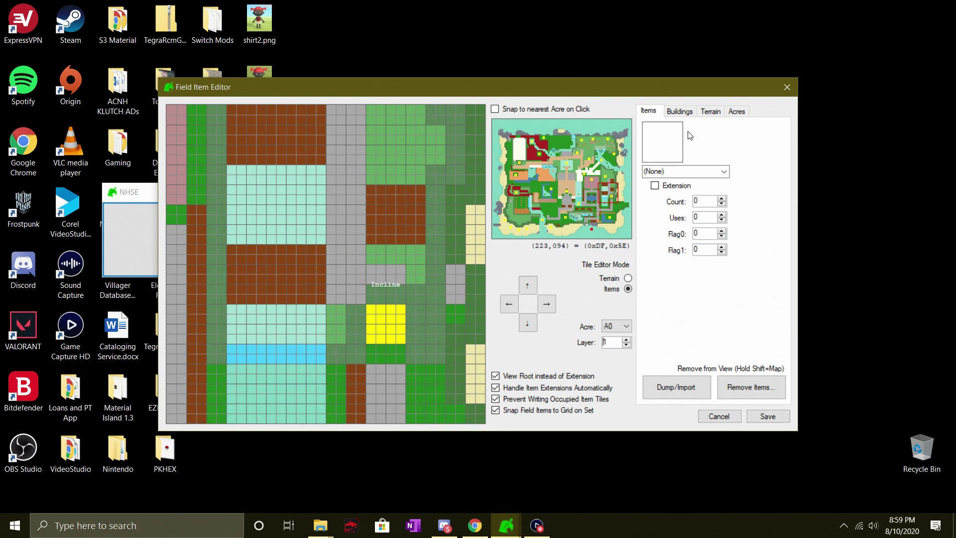
Step: Switch to terrain editing and zero the elevation of every map tile
{"action": "left_click", "coordinate": [708, 112]}
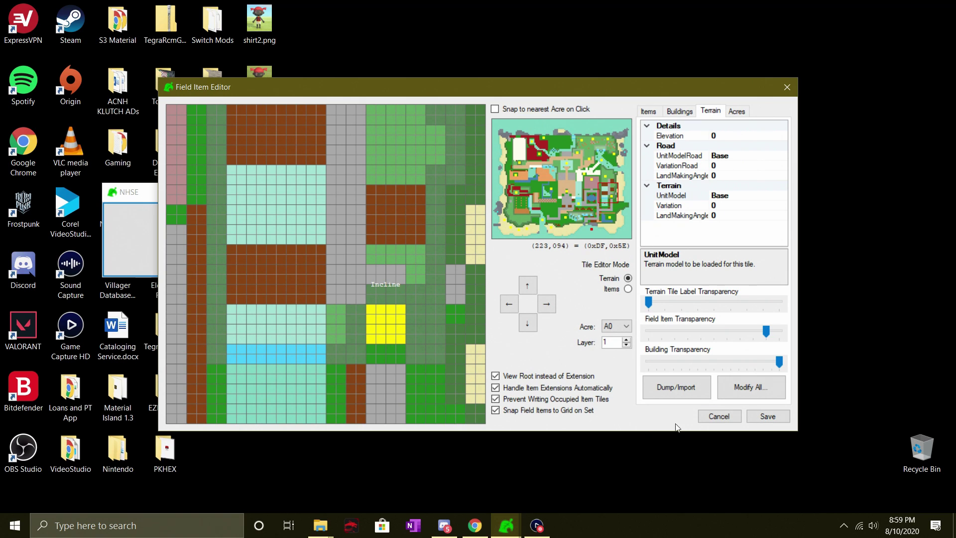
{"action": "left_click", "coordinate": [754, 388]}
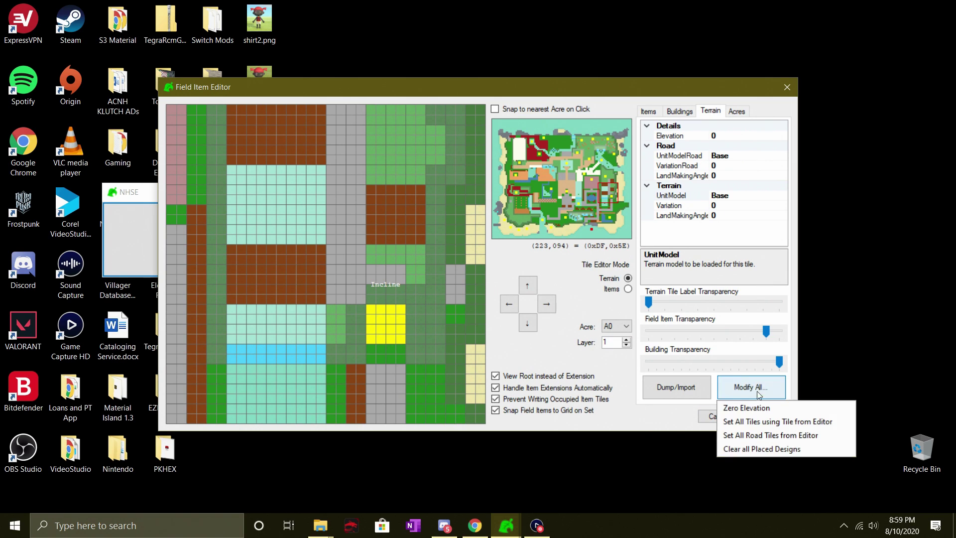
{"action": "left_click", "coordinate": [752, 407]}
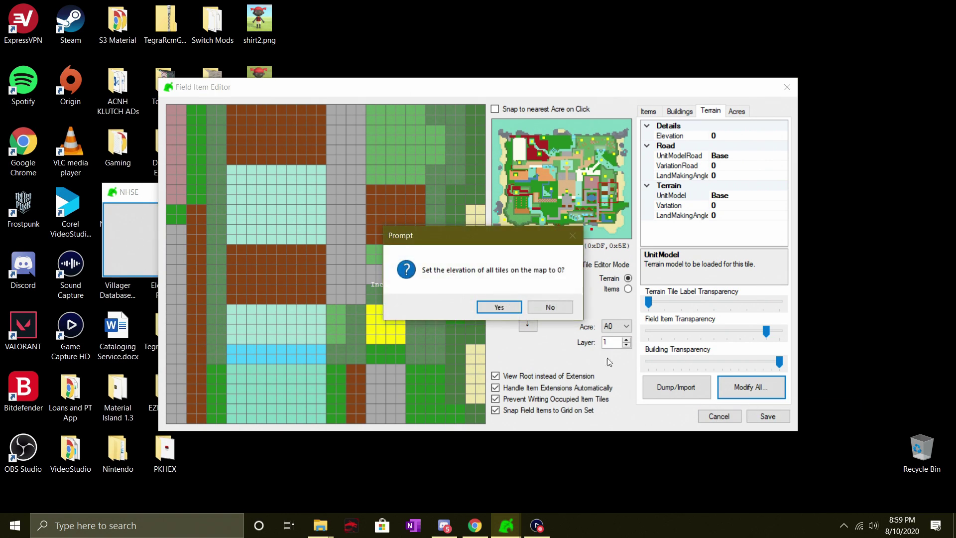
{"action": "left_click", "coordinate": [499, 307]}
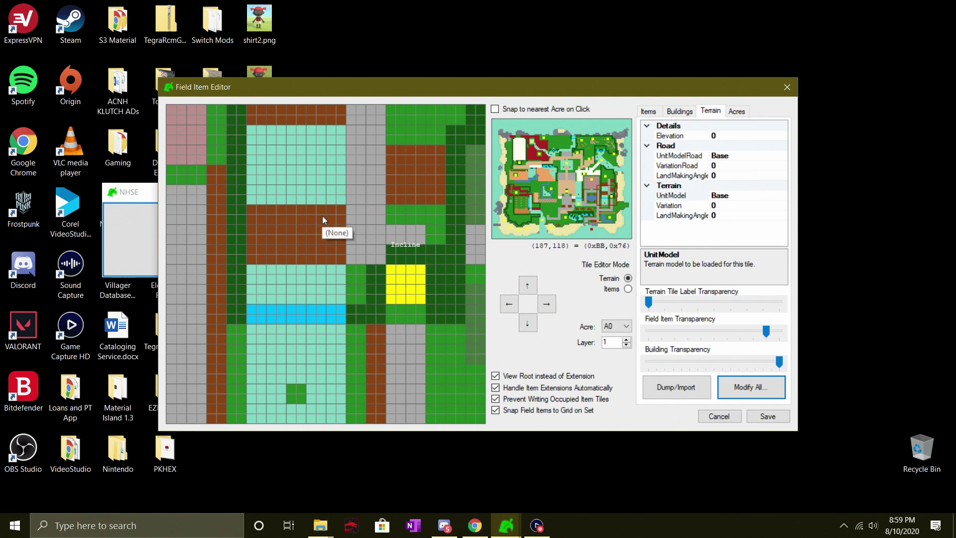
Step: Set all tiles to the editor's grass tile, including the exterior beach and rock acres
{"action": "left_click", "coordinate": [754, 387]}
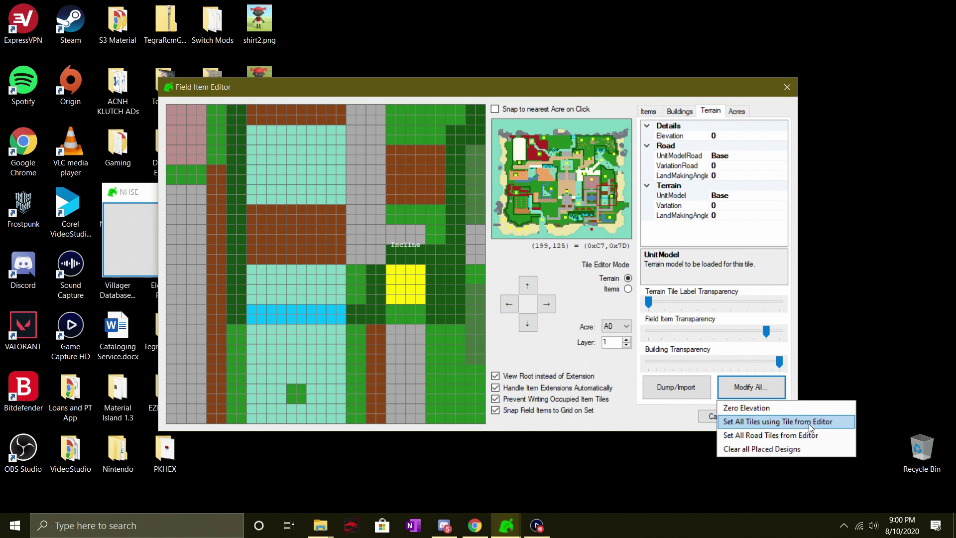
{"action": "left_click", "coordinate": [780, 421]}
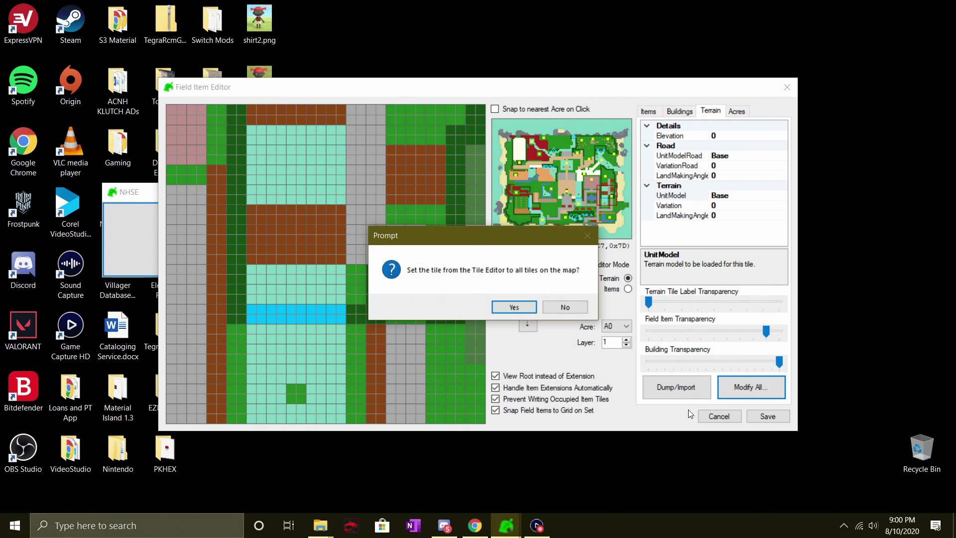
{"action": "left_click", "coordinate": [524, 309]}
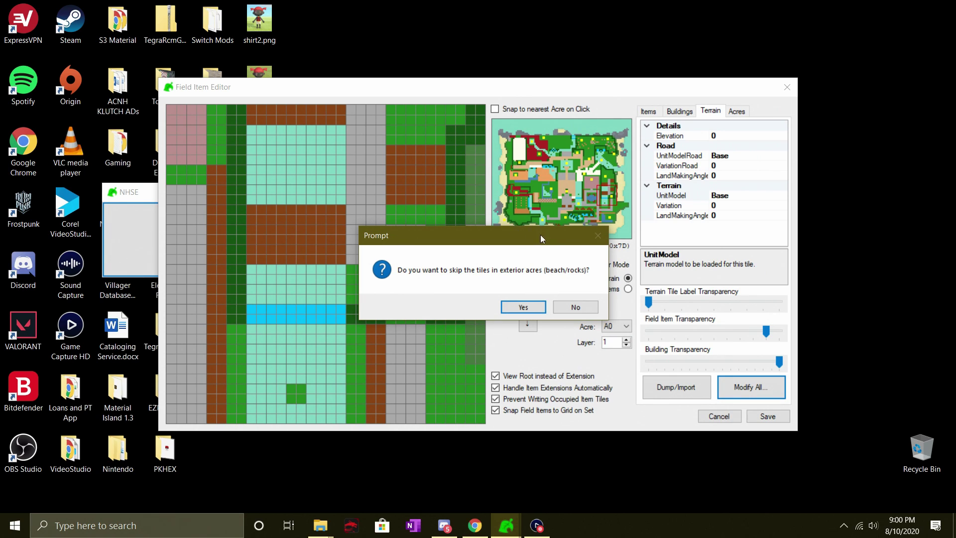
{"action": "left_click", "coordinate": [579, 304]}
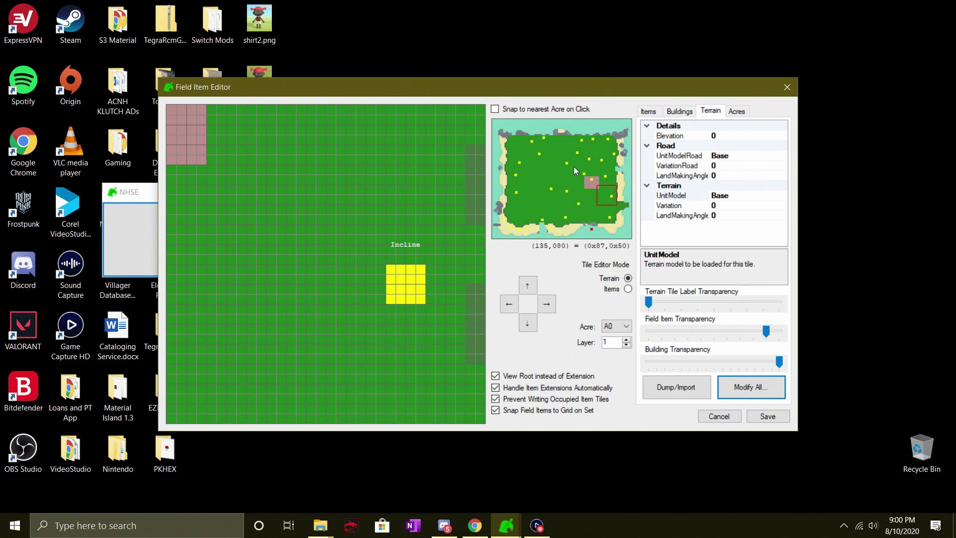
Step: Pan the map view down to the bottom-right beach
{"action": "left_click_drag", "start_coordinate": [574, 167], "coordinate": [563, 193]}
Step: In the Buildings list, set the Villager1 and Villager2 house building types to 0
{"action": "left_click", "coordinate": [680, 110]}
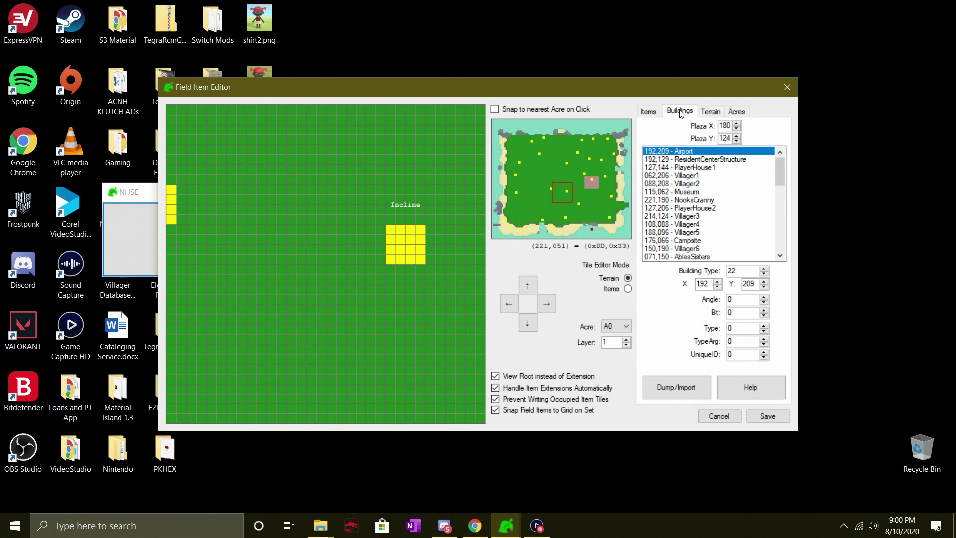
{"action": "left_click", "coordinate": [693, 176]}
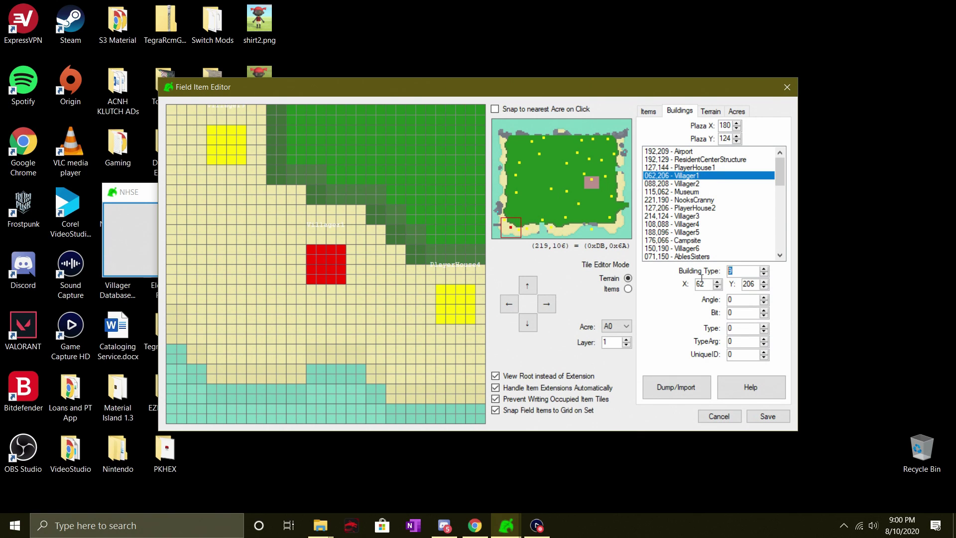
{"action": "type", "text": "0"}
{"action": "left_click", "coordinate": [696, 184]}
{"action": "left_click", "coordinate": [691, 175]}
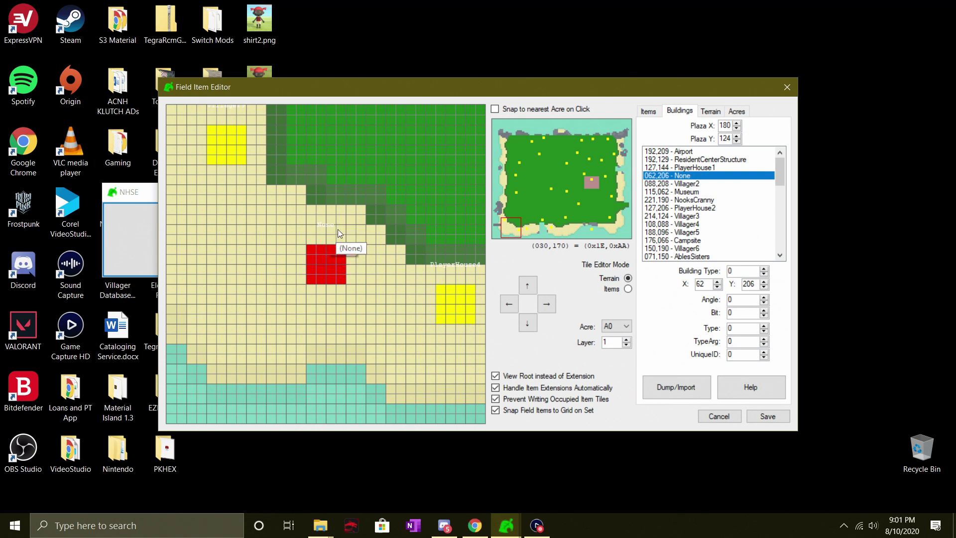
{"action": "left_click", "coordinate": [687, 185]}
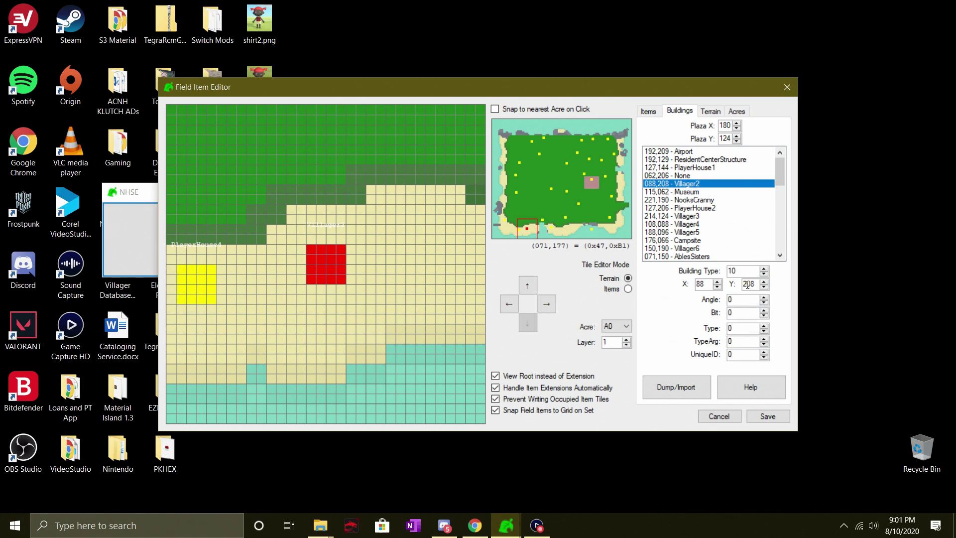
{"action": "left_click_drag", "start_coordinate": [738, 271], "coordinate": [715, 272]}
{"action": "type", "text": "0"}
Step: Set the Villager3, Villager5 and Villager4 house building types to 0 as well
{"action": "left_click", "coordinate": [695, 216]}
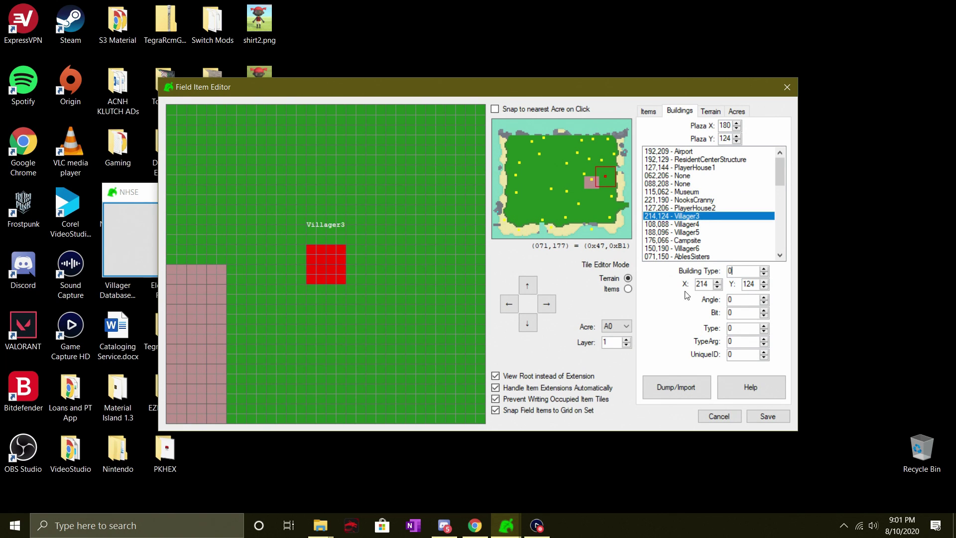
{"action": "type", "text": "0"}
{"action": "left_click", "coordinate": [721, 232]}
{"action": "key", "text": "Tab"}
{"action": "type", "text": "0"}
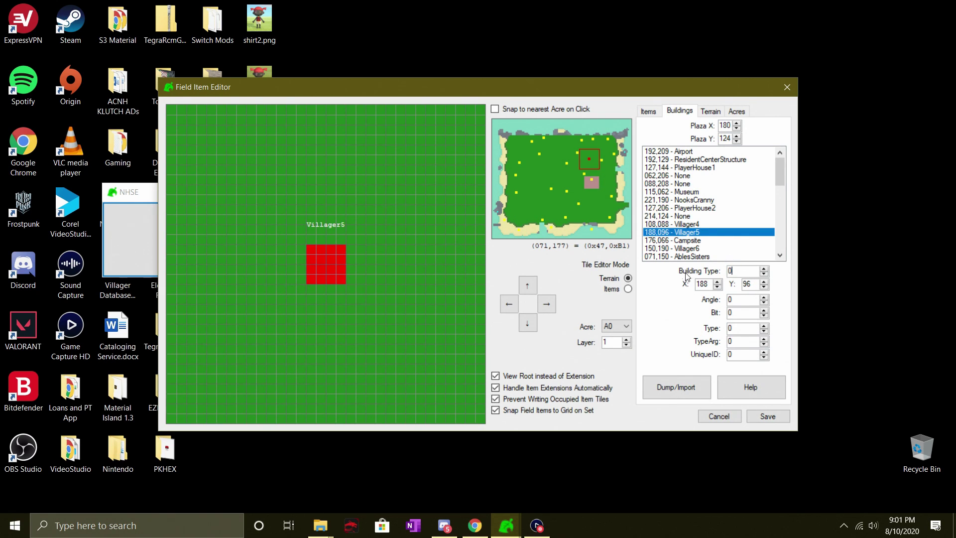
{"action": "left_click", "coordinate": [704, 224]}
{"action": "key", "text": "Tab"}
{"action": "type", "text": "0"}
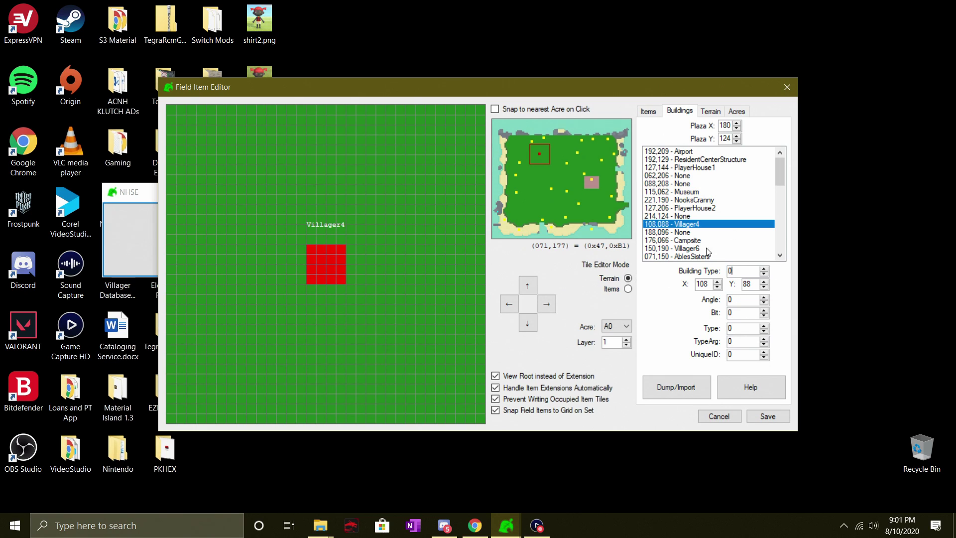
Step: Select PlayerHouse2 and pan the map to bring Villager6's house into view
{"action": "left_click", "coordinate": [694, 207]}
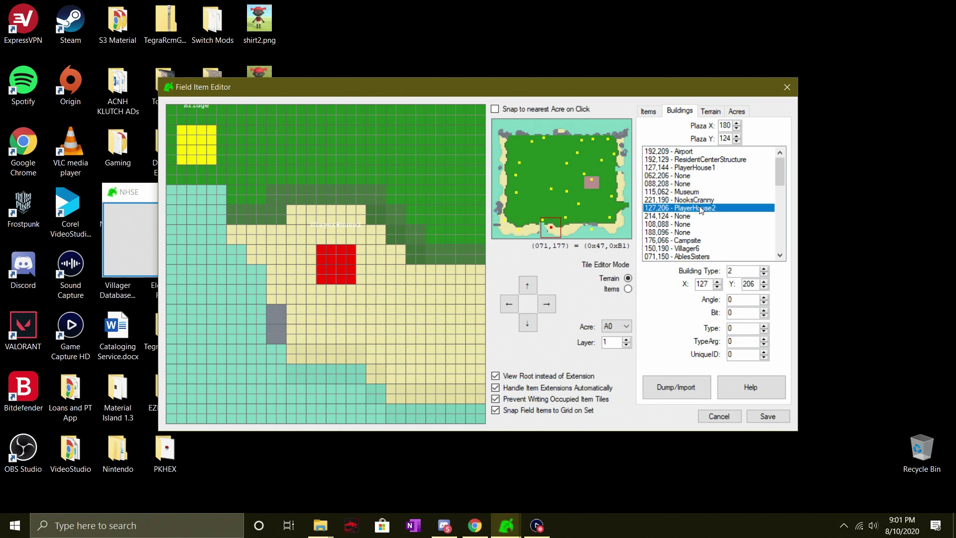
{"action": "left_click_drag", "start_coordinate": [464, 274], "coordinate": [276, 262]}
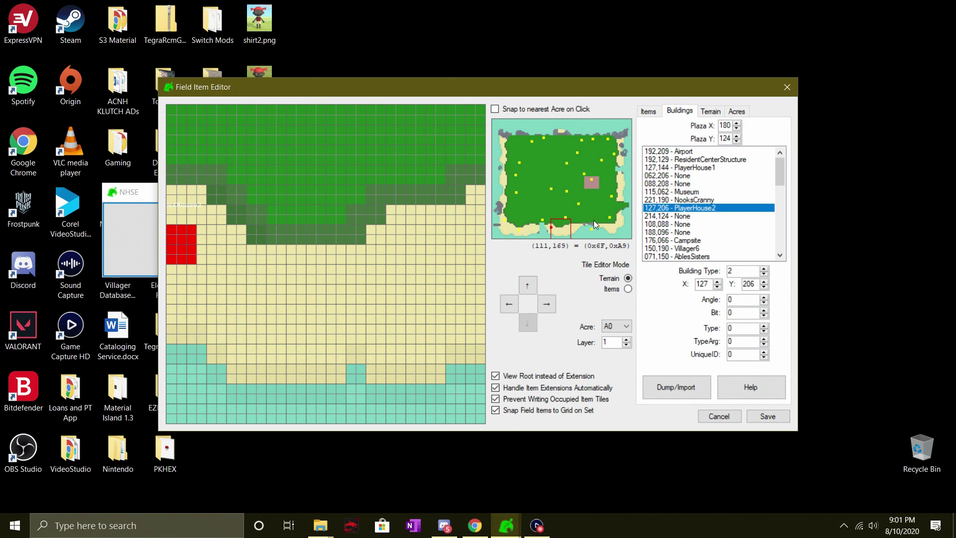
{"action": "left_click_drag", "start_coordinate": [391, 269], "coordinate": [350, 247]}
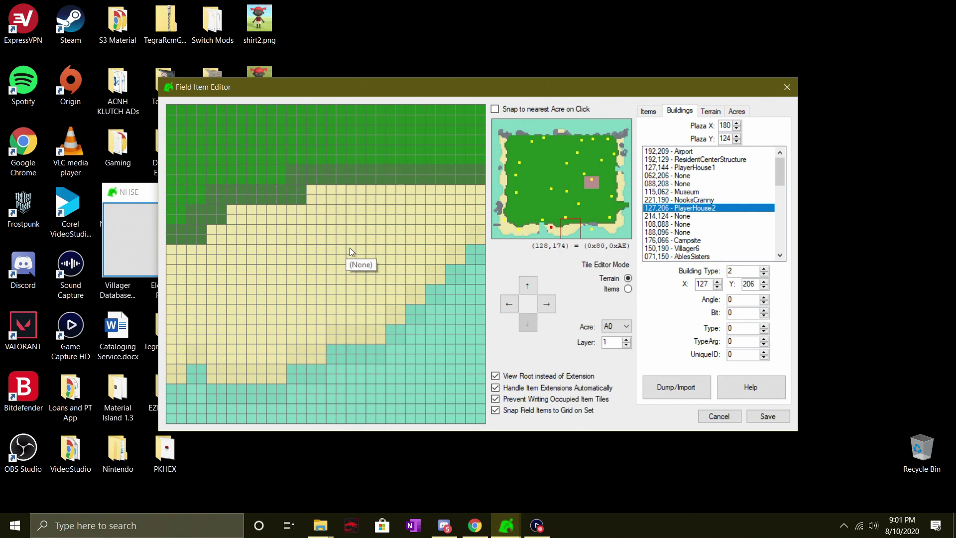
{"action": "left_click", "coordinate": [589, 216]}
{"action": "left_click_drag", "start_coordinate": [590, 217], "coordinate": [510, 226]}
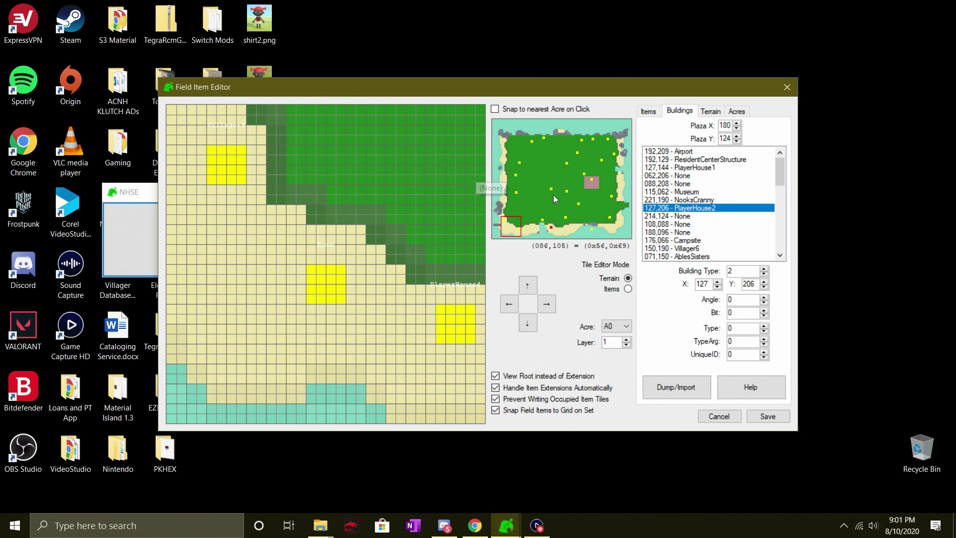
{"action": "left_click_drag", "start_coordinate": [567, 196], "coordinate": [604, 193]}
Step: Move PlayerHouse1 to position 193,183 with its X and Y spinners
{"action": "left_click", "coordinate": [700, 169]}
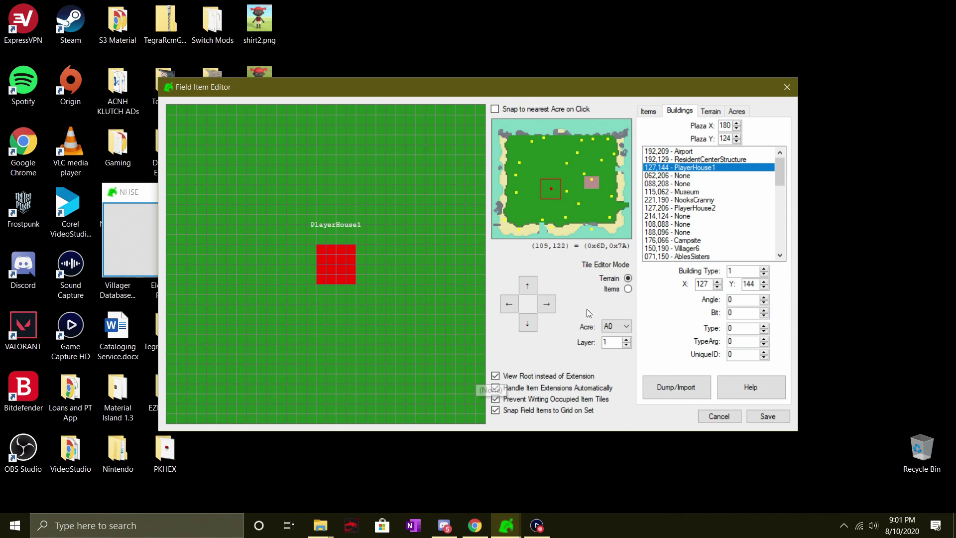
{"action": "left_click", "coordinate": [717, 287]}
{"action": "left_click", "coordinate": [717, 287]}
{"action": "left_click", "coordinate": [717, 287]}
{"action": "left_click", "coordinate": [718, 287]}
{"action": "mouse_move", "coordinate": [717, 282]}
{"action": "left_mouse_down"}
{"action": "mouse_move", "coordinate": [718, 291]}
{"action": "mouse_move", "coordinate": [766, 281]}
{"action": "mouse_move", "coordinate": [718, 284]}
{"action": "left_mouse_up"}
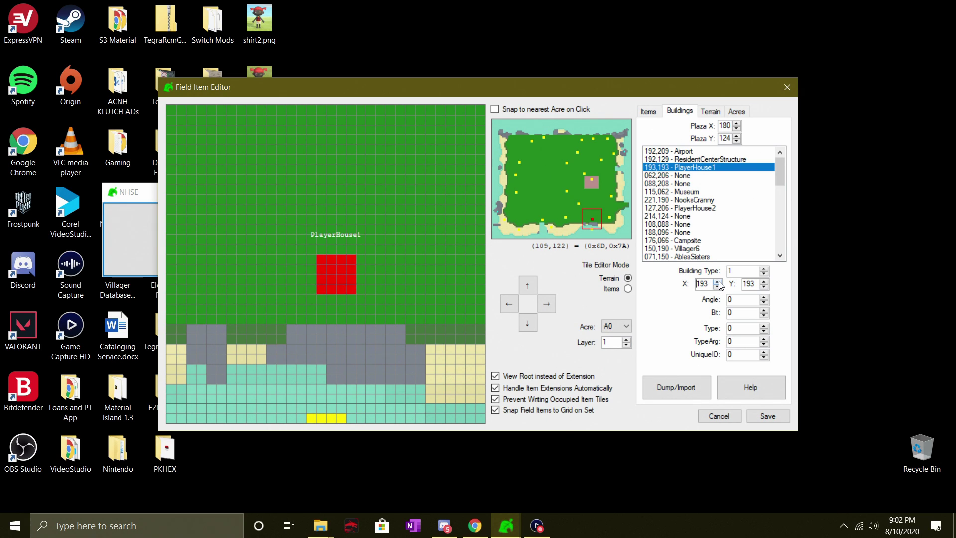
{"action": "left_click_drag", "start_coordinate": [766, 288], "coordinate": [766, 288]}
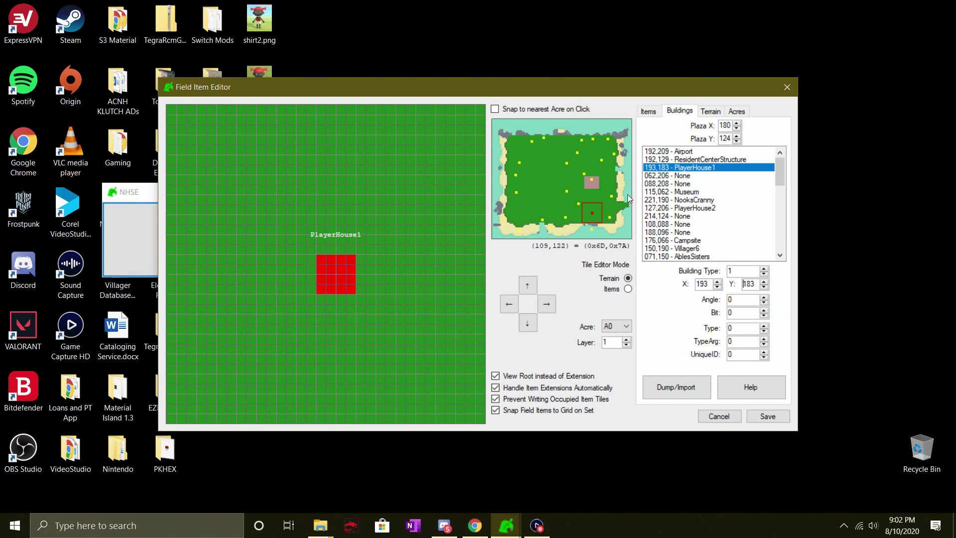
{"action": "left_click", "coordinate": [591, 174]}
Step: Move the ResidentCenterStructure from X 192 to 219, keeping Y at 129
{"action": "left_click", "coordinate": [590, 183]}
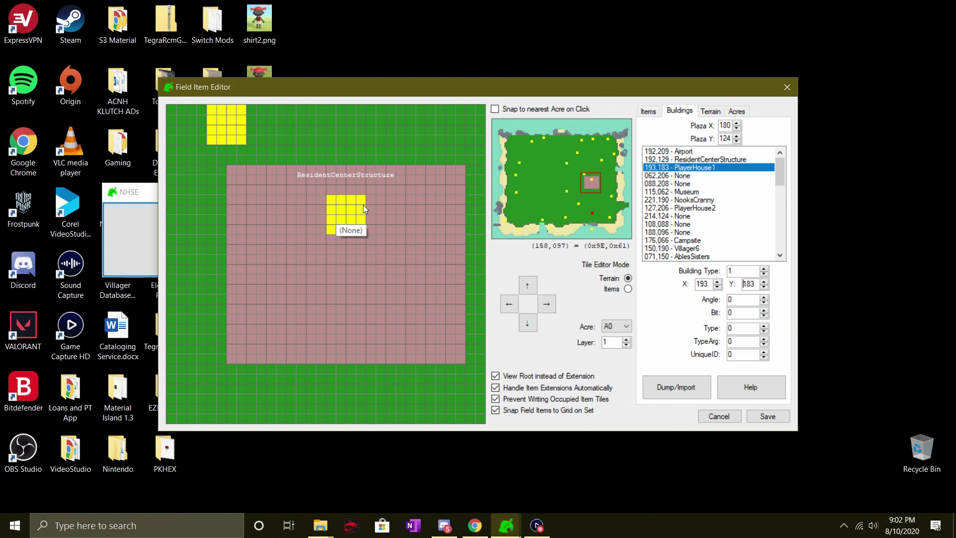
{"action": "left_click", "coordinate": [713, 160]}
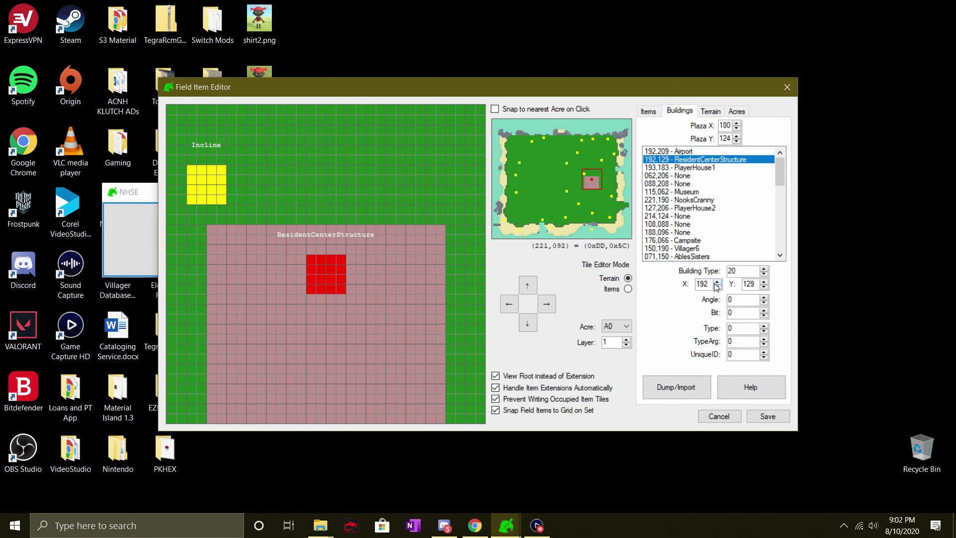
{"action": "left_click_drag", "start_coordinate": [715, 282], "coordinate": [717, 283]}
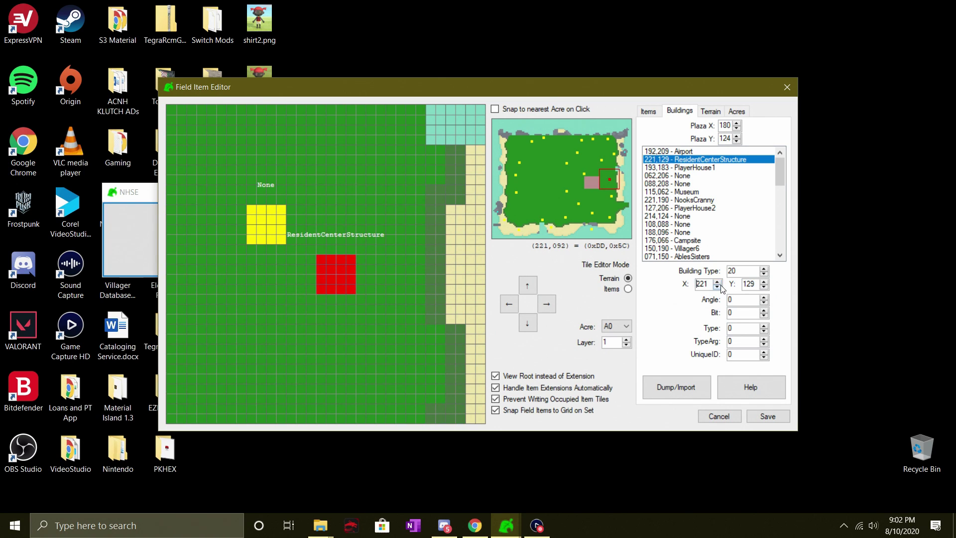
{"action": "left_click", "coordinate": [717, 287]}
{"action": "left_click", "coordinate": [717, 286]}
{"action": "left_click", "coordinate": [595, 181]}
{"action": "left_click", "coordinate": [593, 182]}
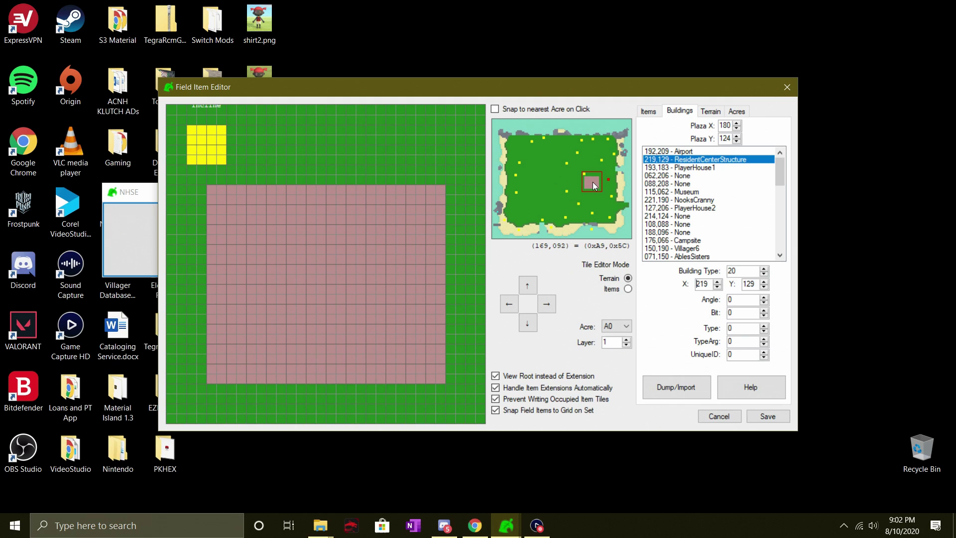
{"action": "left_click", "coordinate": [592, 182]}
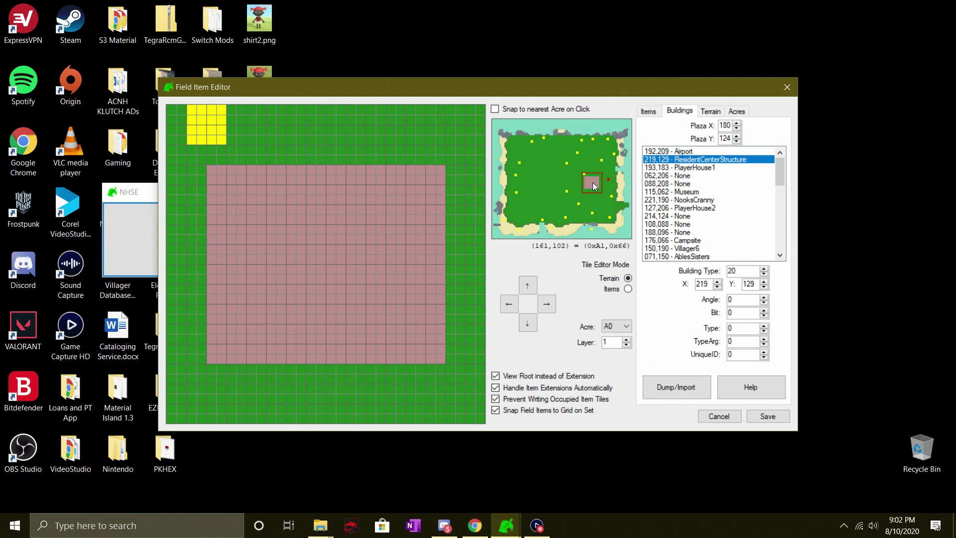
Step: Nudge the plaza's X and Y spinners, shifting it south from 177,129
{"action": "left_click", "coordinate": [737, 127]}
{"action": "left_click", "coordinate": [736, 128]}
{"action": "left_click", "coordinate": [737, 127]}
{"action": "left_click", "coordinate": [737, 128]}
{"action": "left_click", "coordinate": [737, 128]}
{"action": "left_click", "coordinate": [737, 127]}
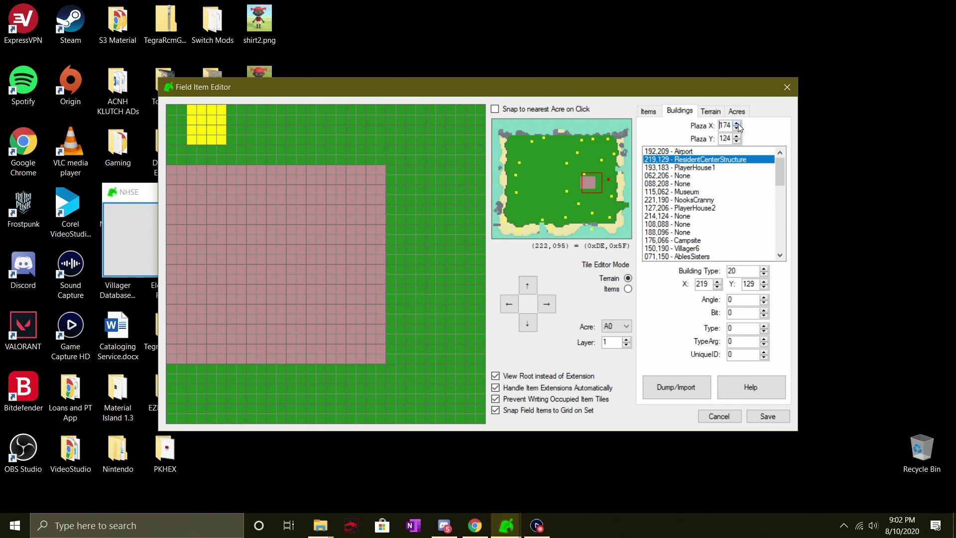
{"action": "left_click", "coordinate": [737, 124]}
{"action": "left_click", "coordinate": [737, 124]}
{"action": "left_click", "coordinate": [737, 124]}
{"action": "left_click", "coordinate": [737, 136]}
{"action": "left_click", "coordinate": [736, 137]}
{"action": "left_click", "coordinate": [737, 136]}
{"action": "left_click", "coordinate": [736, 137]}
{"action": "left_click", "coordinate": [737, 136]}
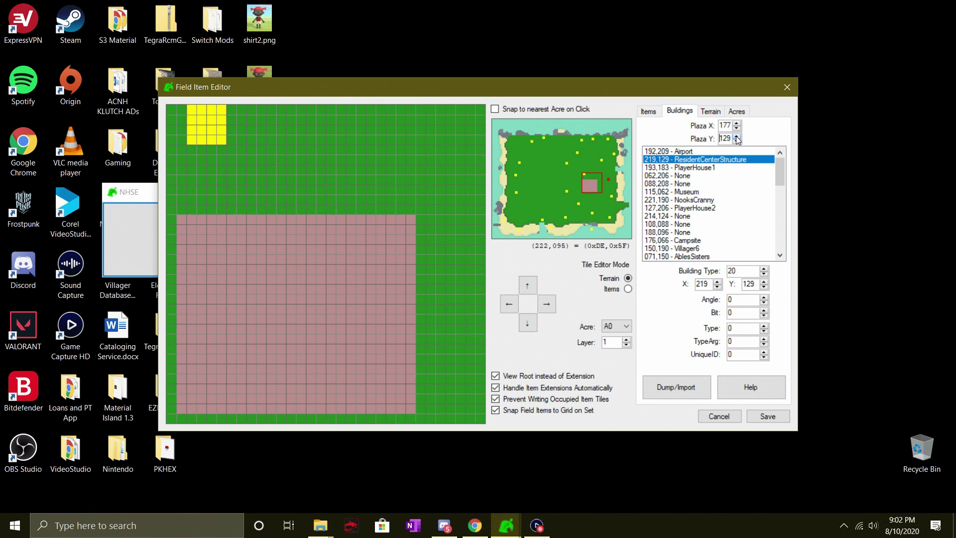
{"action": "left_click", "coordinate": [736, 136]}
{"action": "left_click", "coordinate": [736, 137]}
{"action": "left_click", "coordinate": [736, 137]}
{"action": "left_click_drag", "start_coordinate": [736, 137], "coordinate": [738, 141]}
Step: Fine-tune the plaza to 180,175 beside PlayerHouse1
{"action": "left_click", "coordinate": [589, 213]}
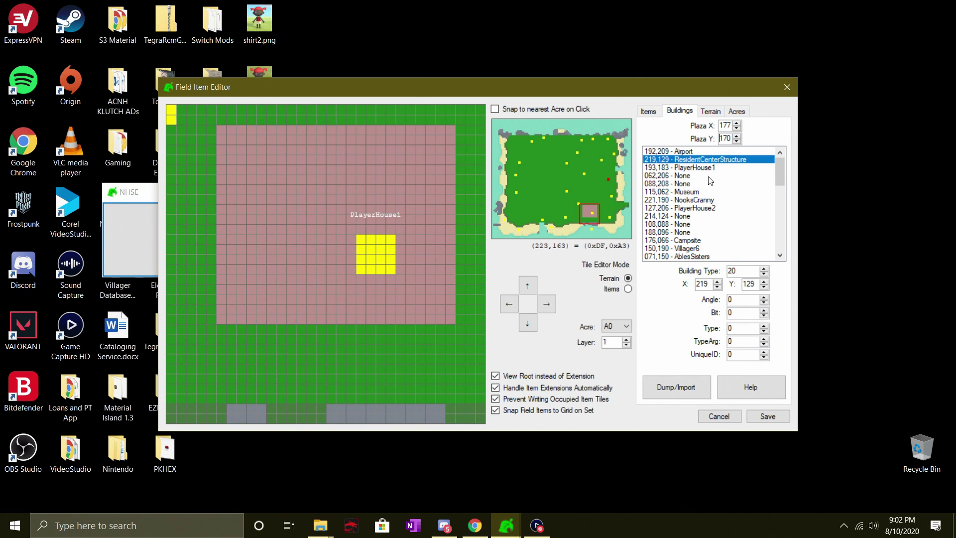
{"action": "left_click", "coordinate": [736, 136]}
{"action": "left_click", "coordinate": [737, 137]}
{"action": "left_click", "coordinate": [736, 136]}
{"action": "left_click", "coordinate": [736, 136]}
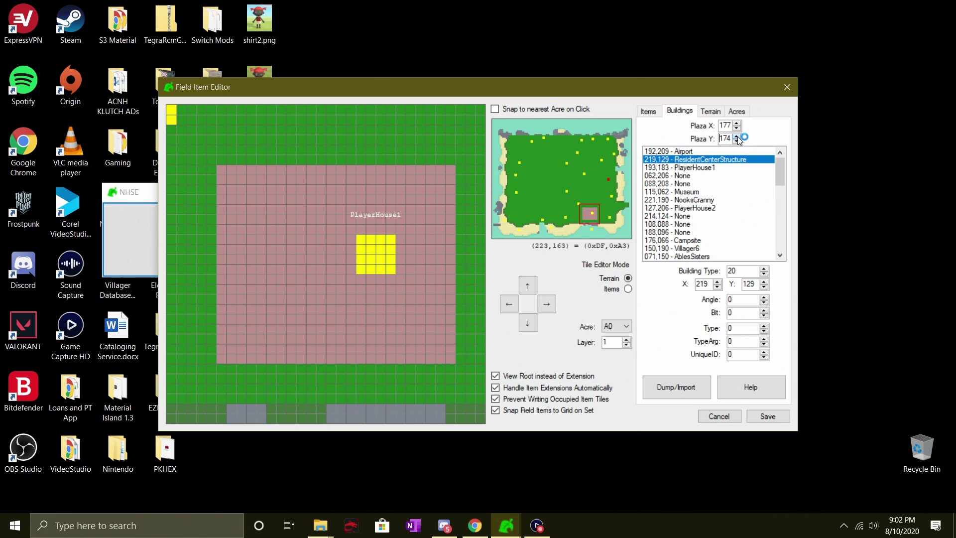
{"action": "left_click", "coordinate": [736, 123]}
{"action": "left_click", "coordinate": [736, 123]}
{"action": "left_click", "coordinate": [737, 123]}
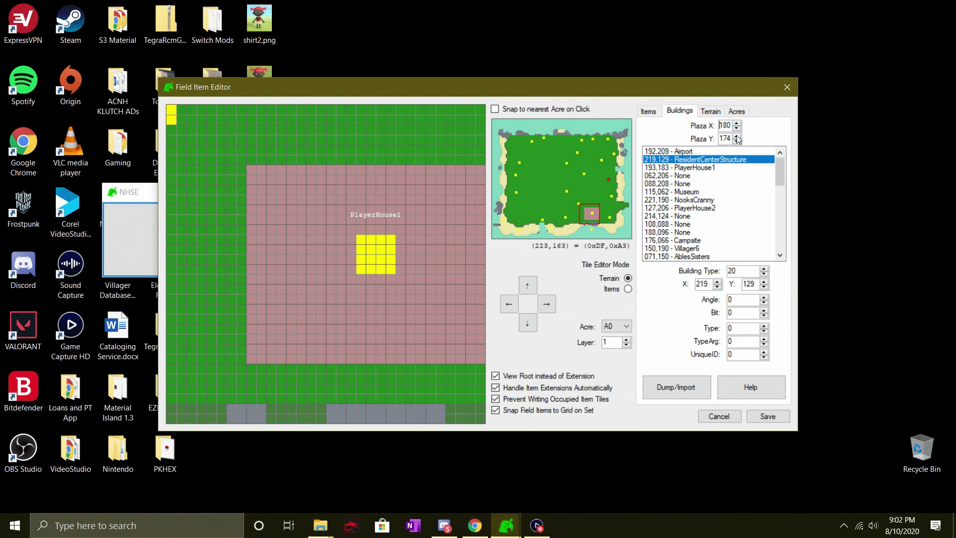
{"action": "left_click", "coordinate": [736, 127]}
{"action": "left_click", "coordinate": [736, 123]}
{"action": "left_click", "coordinate": [737, 141]}
{"action": "left_click", "coordinate": [736, 142]}
{"action": "left_click", "coordinate": [736, 136]}
{"action": "left_click", "coordinate": [736, 137]}
{"action": "left_click", "coordinate": [736, 136]}
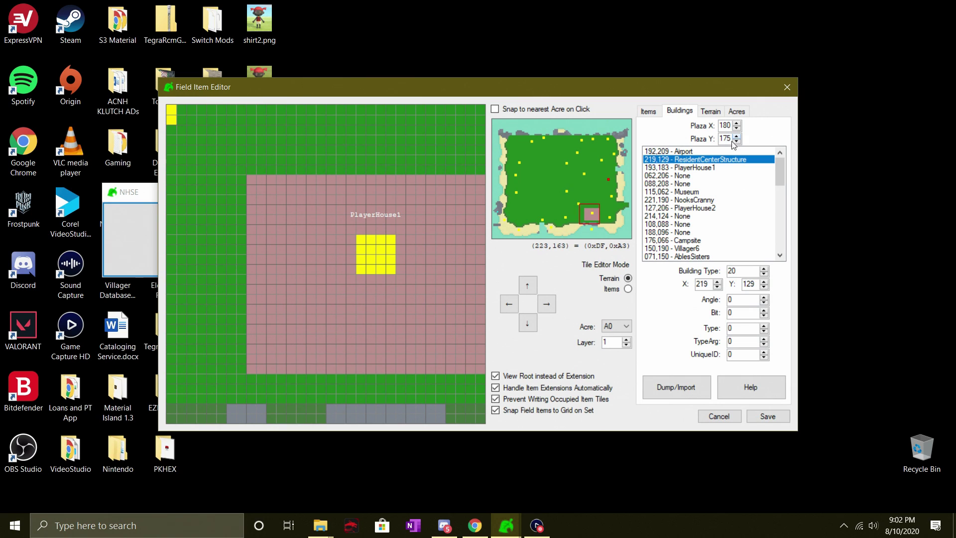
{"action": "left_click_drag", "start_coordinate": [589, 214], "coordinate": [594, 218]}
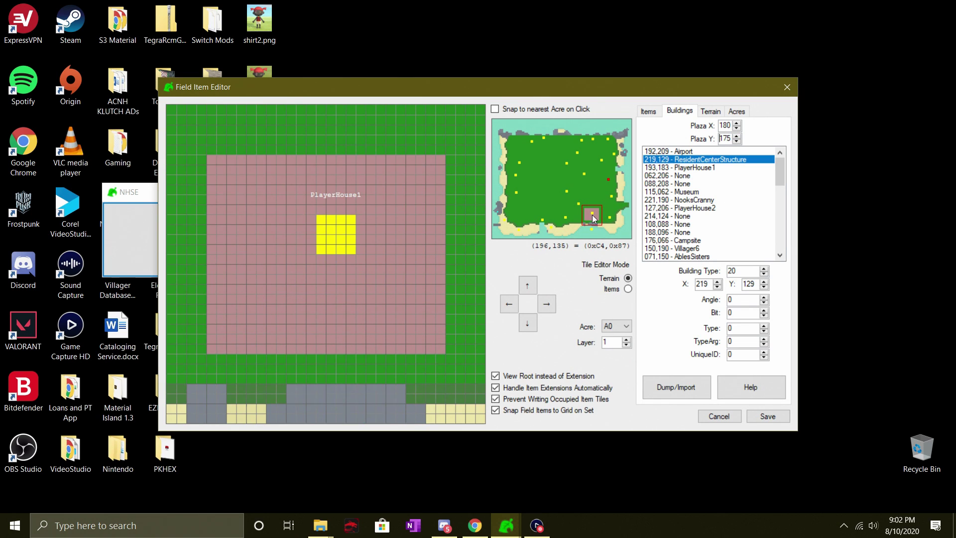
Step: Step through the building entries down to Villager6, then scroll to the bridge entries
{"action": "left_click", "coordinate": [677, 168]}
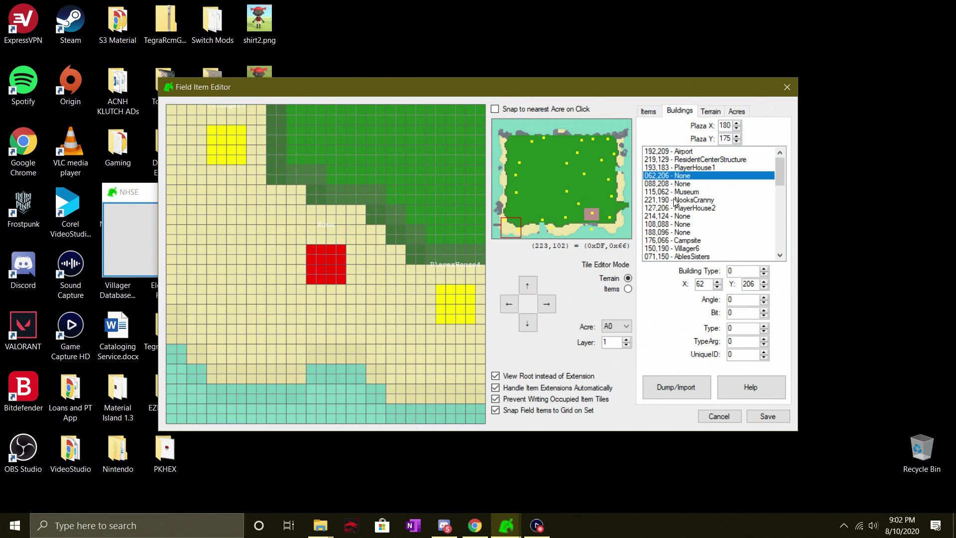
{"action": "left_click", "coordinate": [678, 200]}
{"action": "left_click", "coordinate": [679, 207]}
{"action": "left_click", "coordinate": [681, 223]}
{"action": "left_click", "coordinate": [679, 240]}
{"action": "left_click", "coordinate": [680, 248]}
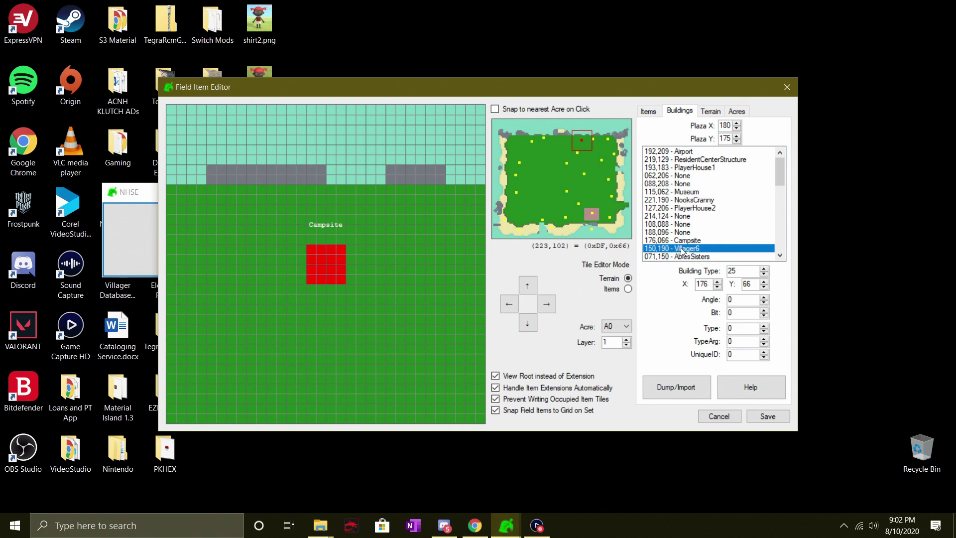
{"action": "scroll", "coordinate": [679, 247], "scroll_direction": "down", "scroll_amount": 3}
{"action": "scroll", "coordinate": [678, 246], "scroll_direction": "down", "scroll_amount": 2}
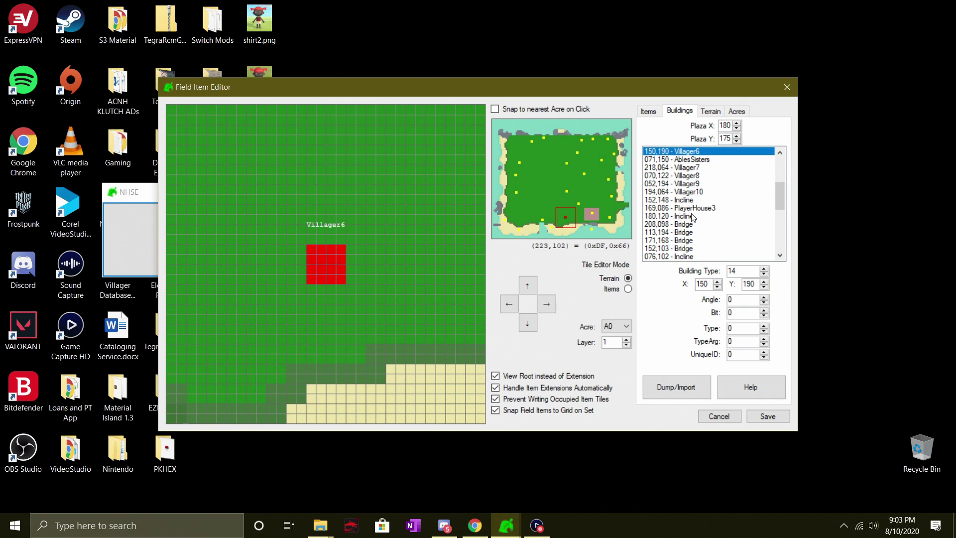
Step: Set the bridges at 208,098, 113,194 and 171,168 to building type 0
{"action": "left_click", "coordinate": [687, 225]}
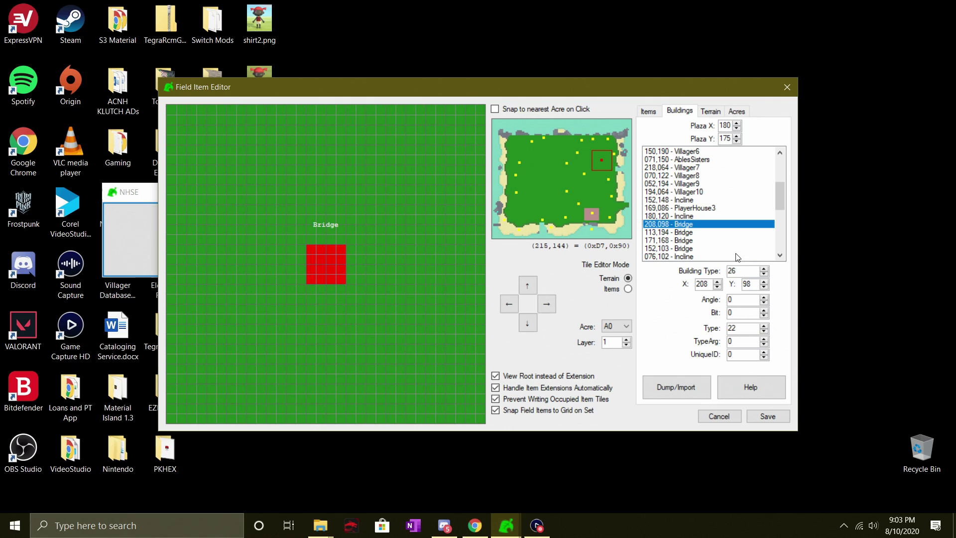
{"action": "double_click", "coordinate": [739, 271]}
{"action": "type", "text": "0"}
{"action": "left_click", "coordinate": [697, 232]}
{"action": "double_click", "coordinate": [741, 270]}
{"action": "type", "text": "0"}
{"action": "left_click", "coordinate": [683, 240]}
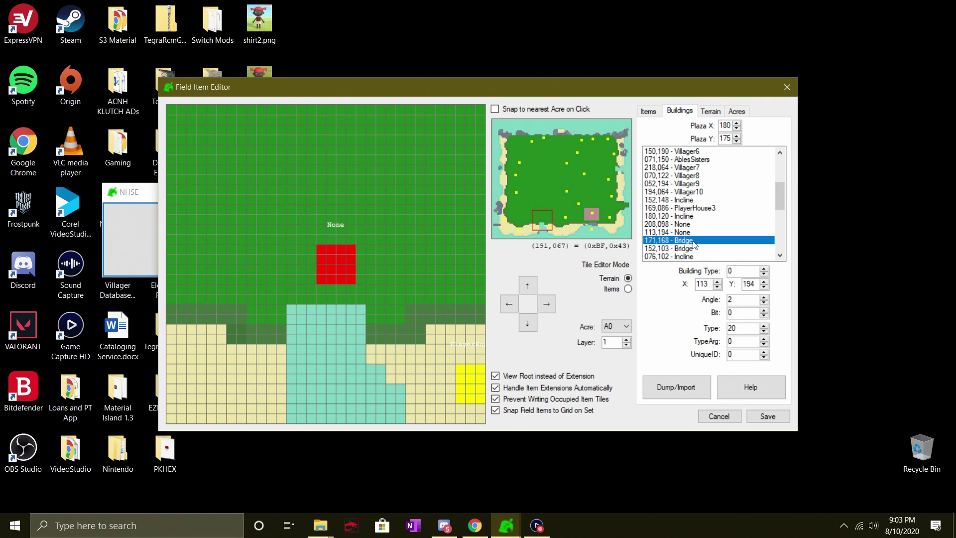
{"action": "double_click", "coordinate": [734, 270]}
{"action": "type", "text": "0"}
Step: Set the 076,102 Incline entry to 0 and pan the map to centre it
{"action": "left_click", "coordinate": [697, 256]}
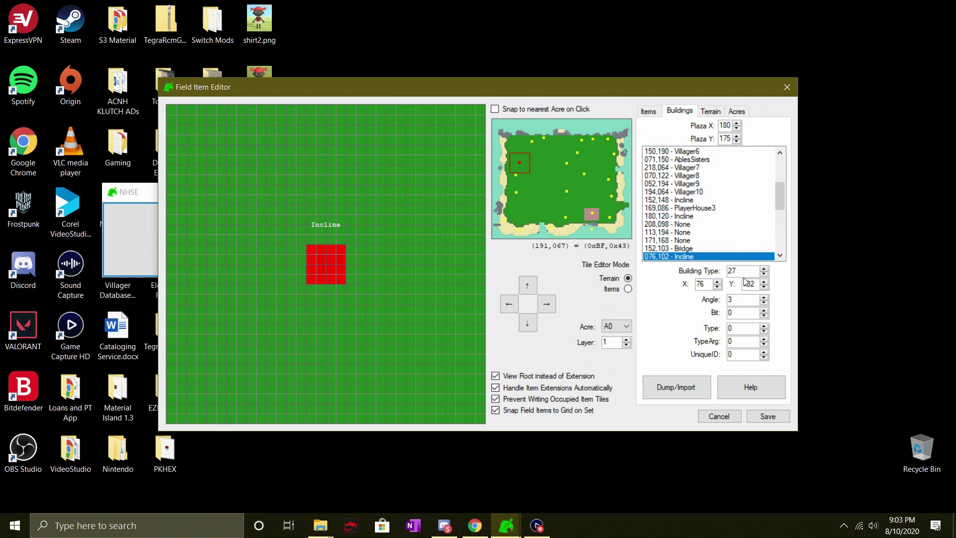
{"action": "type", "text": "0"}
{"action": "left_click", "coordinate": [683, 240]}
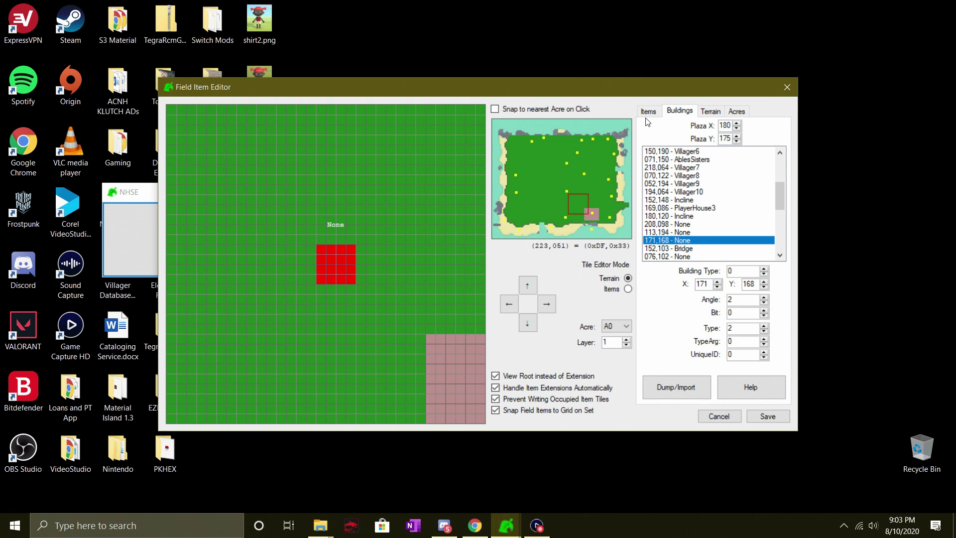
{"action": "left_click_drag", "start_coordinate": [586, 182], "coordinate": [595, 182]}
{"action": "left_click_drag", "start_coordinate": [558, 223], "coordinate": [540, 196]}
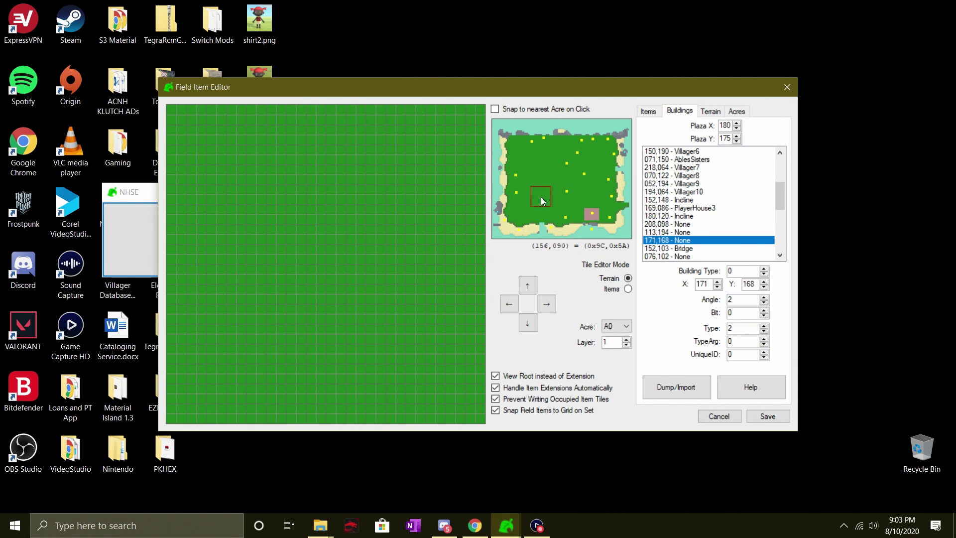
Step: Switch the editor to Items mode and choose Nook Miles Ticket with Count 9, Flag0 20
{"action": "left_click", "coordinate": [655, 112]}
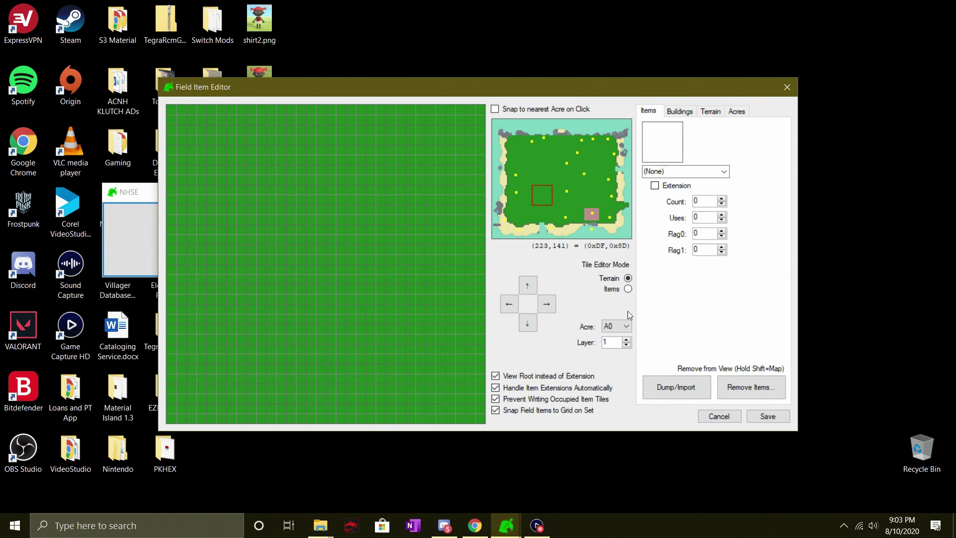
{"action": "left_click", "coordinate": [628, 289]}
{"action": "left_click", "coordinate": [684, 171]}
{"action": "type", "text": "nook miles Ticket"}
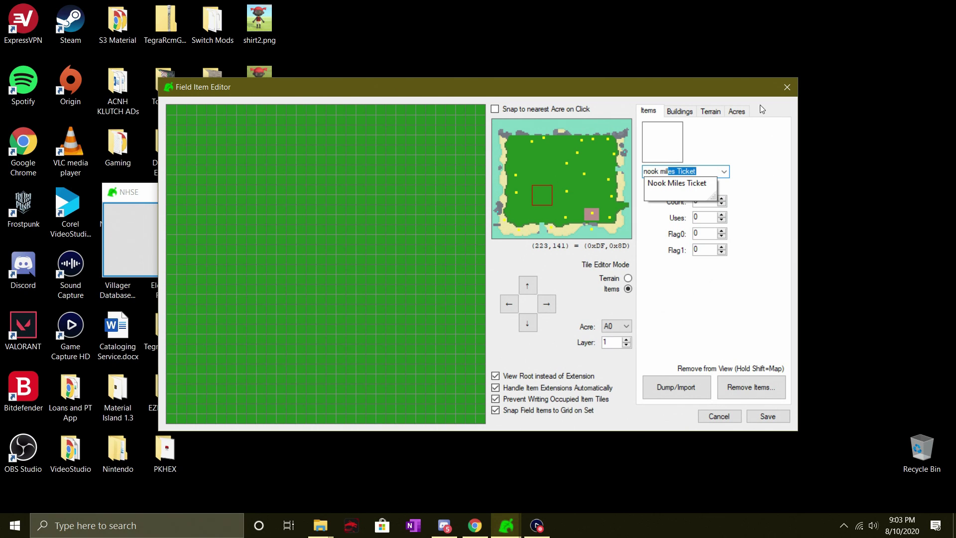
{"action": "left_click", "coordinate": [685, 185]}
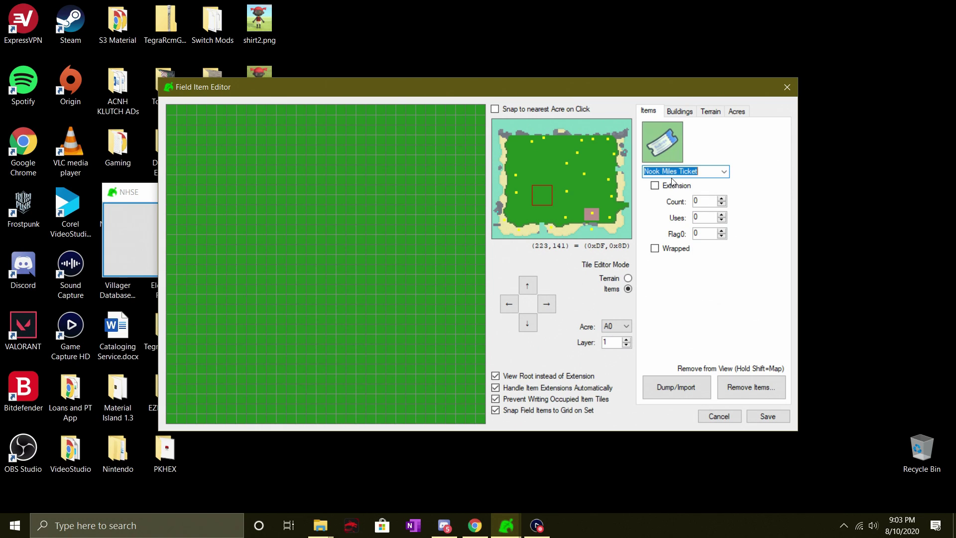
{"action": "double_click", "coordinate": [704, 199]}
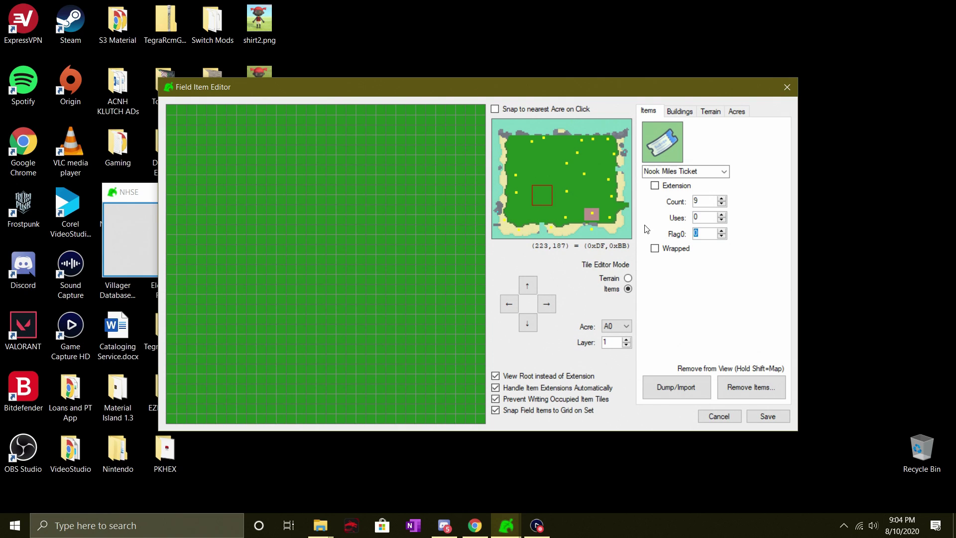
{"action": "type", "text": "20"}
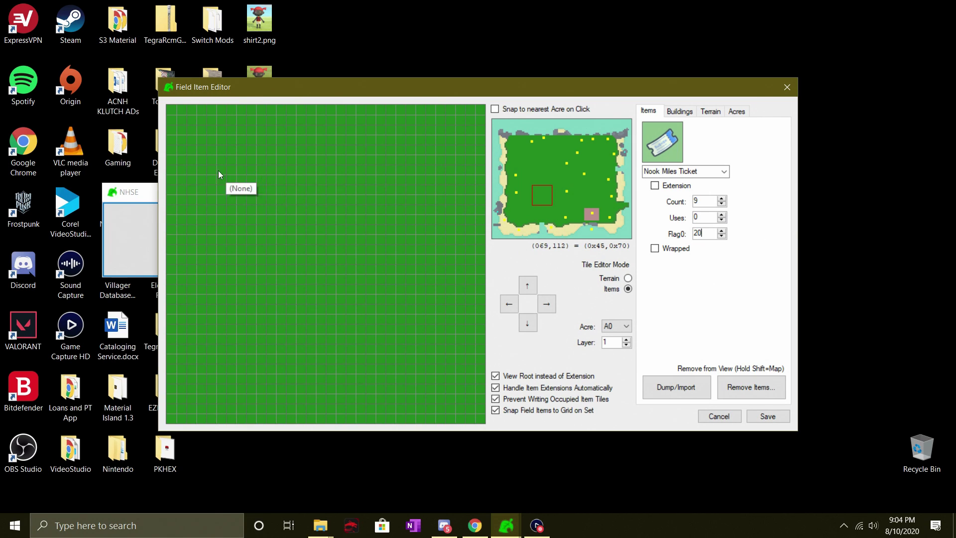
Step: Place a row of five Nook Miles Tickets on the grass
{"action": "right_click", "coordinate": [231, 170]}
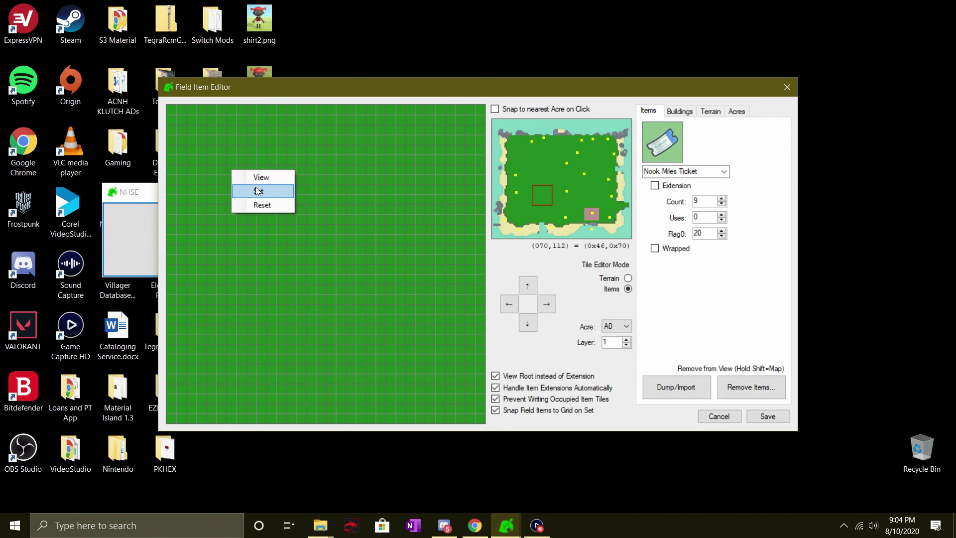
{"action": "left_click", "coordinate": [268, 191]}
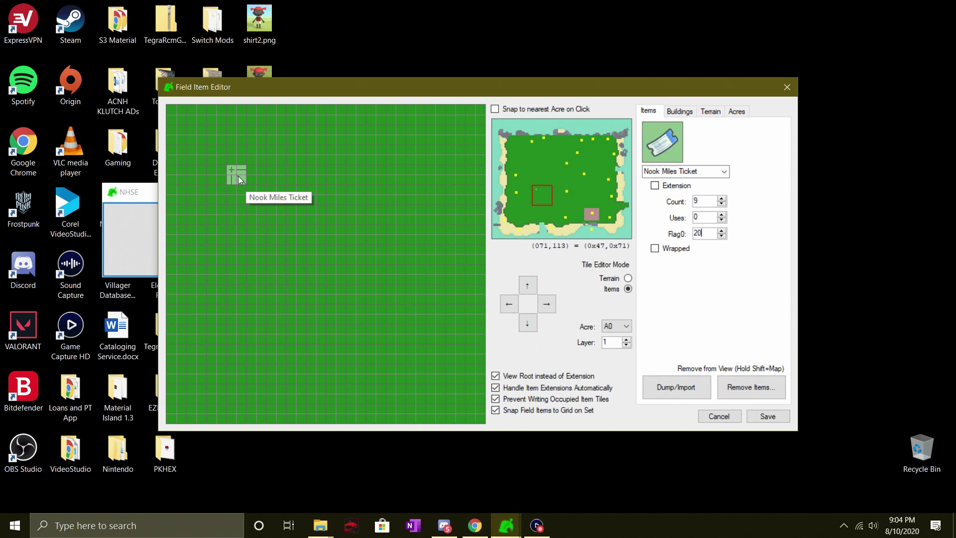
{"action": "right_click", "coordinate": [250, 172]}
{"action": "left_click", "coordinate": [271, 193]}
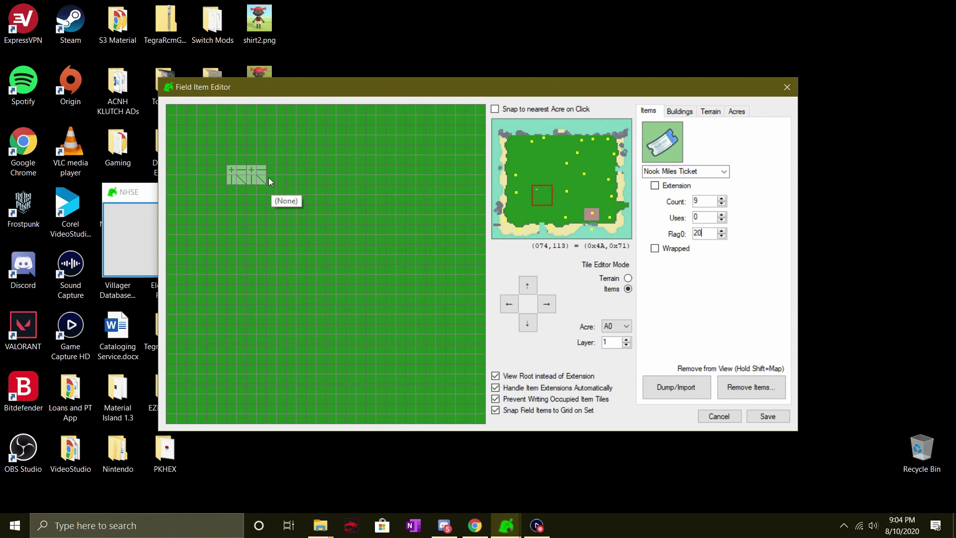
{"action": "right_click", "coordinate": [269, 168]}
{"action": "left_click", "coordinate": [296, 191]}
{"action": "right_click", "coordinate": [288, 169]}
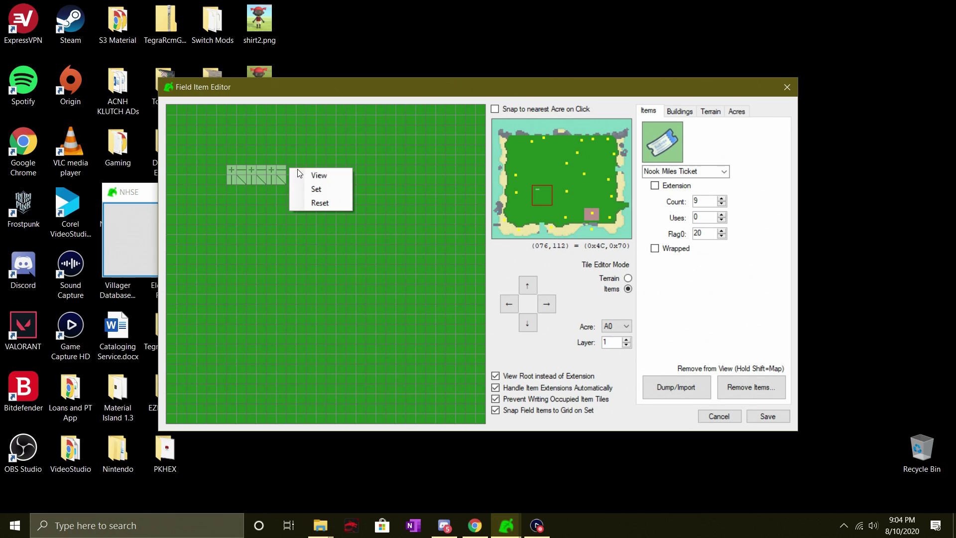
{"action": "left_click", "coordinate": [317, 191]}
{"action": "right_click", "coordinate": [314, 170]}
{"action": "left_click", "coordinate": [318, 189]}
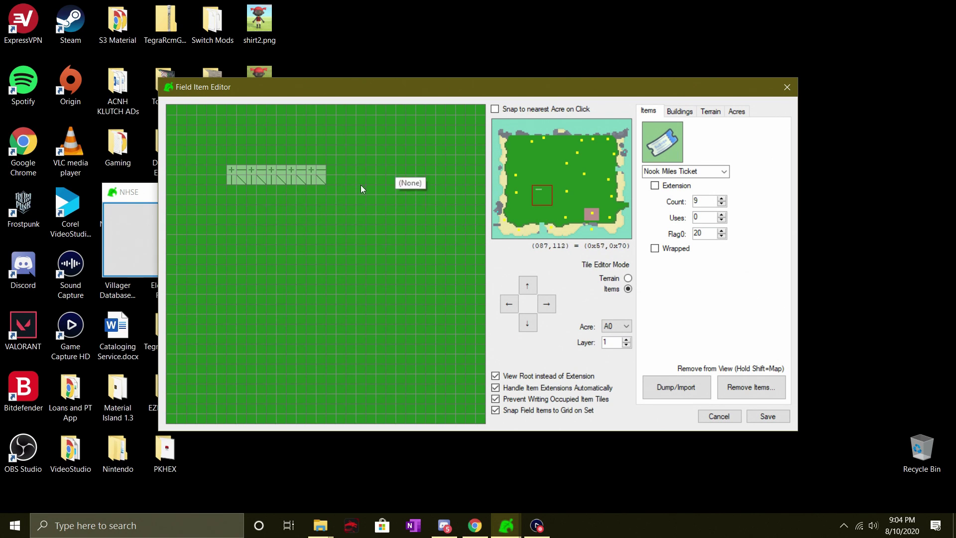
Step: Start a second row of Nook Miles Tickets below the first
{"action": "right_click", "coordinate": [334, 213]}
{"action": "left_click", "coordinate": [359, 235]}
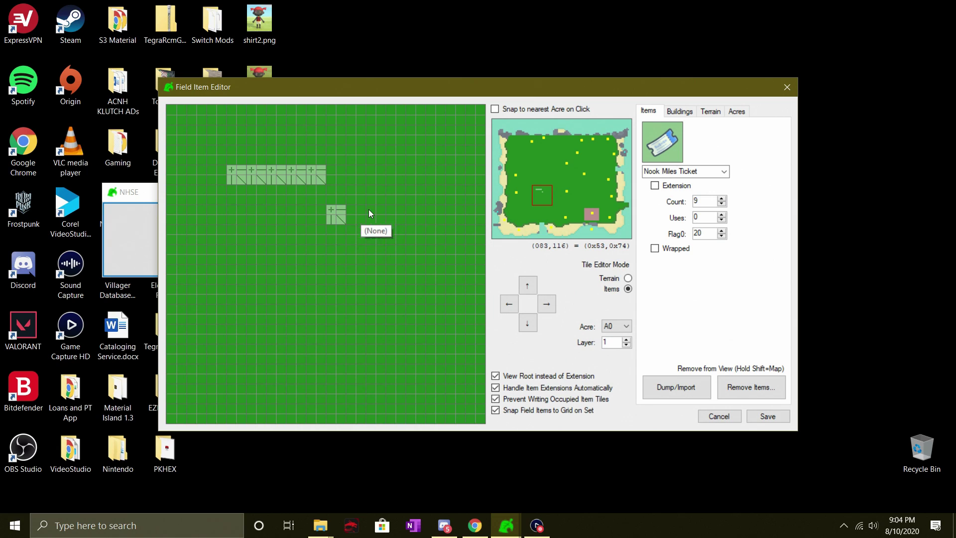
{"action": "left_click", "coordinate": [214, 230]}
{"action": "left_click", "coordinate": [235, 233]}
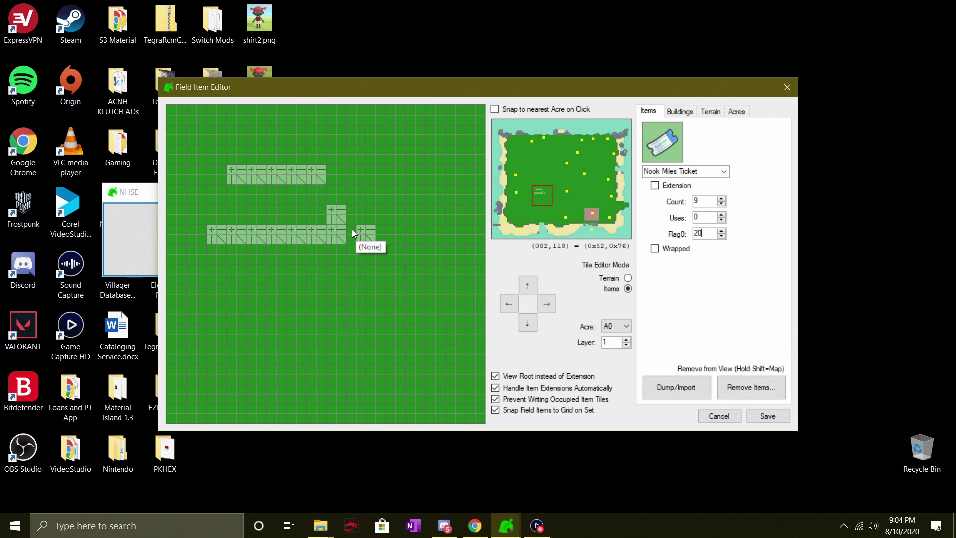
Step: Remove all items from the map and acknowledge the removal notice
{"action": "left_click", "coordinate": [759, 383]}
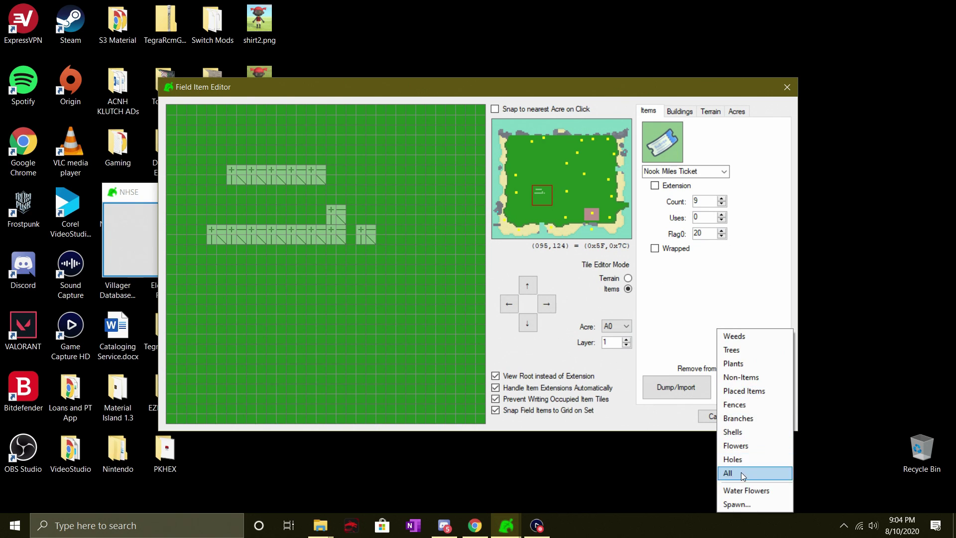
{"action": "left_click", "coordinate": [728, 471]}
{"action": "left_click", "coordinate": [487, 305]}
{"action": "key", "text": "Return"}
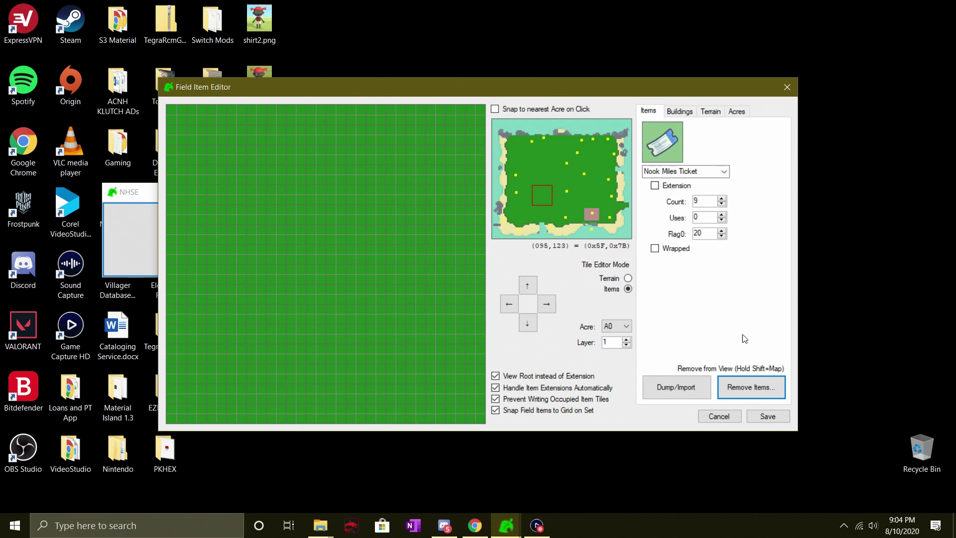
Step: Bulk-spawn Nook Miles Tickets across 256 tiles of the map
{"action": "left_click", "coordinate": [782, 396]}
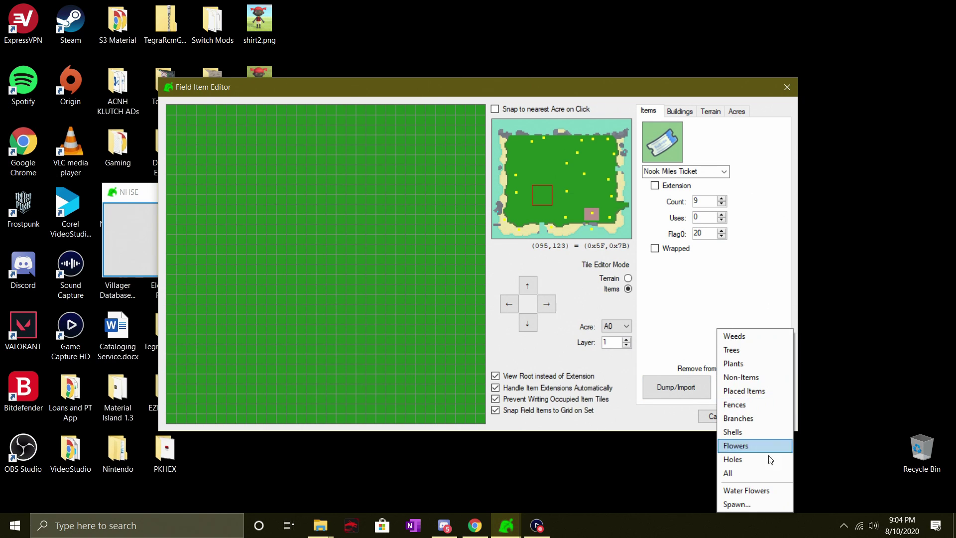
{"action": "left_click", "coordinate": [757, 504]}
{"action": "double_click", "coordinate": [493, 267]}
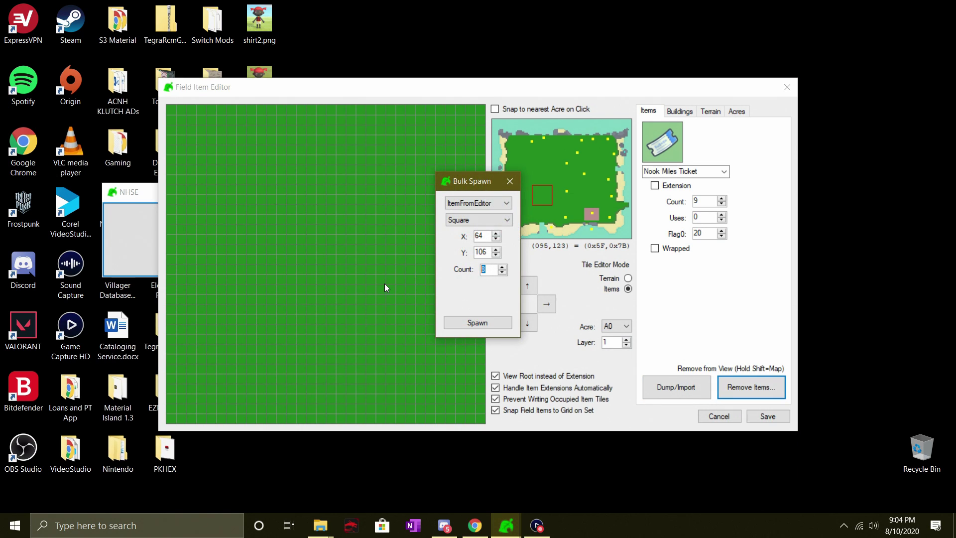
{"action": "type", "text": "256"}
{"action": "left_click", "coordinate": [477, 322]}
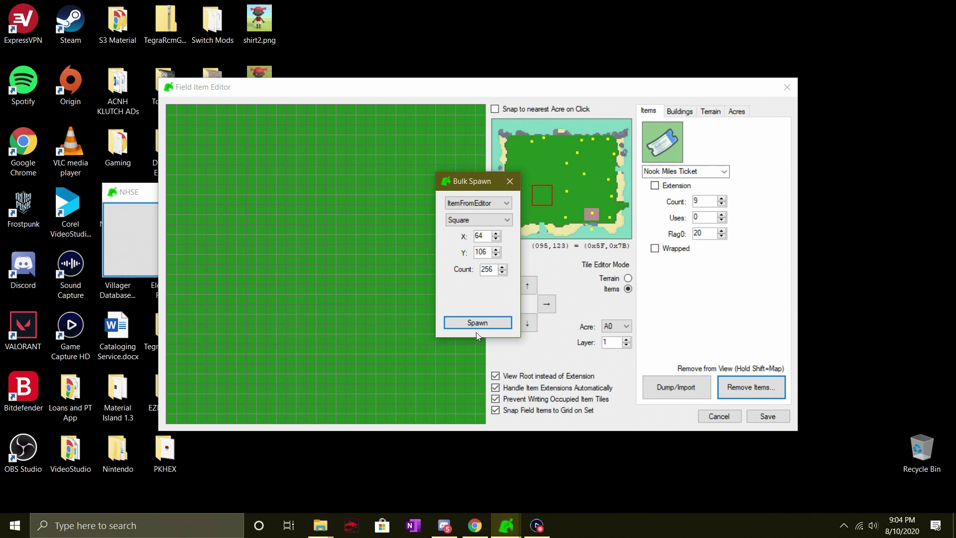
{"action": "left_click", "coordinate": [528, 307]}
{"action": "left_click", "coordinate": [509, 181]}
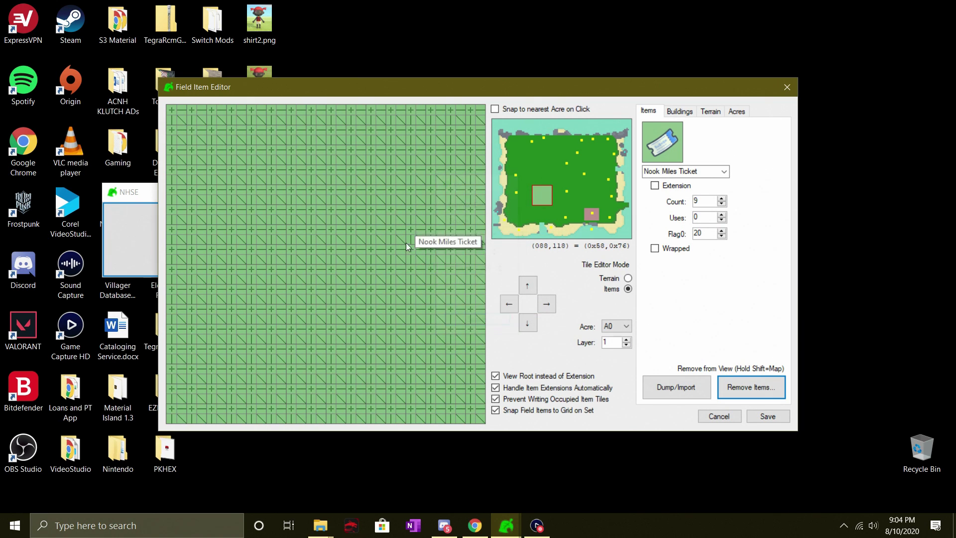
Step: Bulk-spawn another 256 tickets in the neighbouring acre
{"action": "key", "text": "Right"}
{"action": "key", "text": "Down"}
{"action": "key", "text": "Left"}
{"action": "key", "text": "Up"}
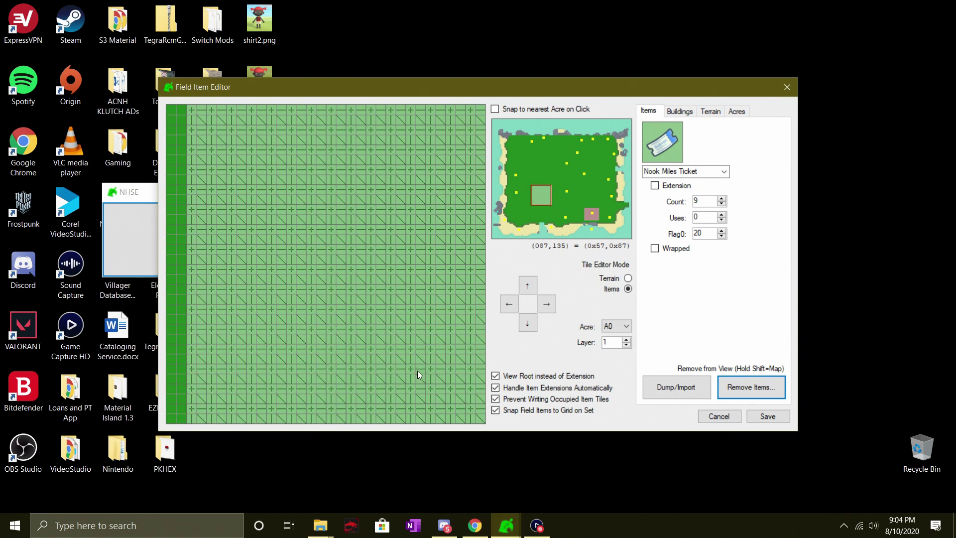
{"action": "key", "text": "Right"}
{"action": "key", "text": "Right"}
{"action": "key", "text": "Down"}
{"action": "key", "text": "Down"}
{"action": "key", "text": "Left"}
{"action": "key", "text": "Left"}
{"action": "key", "text": "Up"}
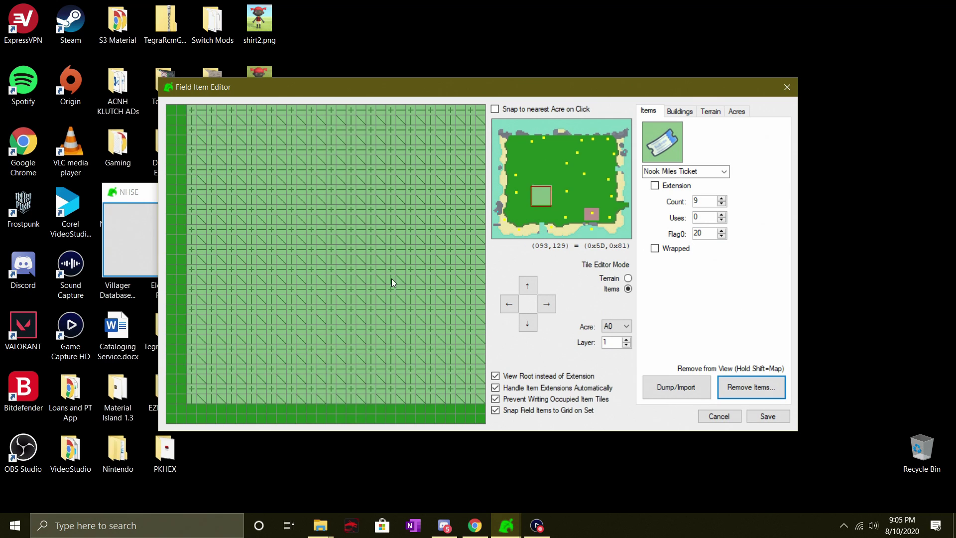
{"action": "key", "text": "Up"}
{"action": "key", "text": "Left"}
{"action": "key", "text": "Right"}
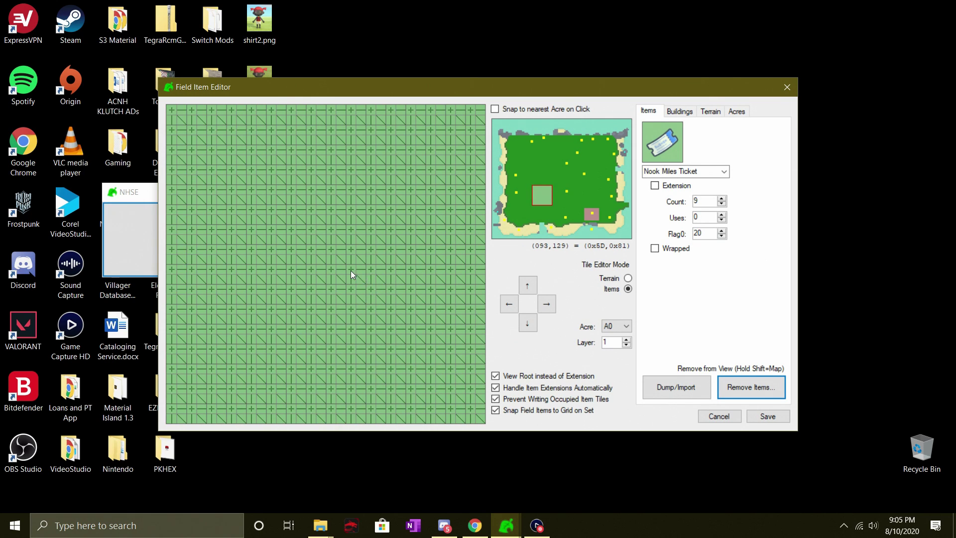
{"action": "left_click", "coordinate": [562, 196]}
{"action": "key", "text": "Left"}
{"action": "key", "text": "Up"}
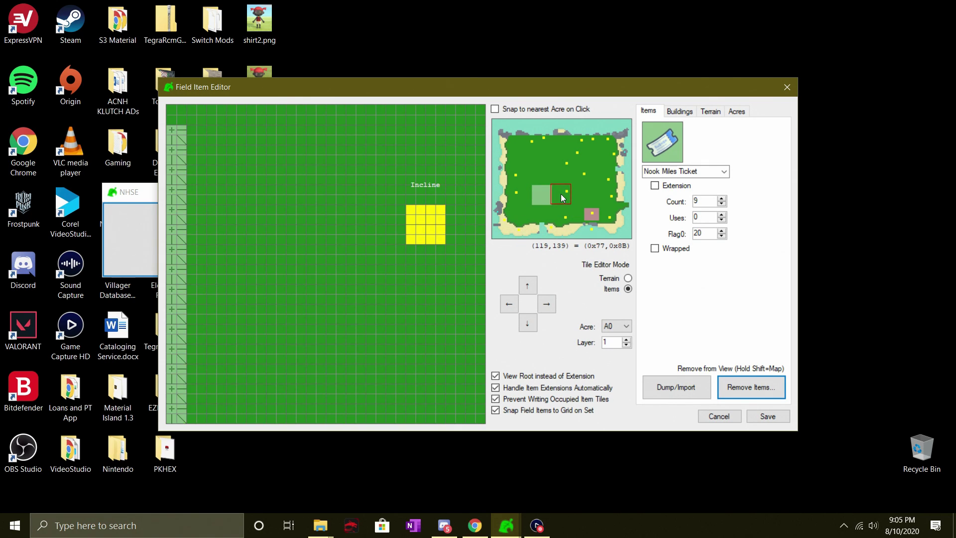
{"action": "left_click", "coordinate": [527, 323]}
{"action": "left_click", "coordinate": [548, 307]}
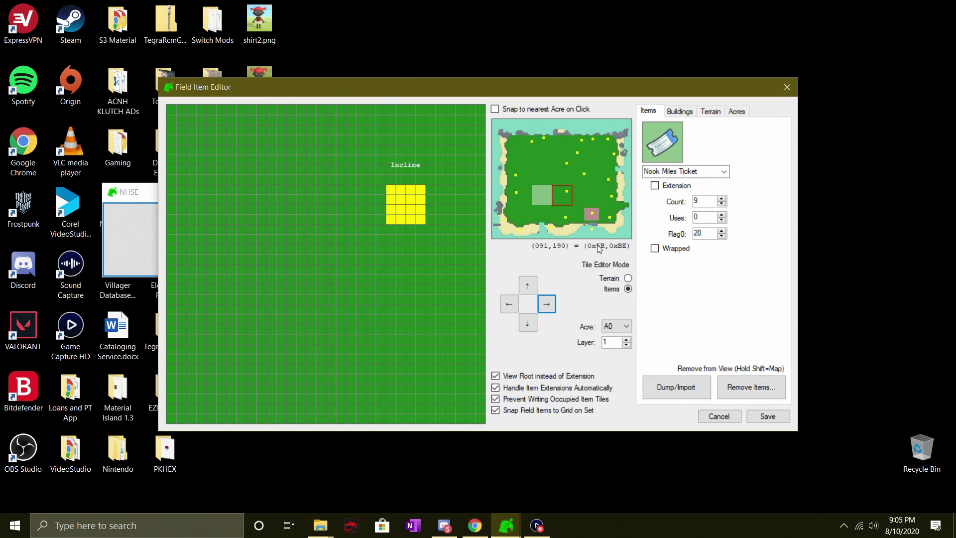
{"action": "left_click", "coordinate": [749, 387]}
{"action": "left_click", "coordinate": [739, 503]}
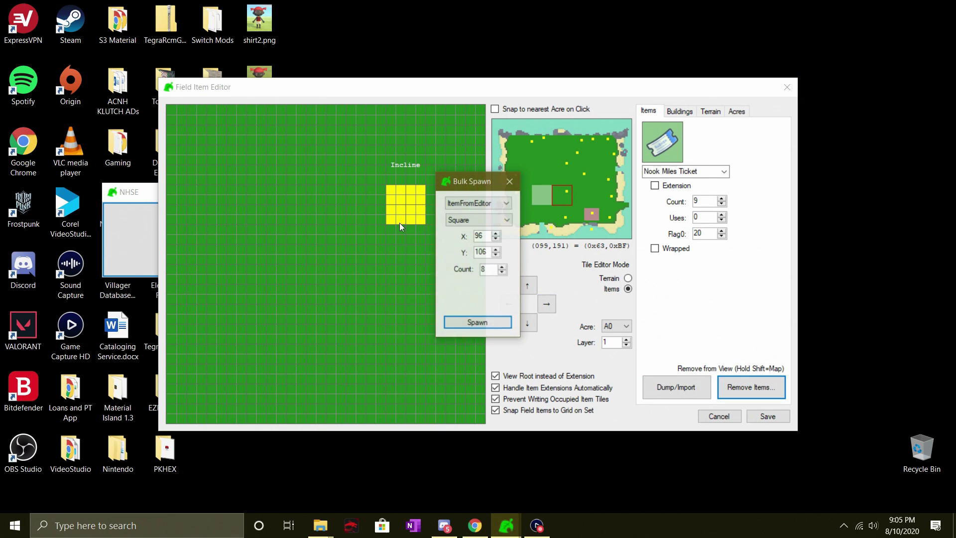
{"action": "type", "text": "256"}
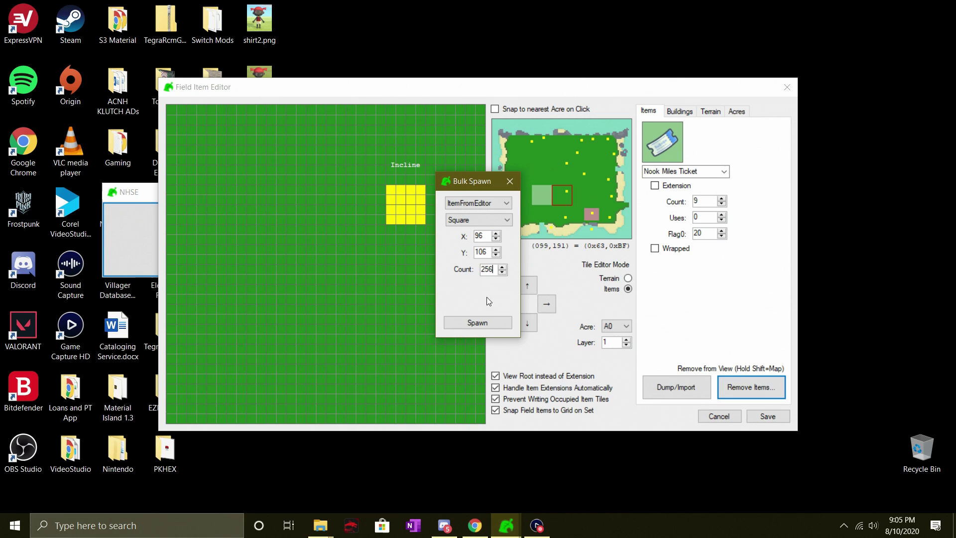
{"action": "left_click", "coordinate": [477, 324]}
{"action": "left_click", "coordinate": [518, 304]}
{"action": "left_click", "coordinate": [510, 182]}
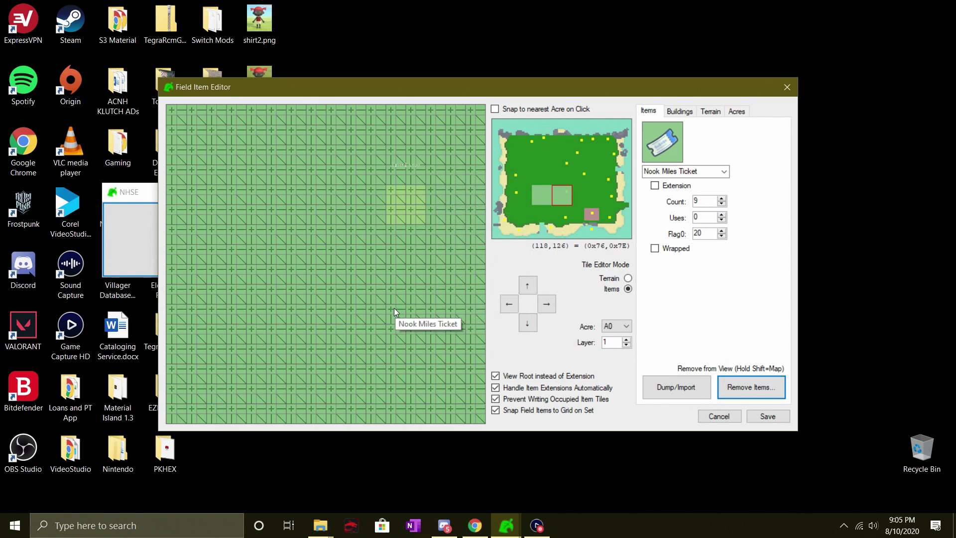
Step: Bulk-spawn tickets in an 81-tile square in the next empty area
{"action": "key", "text": "Right"}
{"action": "key", "text": "Right"}
{"action": "key", "text": "Right"}
{"action": "key", "text": "Right"}
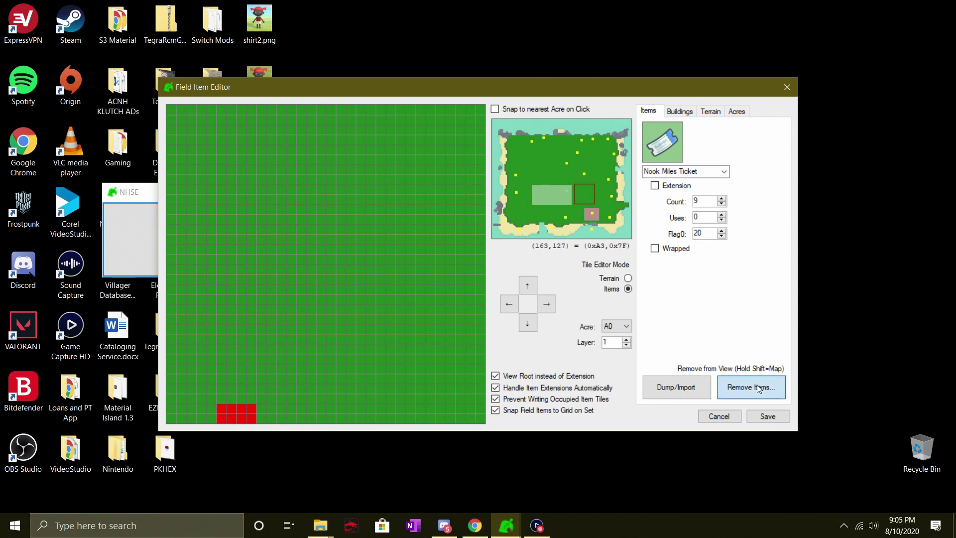
{"action": "left_click", "coordinate": [757, 385]}
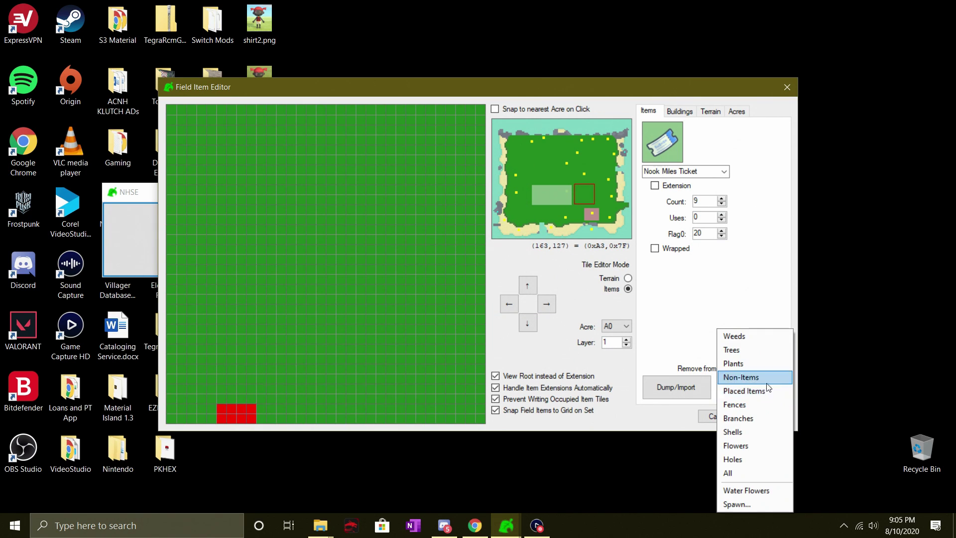
{"action": "left_click", "coordinate": [747, 503]}
{"action": "type", "text": "81"}
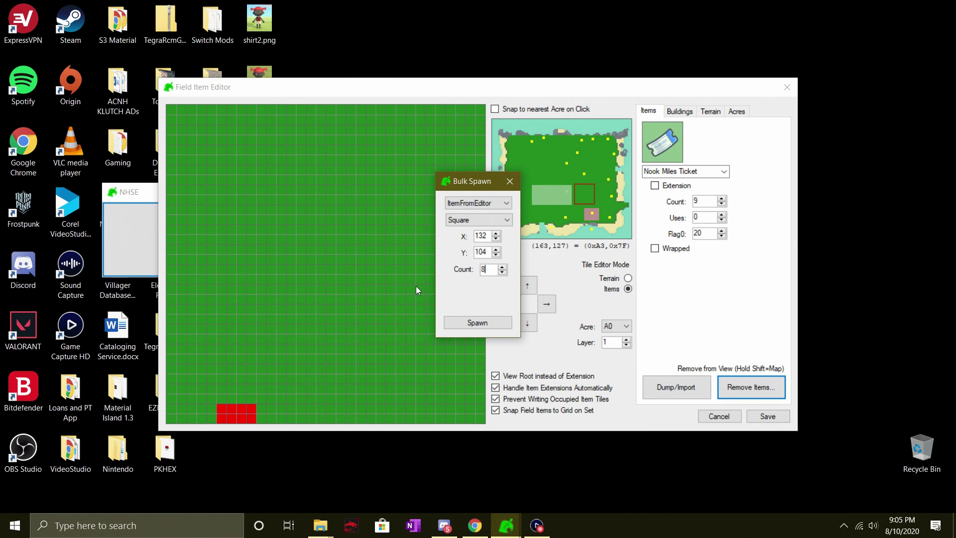
{"action": "left_click", "coordinate": [475, 323]}
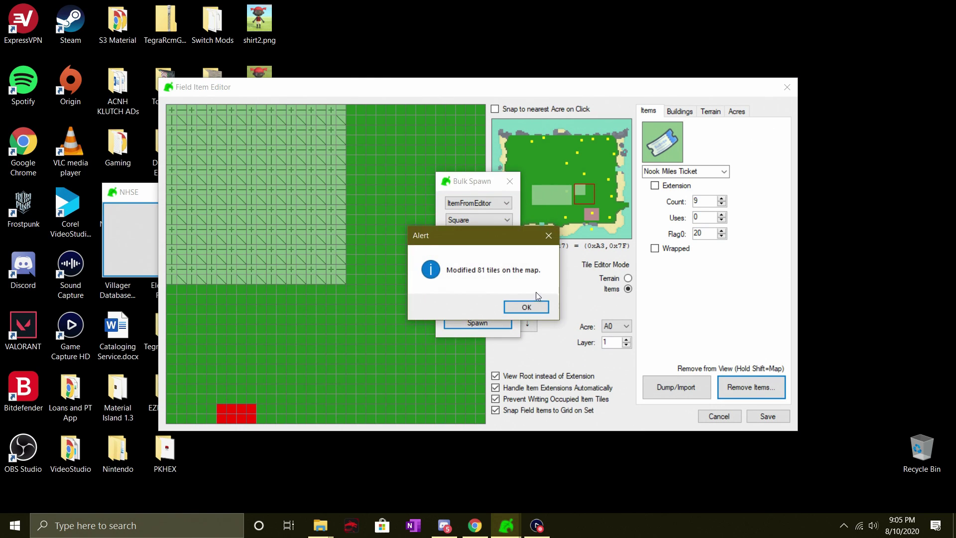
{"action": "left_click", "coordinate": [527, 307]}
Step: Remove all field items again, clearing 43008 entries
{"action": "key", "text": "Left"}
{"action": "key", "text": "Left"}
{"action": "key", "text": "Up"}
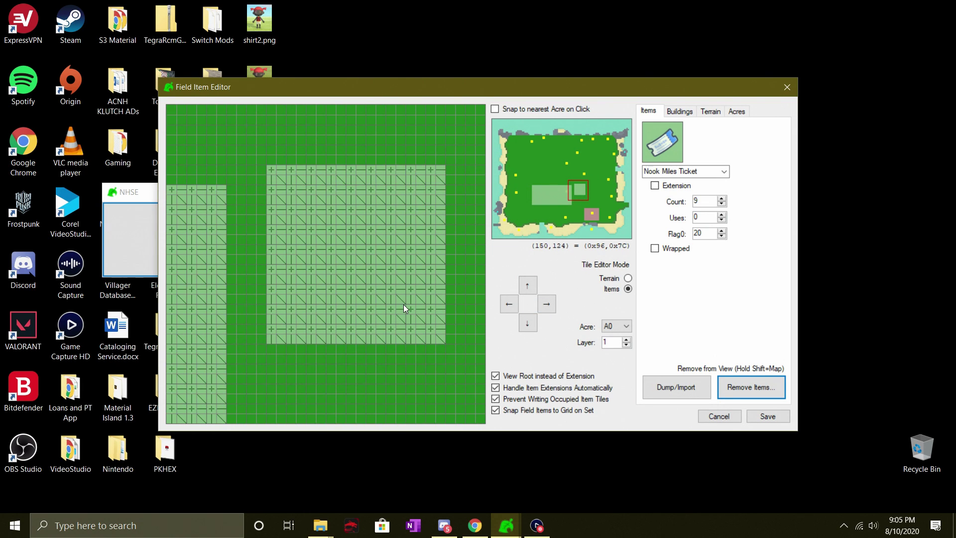
{"action": "key", "text": "Down"}
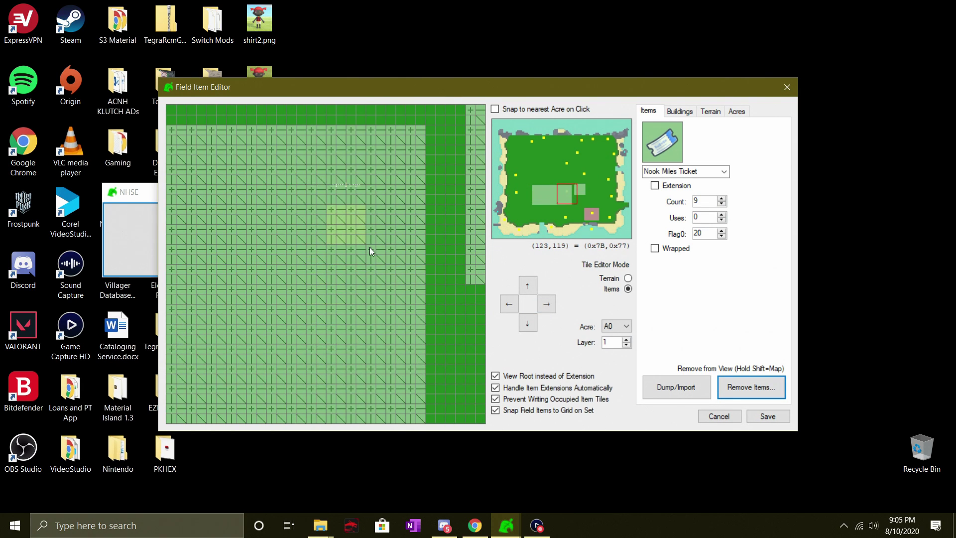
{"action": "left_click", "coordinate": [750, 389]}
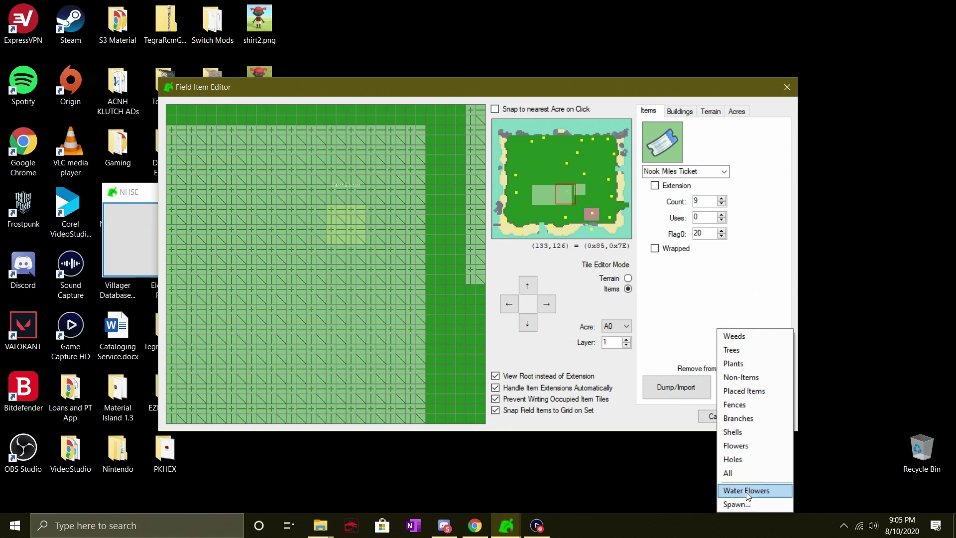
{"action": "left_click", "coordinate": [730, 467]}
{"action": "key", "text": "Return"}
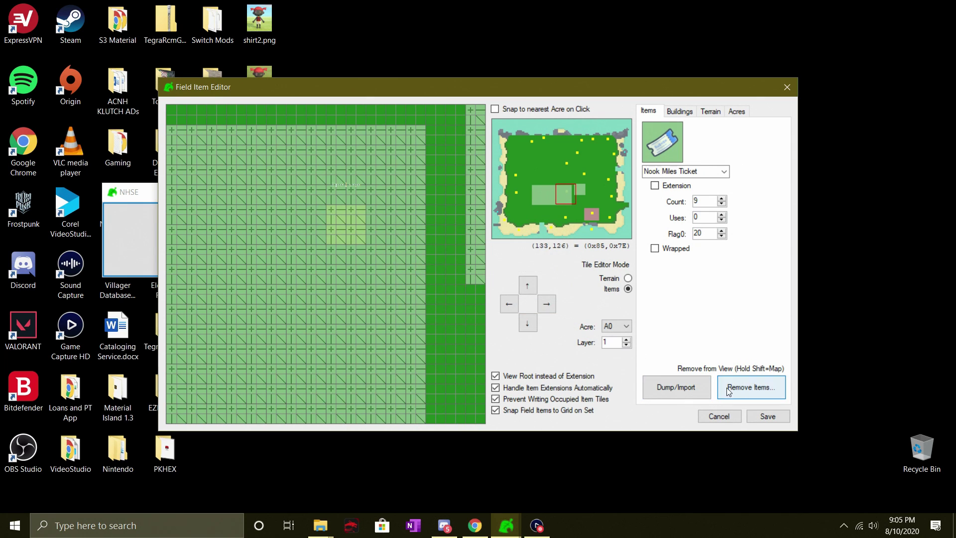
{"action": "left_click", "coordinate": [751, 387]}
{"action": "left_click", "coordinate": [726, 470]}
{"action": "key", "text": "Return"}
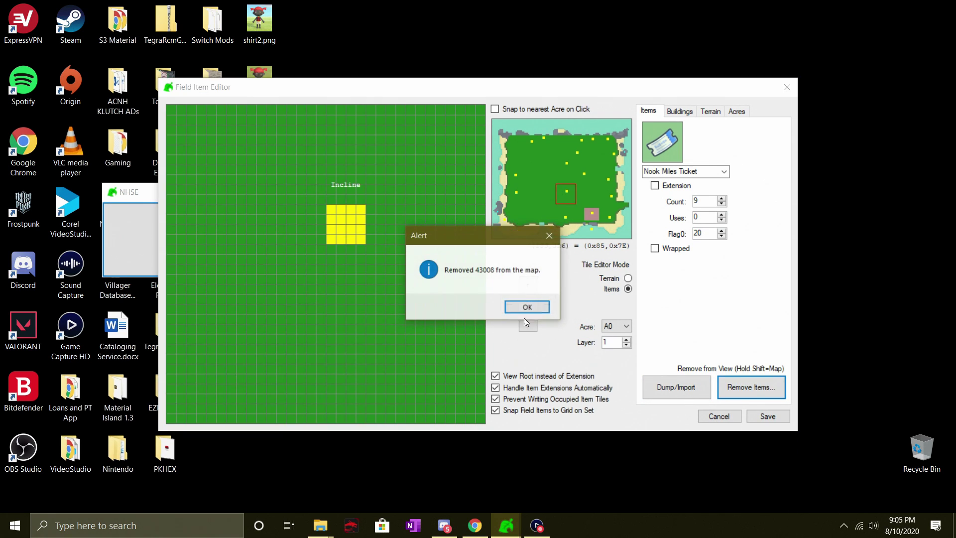
{"action": "left_click", "coordinate": [523, 305]}
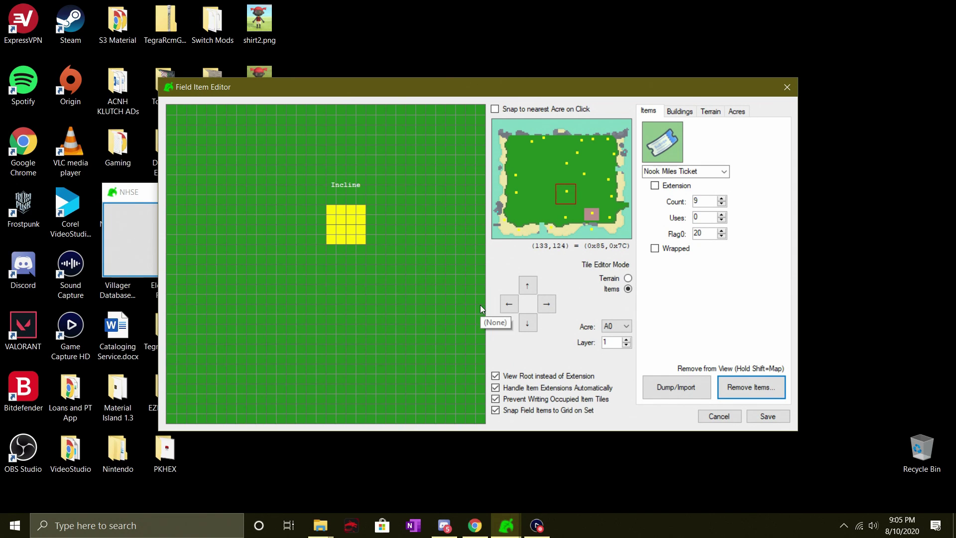
Step: Set the item to a cherry-blossom umbrella DIY recipe with Flag0 0
{"action": "left_click", "coordinate": [702, 172]}
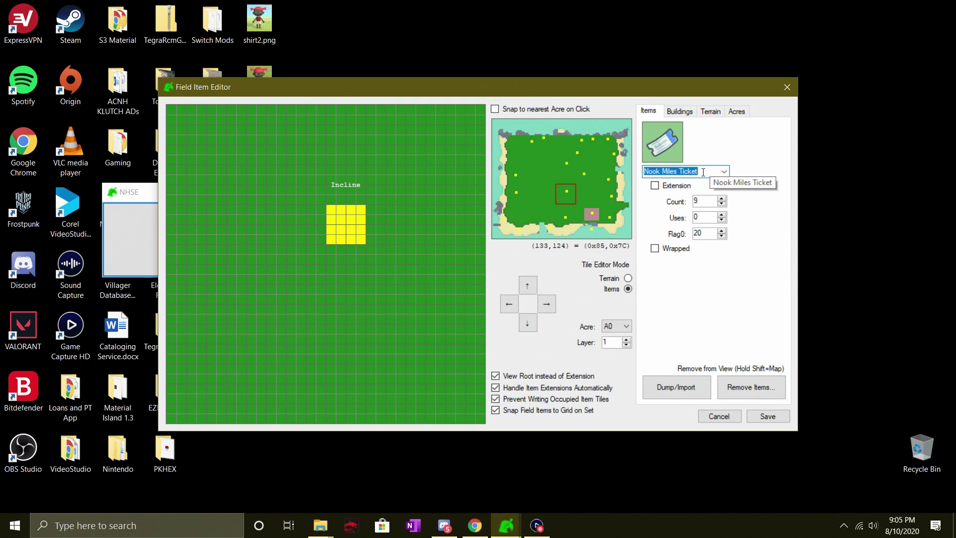
{"action": "type", "text": "diy for Beginners"}
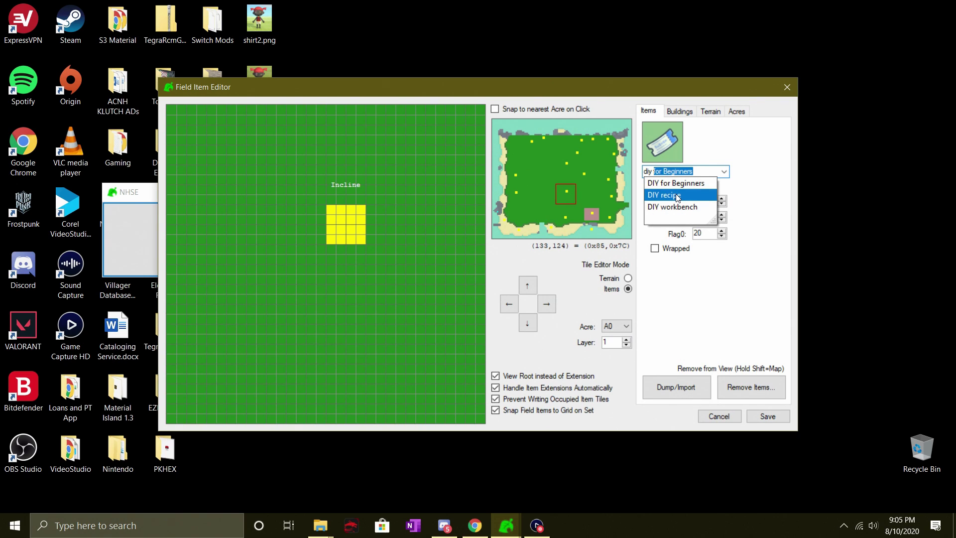
{"action": "left_click", "coordinate": [677, 196]}
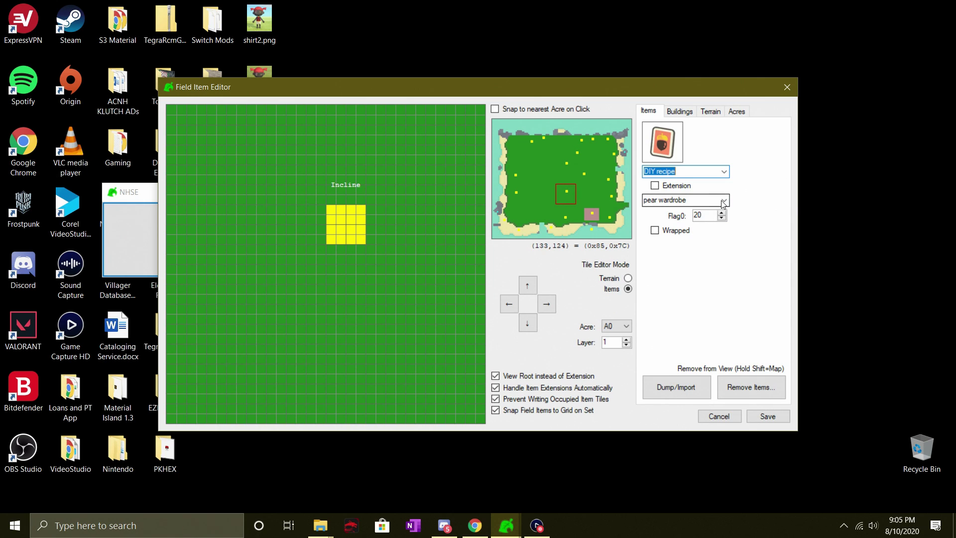
{"action": "left_click", "coordinate": [723, 200]}
{"action": "scroll", "coordinate": [796, 368], "scroll_direction": "down", "scroll_amount": 12}
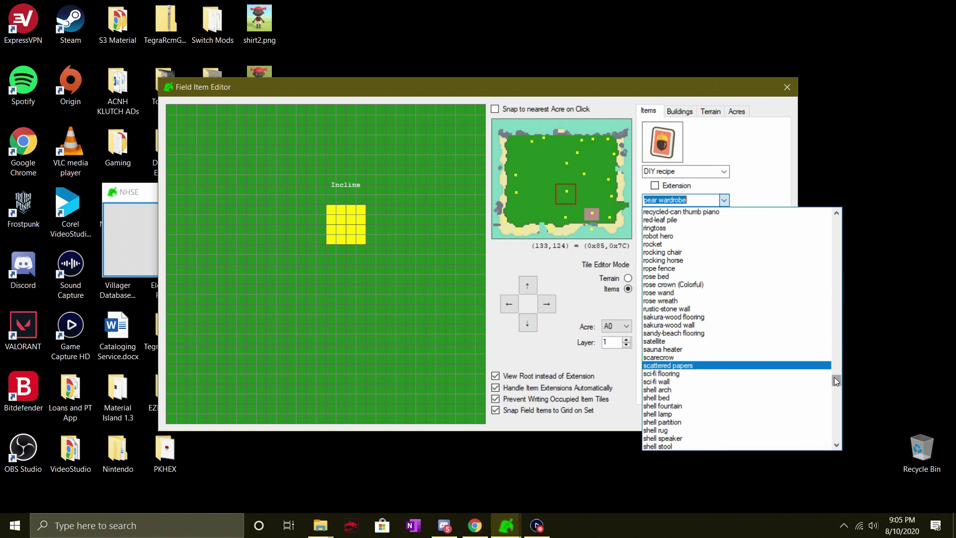
{"action": "left_click_drag", "start_coordinate": [834, 377], "coordinate": [836, 262]}
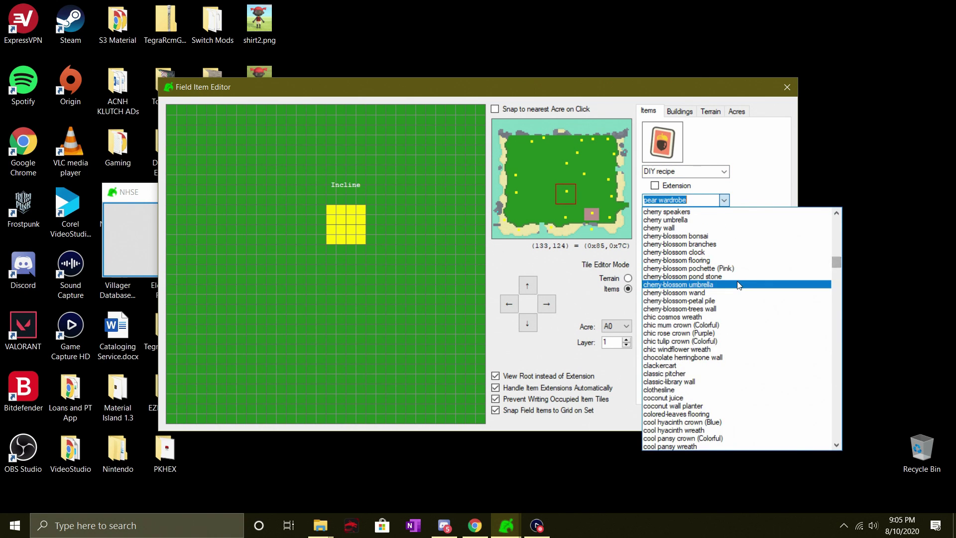
{"action": "left_click", "coordinate": [738, 284]}
{"action": "left_click_drag", "start_coordinate": [704, 215], "coordinate": [695, 216]}
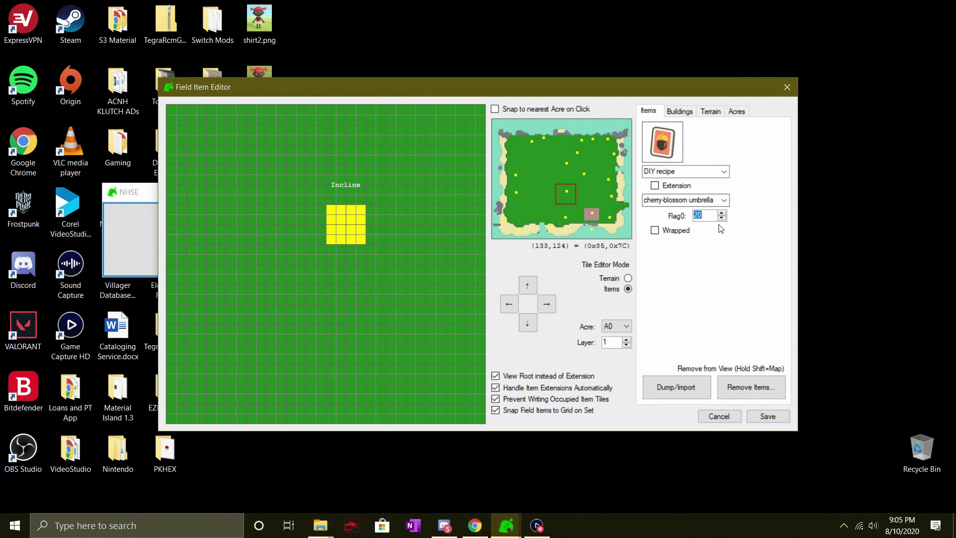
{"action": "type", "text": "0"}
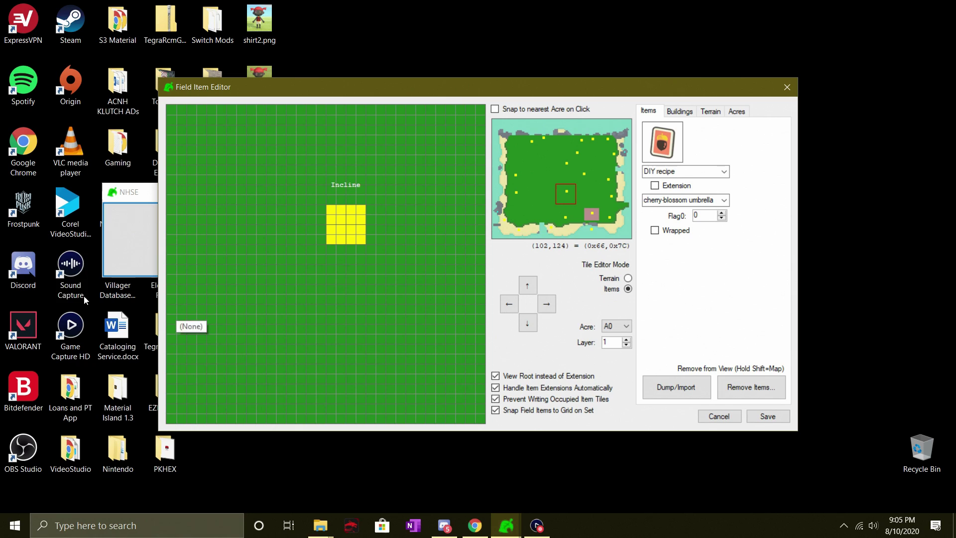
Step: Place a row of cherry-blossom umbrella recipes, switching Flag0 to 20
{"action": "left_click", "coordinate": [234, 293]}
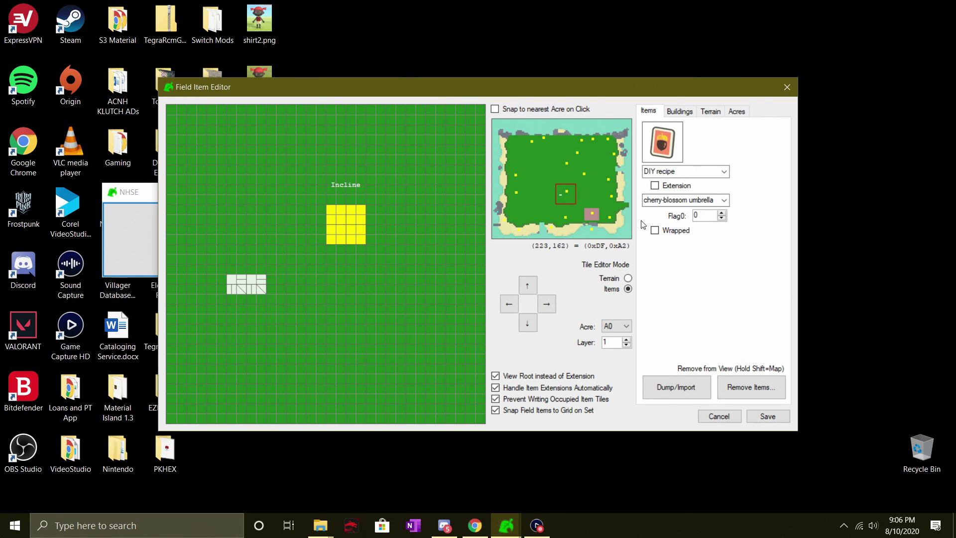
{"action": "key", "text": "BackSpace"}
{"action": "type", "text": "20"}
{"action": "left_click", "coordinate": [274, 282]}
{"action": "left_click", "coordinate": [293, 285]}
{"action": "left_click", "coordinate": [319, 286]}
{"action": "left_click", "coordinate": [338, 291]}
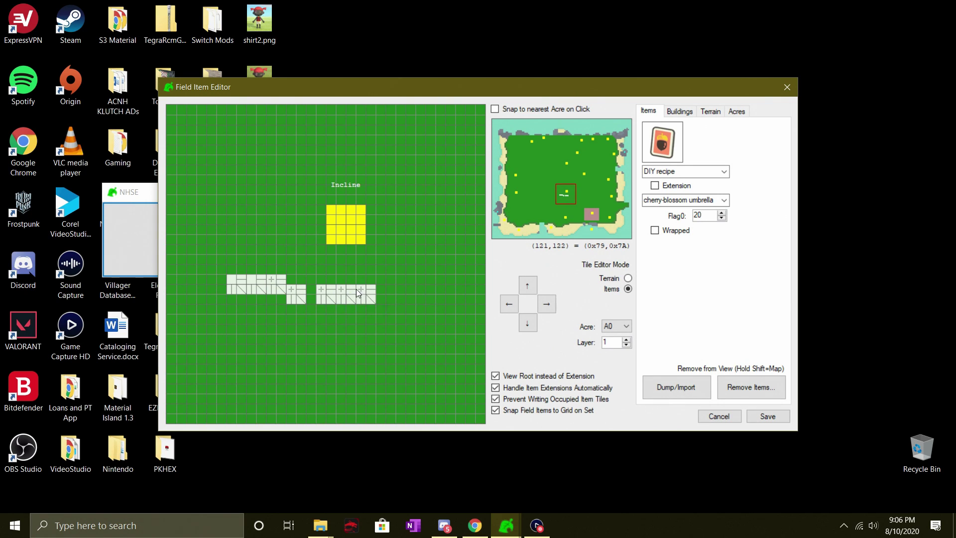
{"action": "left_click", "coordinate": [357, 289]}
{"action": "left_click", "coordinate": [383, 290]}
{"action": "left_click", "coordinate": [712, 174]}
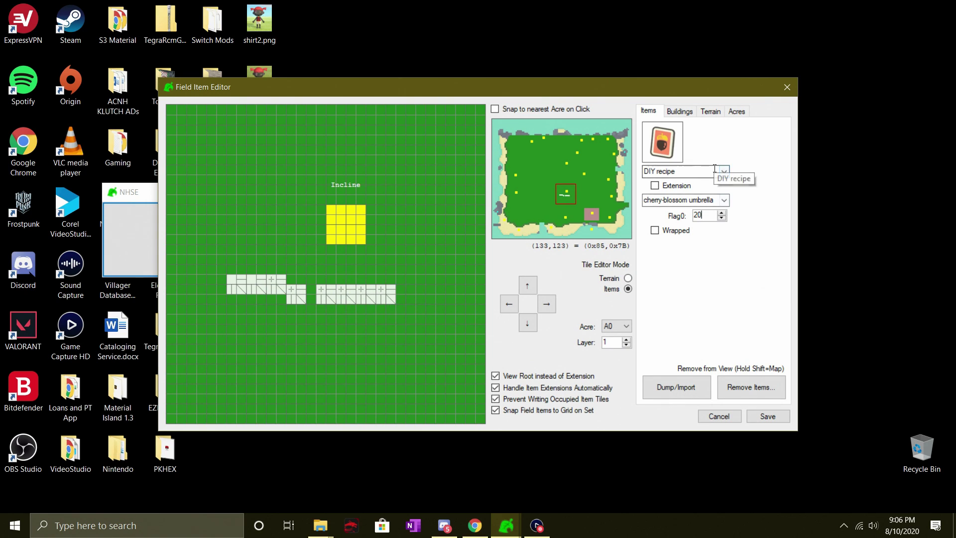
Step: Choose cute bed as the item, clear its Count, and place one bed with Flag0 0
{"action": "type", "text": "cute bed"}
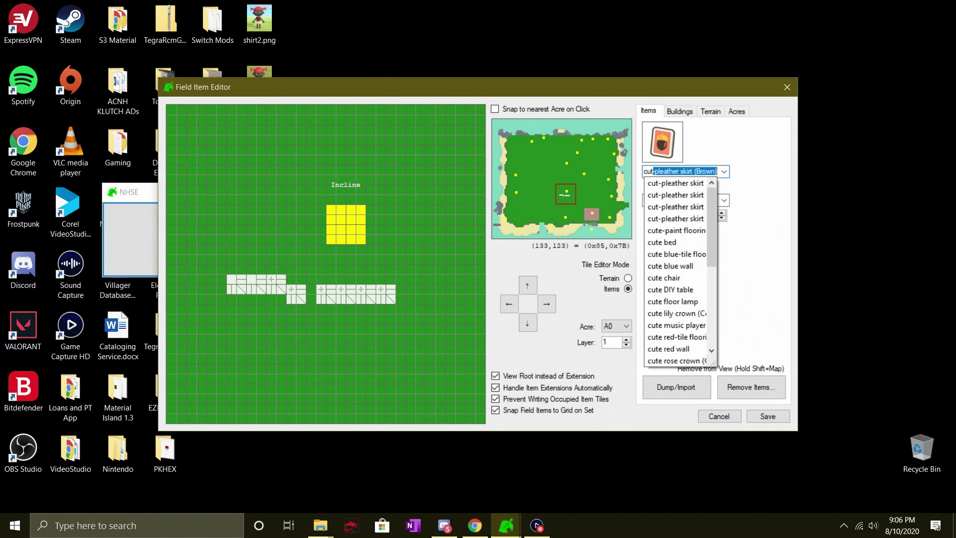
{"action": "key", "text": "Return"}
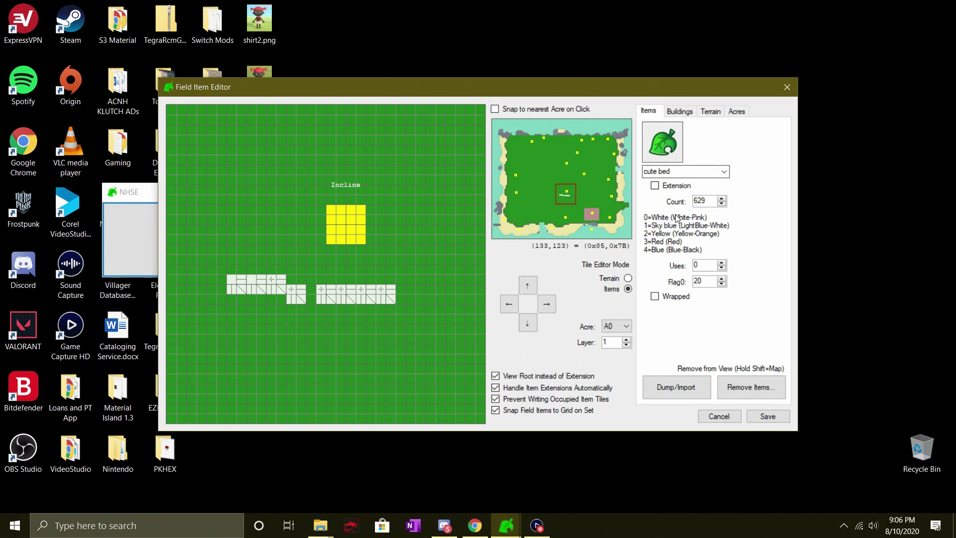
{"action": "key", "text": "Tab"}
{"action": "key", "text": "BackSpace"}
{"action": "double_click", "coordinate": [700, 282]}
{"action": "type", "text": "0"}
{"action": "left_click", "coordinate": [213, 147]}
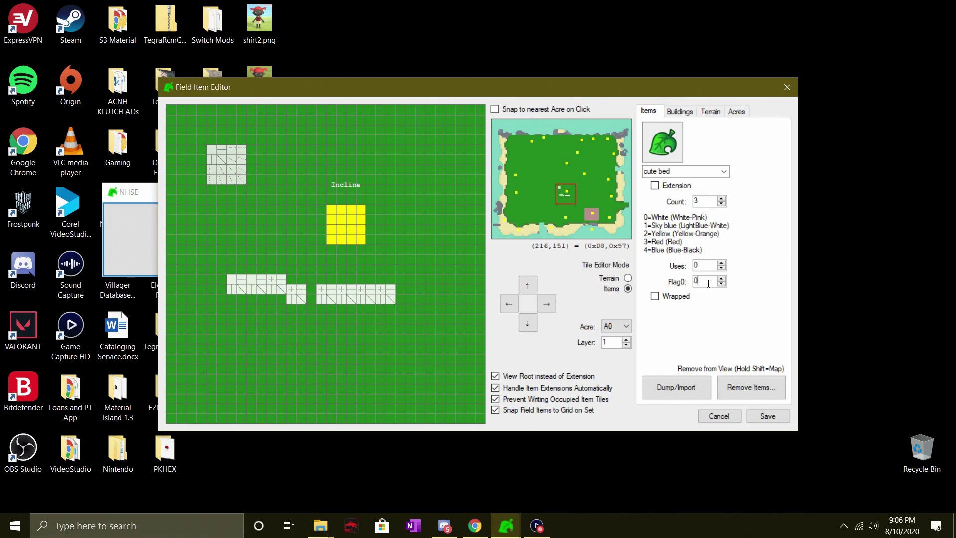
Step: Change Flag0 and place two rows of cute beds above the Incline
{"action": "left_click", "coordinate": [684, 284]}
{"action": "type", "text": "29"}
{"action": "left_click", "coordinate": [272, 151]}
{"action": "left_click", "coordinate": [314, 151]}
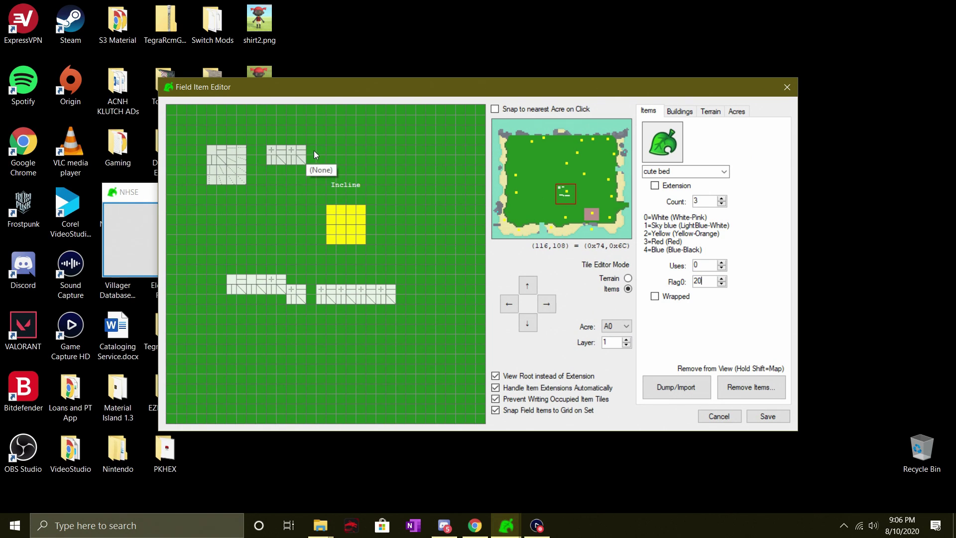
{"action": "left_click", "coordinate": [332, 150]}
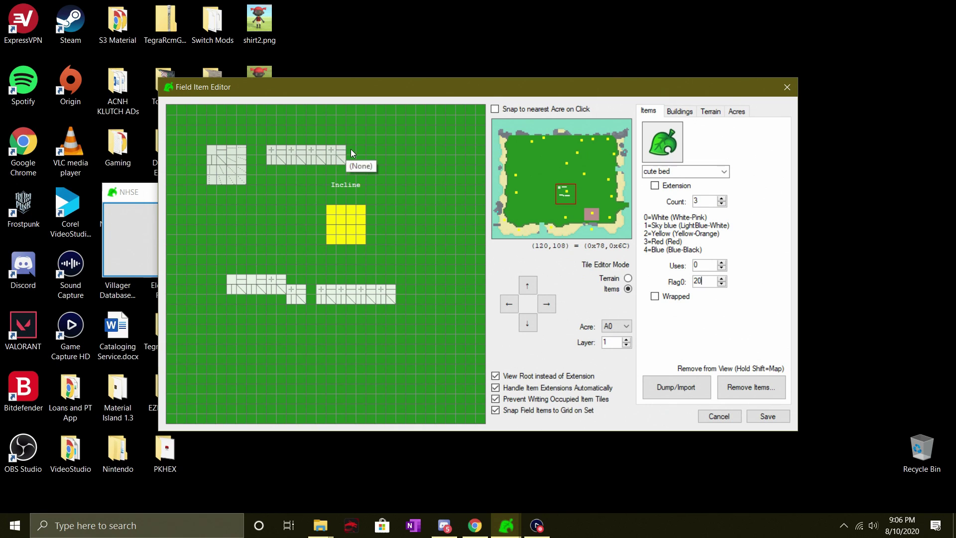
{"action": "left_click", "coordinate": [350, 149]}
{"action": "left_click", "coordinate": [274, 170]}
{"action": "left_click", "coordinate": [292, 172]}
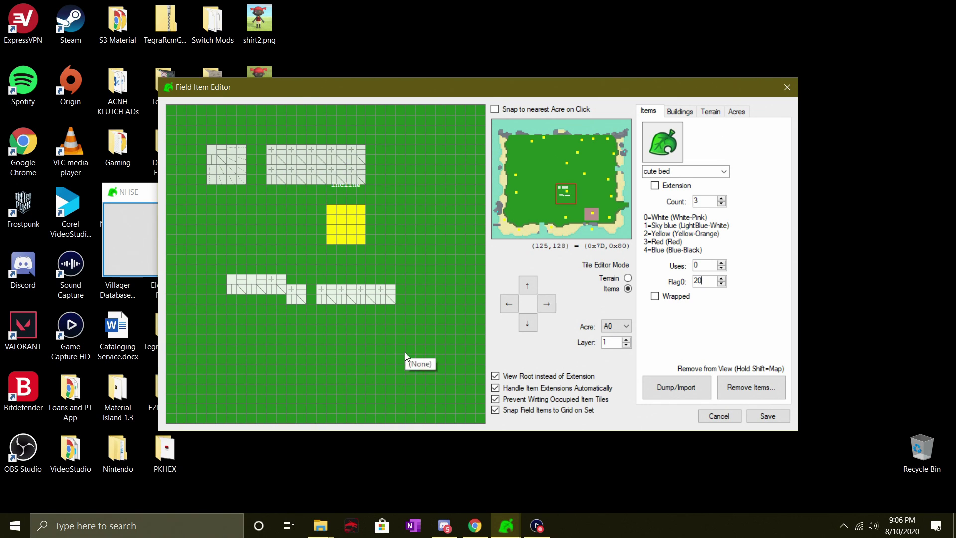
{"action": "key", "text": "Down"}
{"action": "key", "text": "Right"}
{"action": "key", "text": "Down"}
{"action": "key", "text": "Up"}
{"action": "key", "text": "Up"}
{"action": "key", "text": "Up"}
{"action": "key", "text": "Up"}
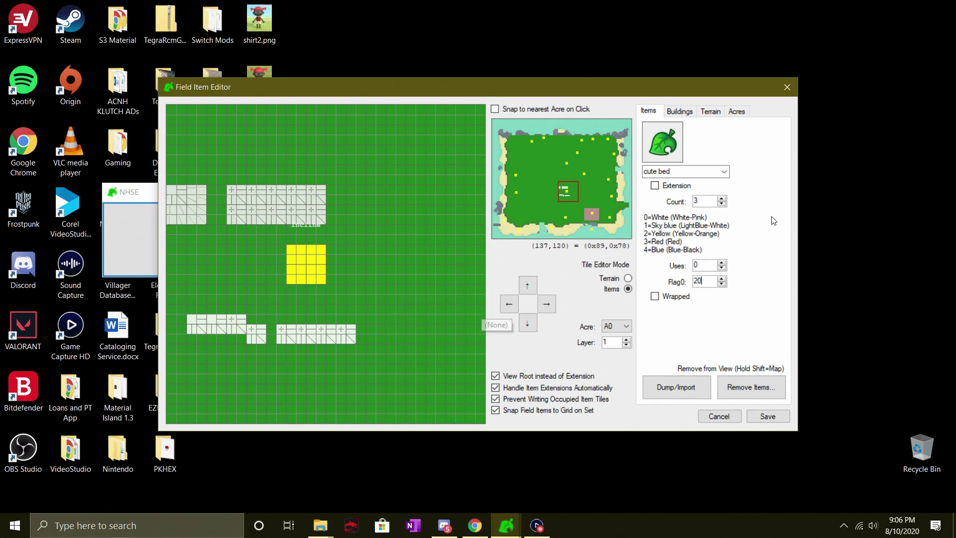
{"action": "double_click", "coordinate": [696, 201]}
Step: Set Count to 7 and place another cute bed right of the top rows
{"action": "key", "text": "BackSpace"}
{"action": "type", "text": "7"}
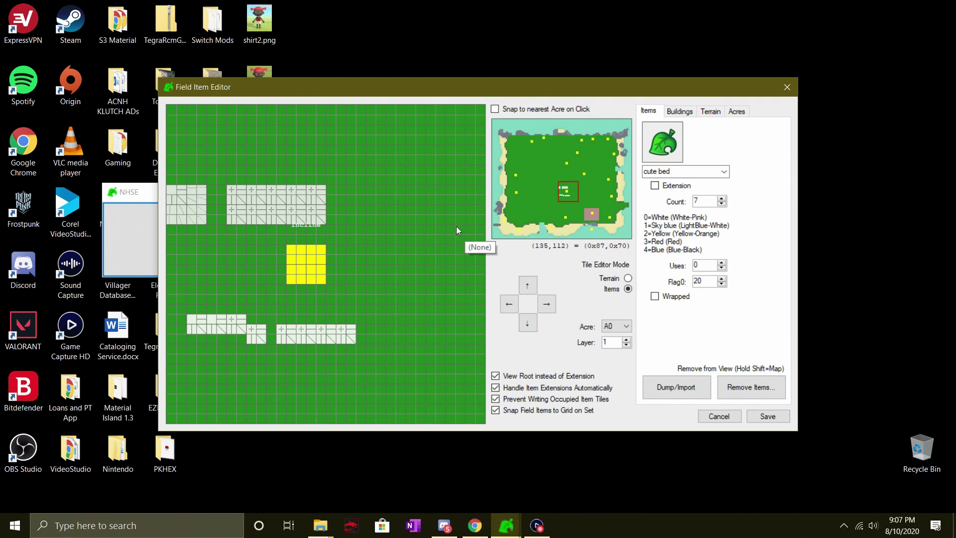
{"action": "left_click", "coordinate": [392, 190]}
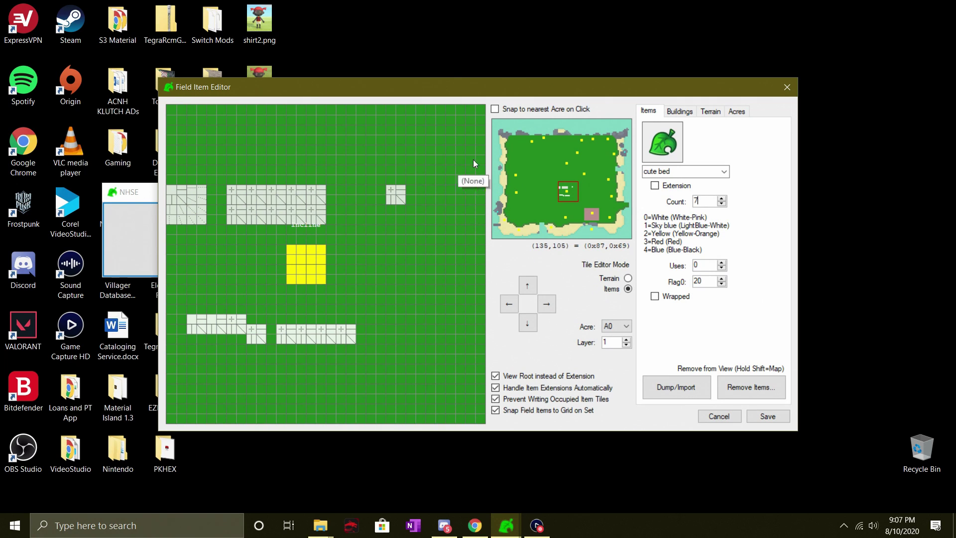
Step: Switch the item to rattan armchair, replacing the briefly chosen robot hero
{"action": "left_click", "coordinate": [667, 170]}
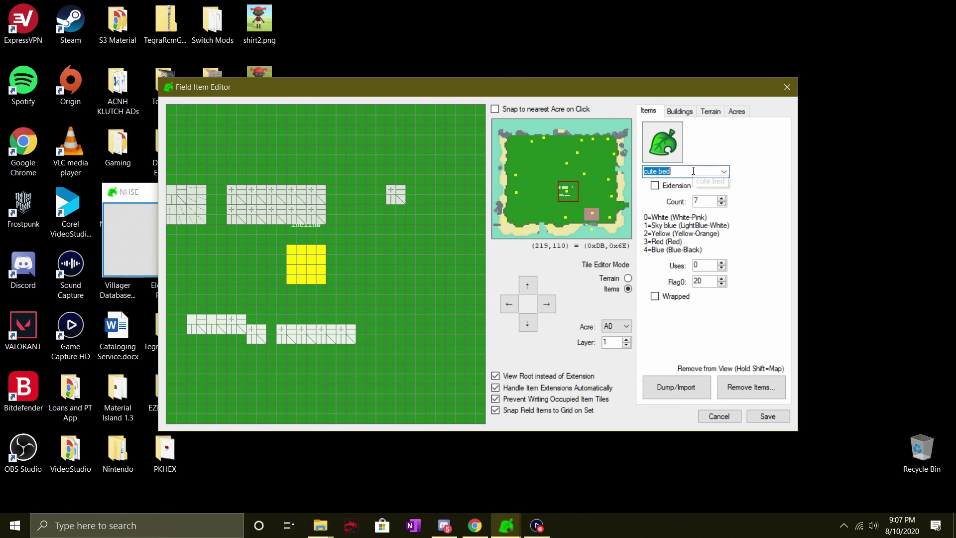
{"action": "type", "text": "robot hero"}
{"action": "key", "text": "Tab"}
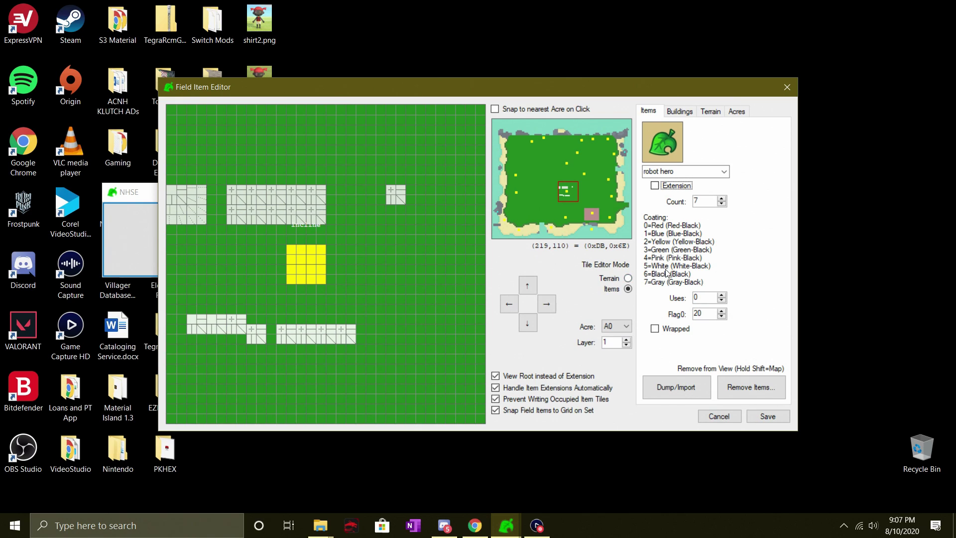
{"action": "left_click", "coordinate": [696, 171]}
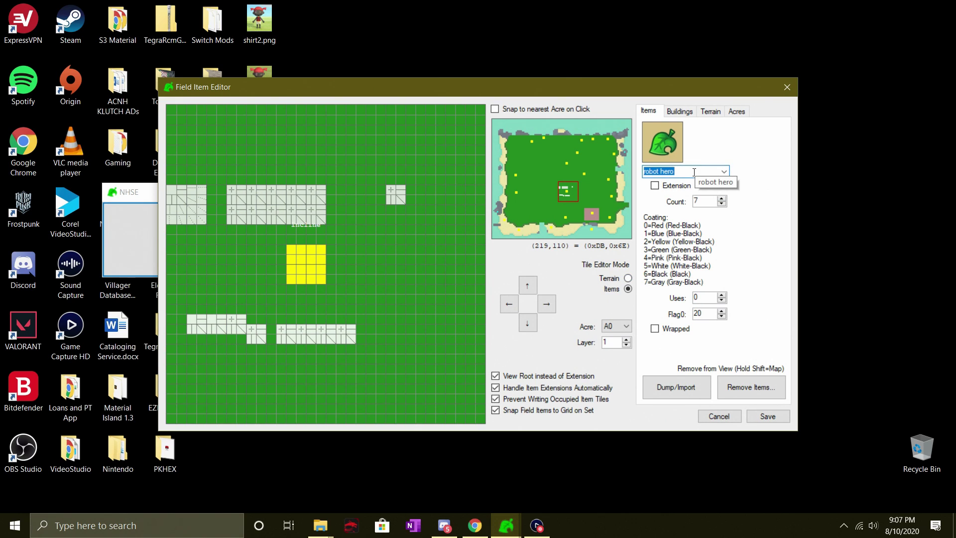
{"action": "key", "text": "BackSpace"}
{"action": "left_click", "coordinate": [694, 172]}
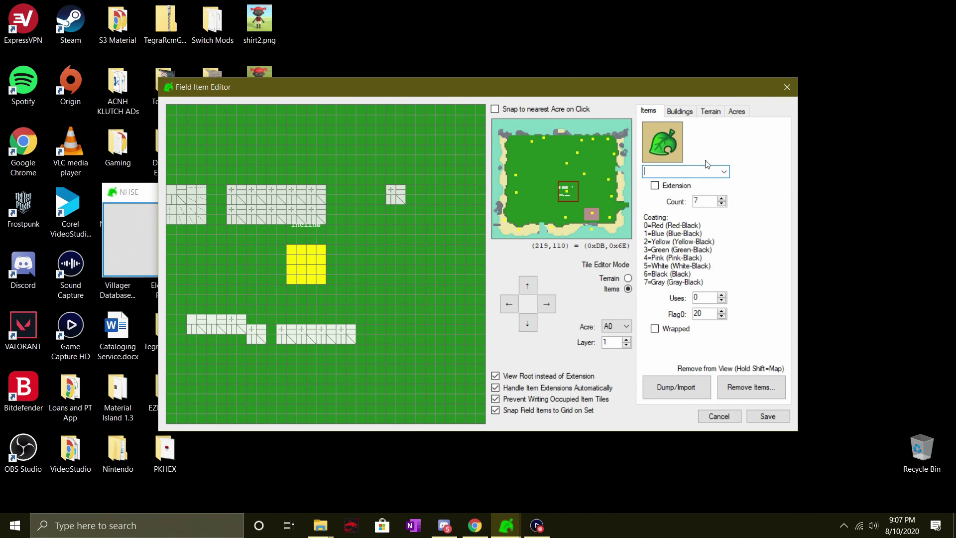
{"action": "type", "text": "rattan armchair"}
{"action": "key", "text": "Tab"}
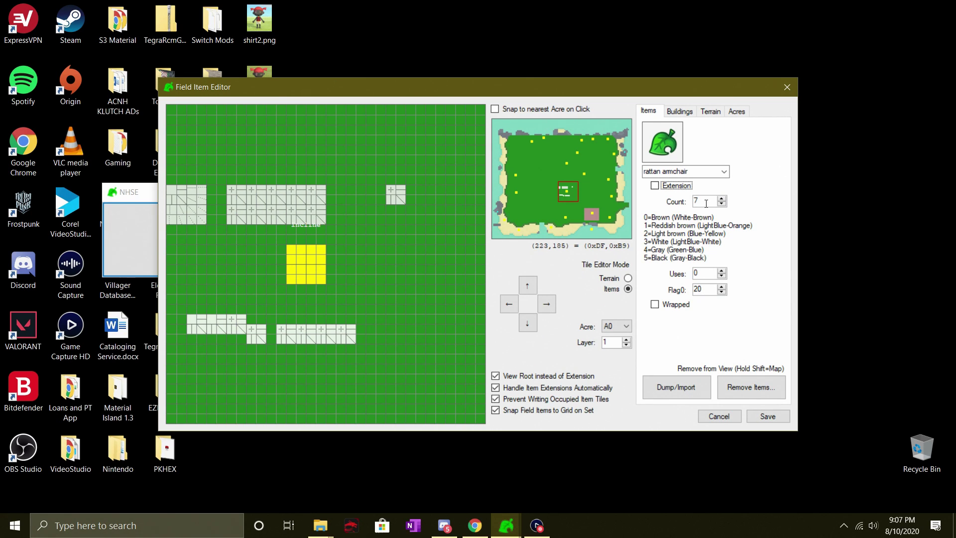
Step: Place three rattan armchairs in a vertical column on the grid's right side
{"action": "left_click", "coordinate": [429, 209]}
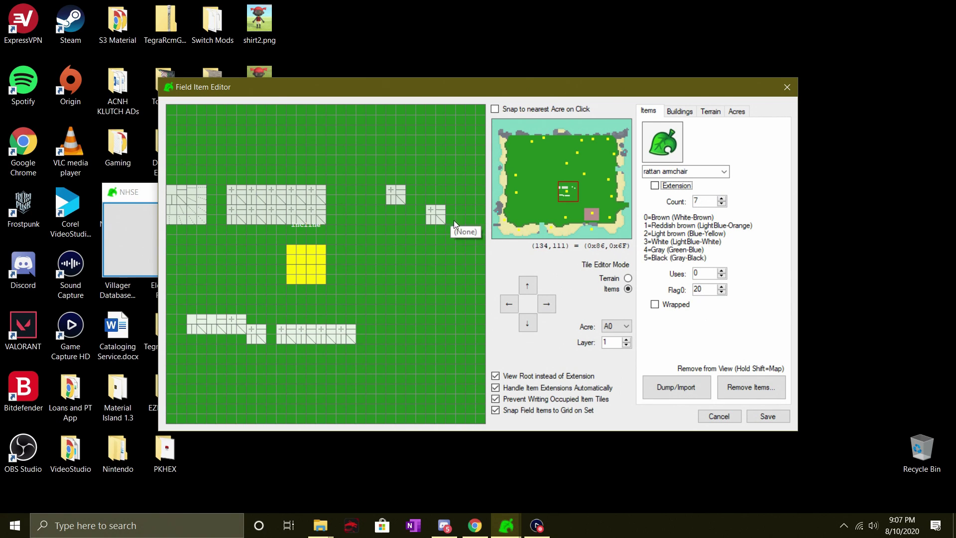
{"action": "left_click", "coordinate": [428, 227]}
{"action": "left_click", "coordinate": [428, 249]}
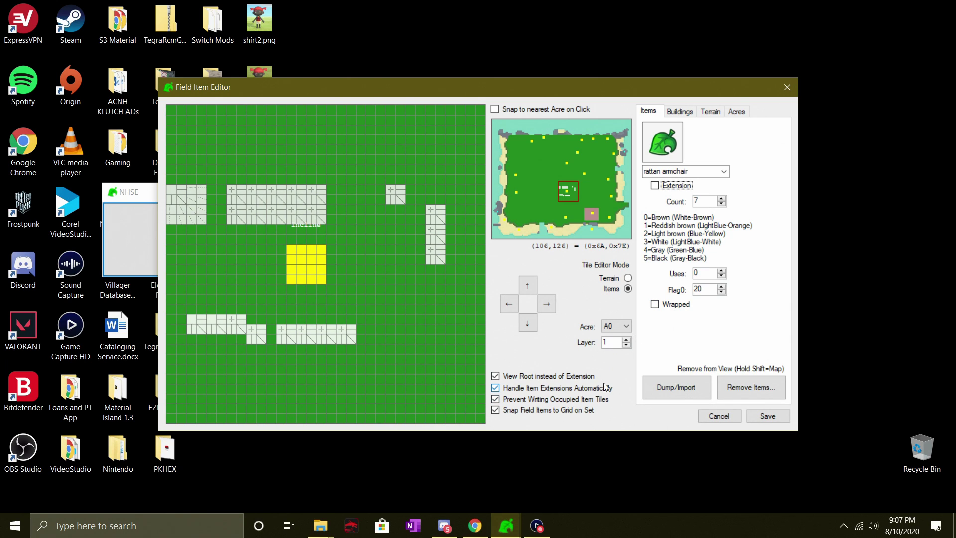
Step: Mark the armchair as wrapped in Navy wrapping paper
{"action": "left_click", "coordinate": [662, 306]}
{"action": "left_click", "coordinate": [704, 319]}
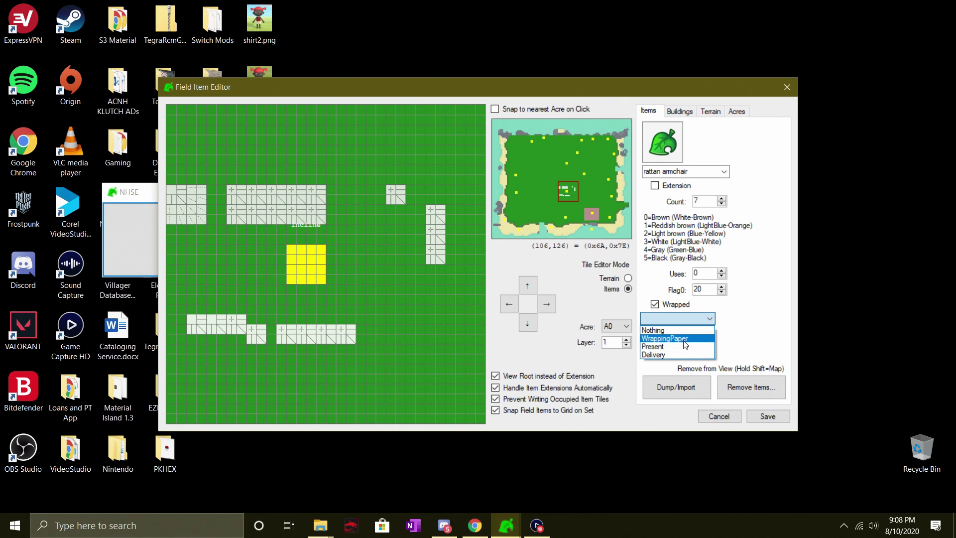
{"action": "left_click", "coordinate": [685, 338]}
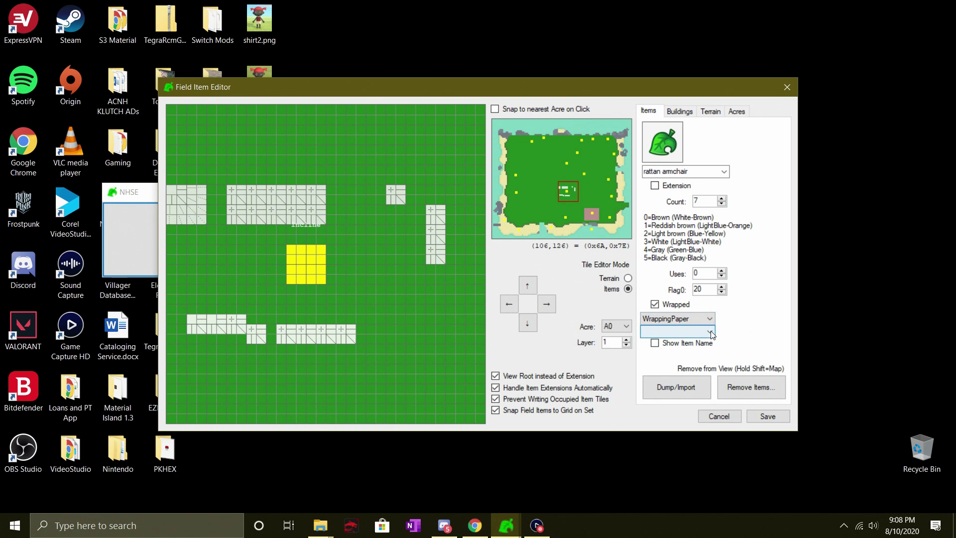
{"action": "left_click", "coordinate": [709, 330]}
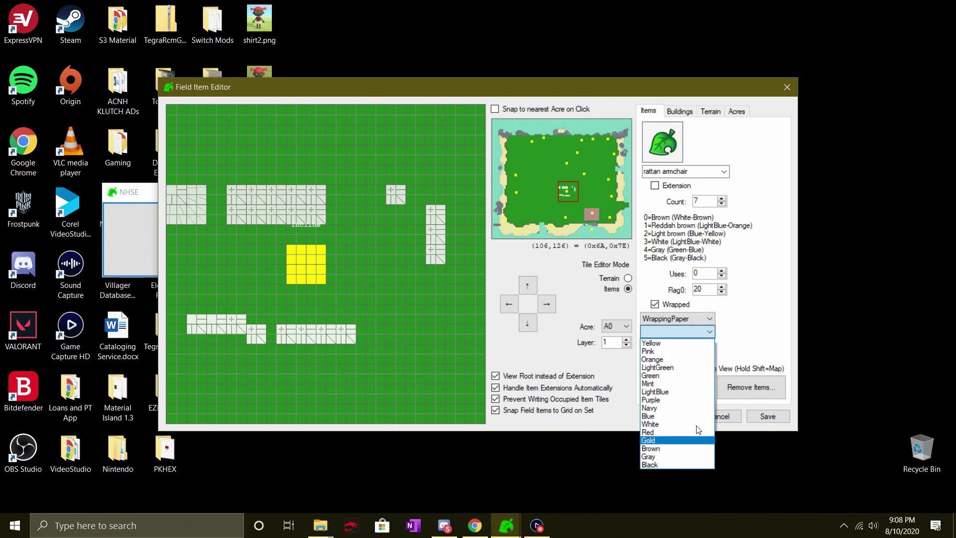
{"action": "left_click", "coordinate": [663, 409]}
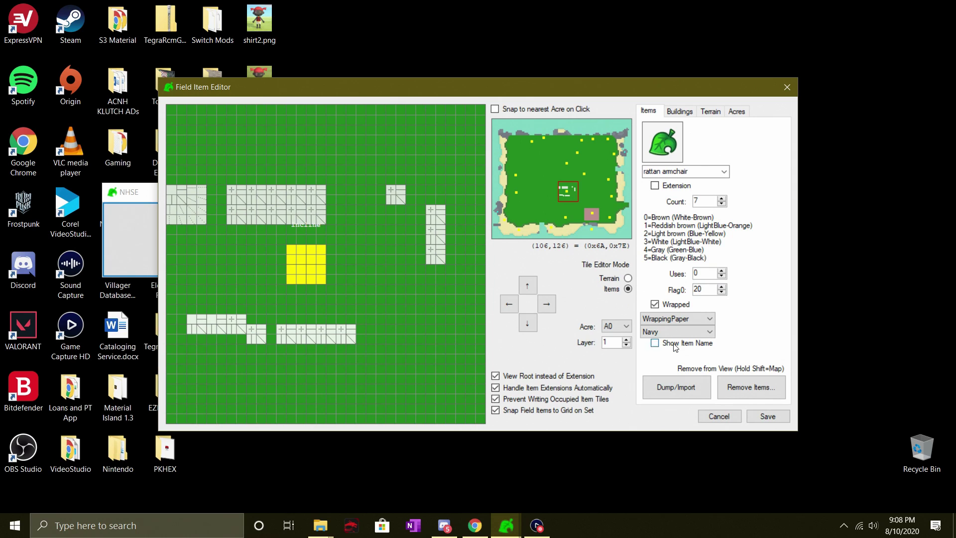
Step: Place a block of ten wrapped rattan armchairs in the lower right of the grid
{"action": "left_click", "coordinate": [409, 308]}
{"action": "left_click", "coordinate": [413, 331]}
{"action": "left_click", "coordinate": [426, 330]}
{"action": "left_click", "coordinate": [427, 306]}
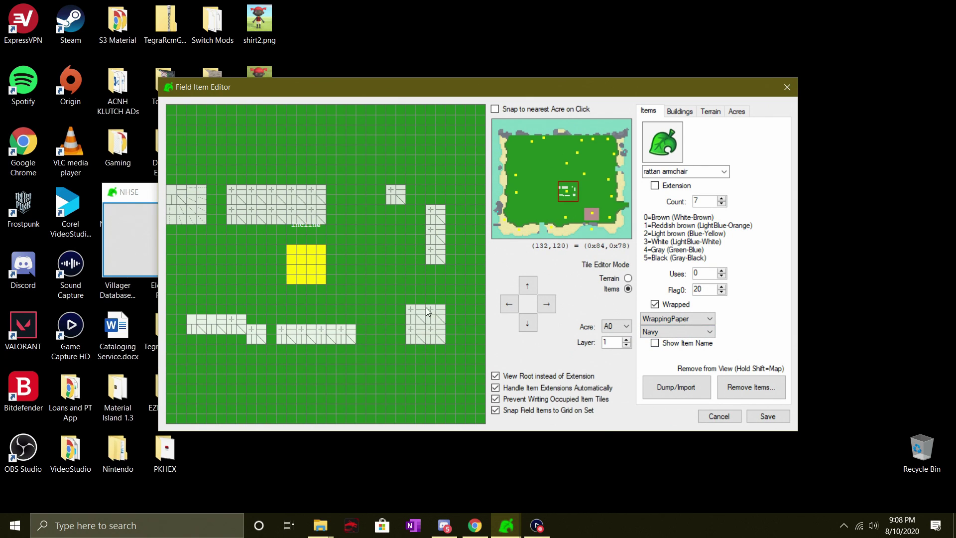
{"action": "left_click", "coordinate": [413, 349]}
{"action": "left_click", "coordinate": [435, 344]}
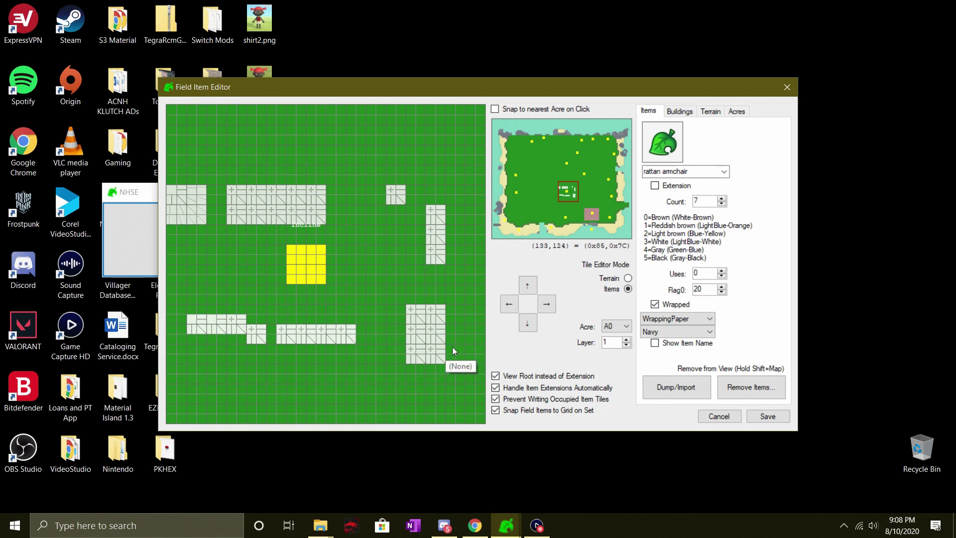
{"action": "left_click", "coordinate": [452, 347]}
{"action": "left_click", "coordinate": [447, 330]}
{"action": "left_click", "coordinate": [453, 307]}
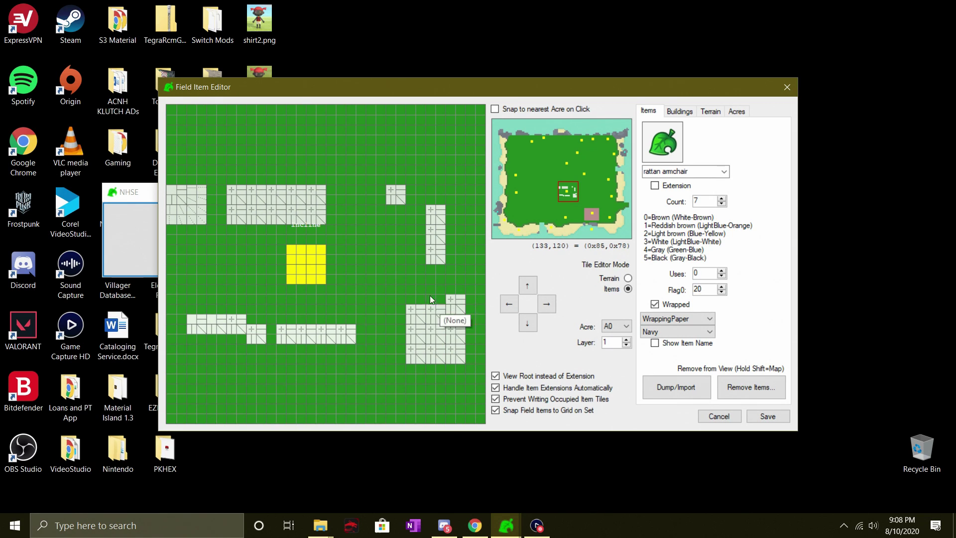
{"action": "left_click", "coordinate": [417, 277]}
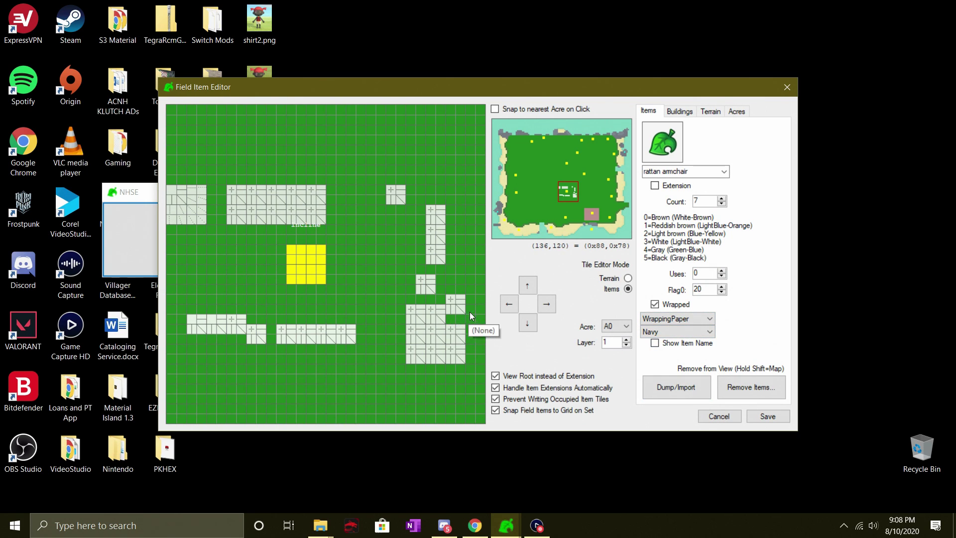
{"action": "left_click", "coordinate": [744, 390]}
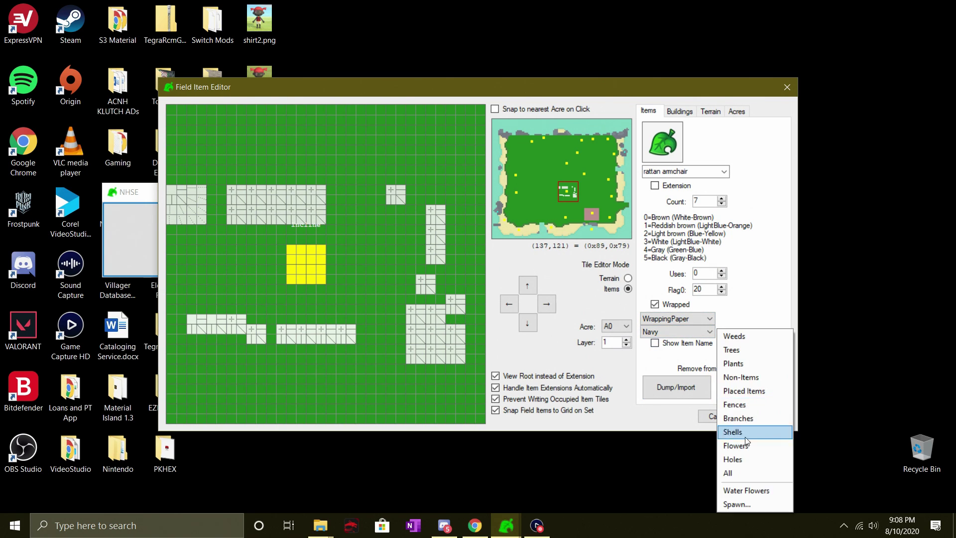
Step: Clear every item from the field and acknowledge the removal summary
{"action": "left_click", "coordinate": [755, 473]}
{"action": "left_click", "coordinate": [496, 312]}
{"action": "left_click", "coordinate": [526, 307]}
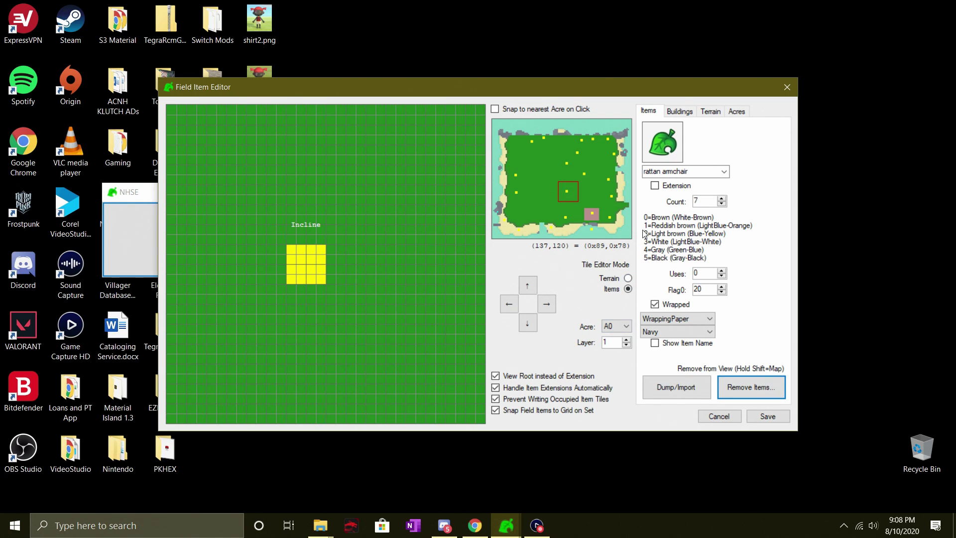
{"action": "left_click_drag", "start_coordinate": [387, 258], "coordinate": [476, 219]}
{"action": "left_click", "coordinate": [667, 171]}
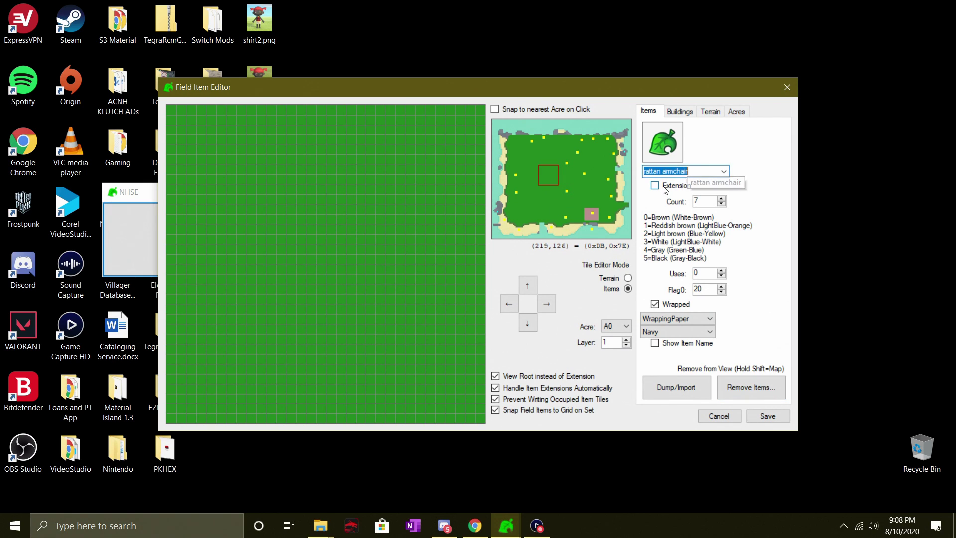
Step: Load imperial fence as the item to place with count 49
{"action": "right_click", "coordinate": [416, 269]}
{"action": "left_click", "coordinate": [452, 274]}
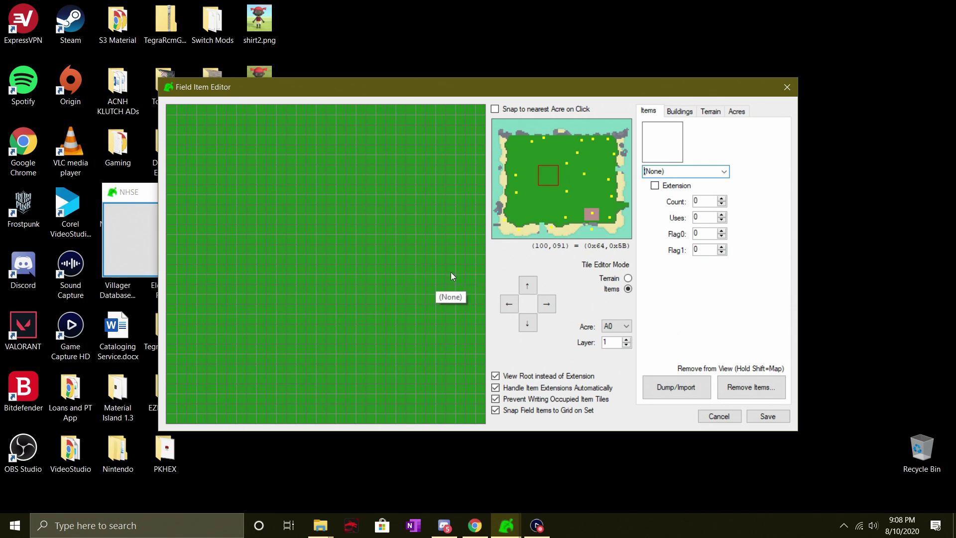
{"action": "key", "text": "ctrl+a"}
{"action": "key", "text": "BackSpace"}
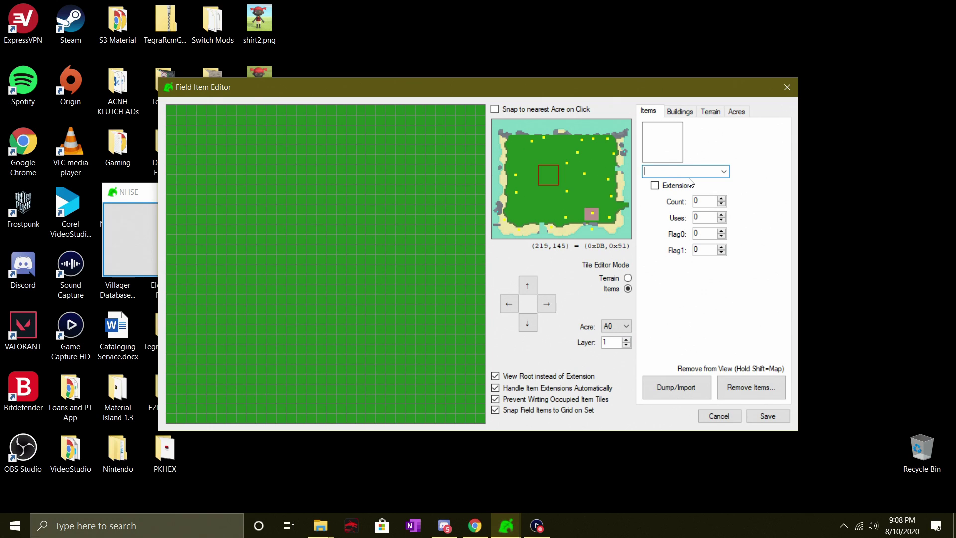
{"action": "type", "text": "imperial fence"}
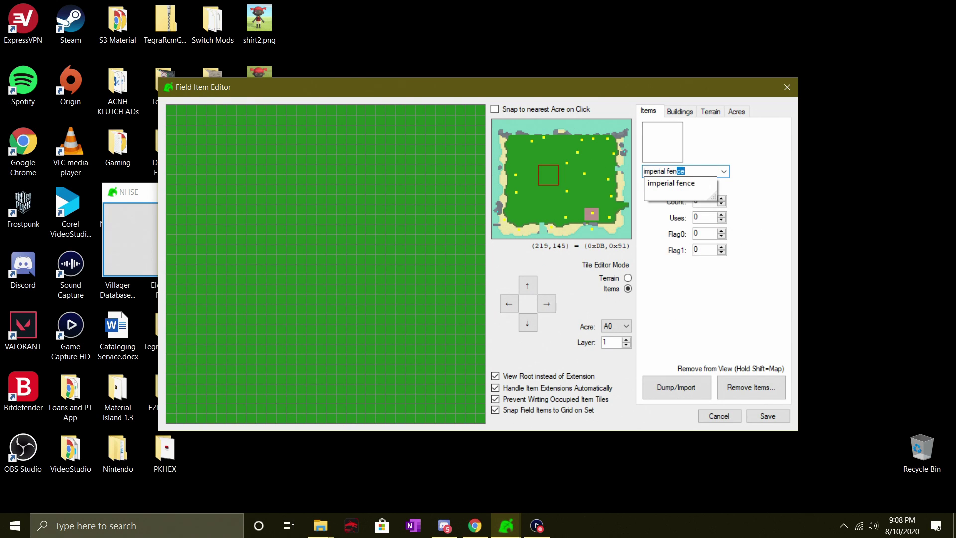
{"action": "key", "text": "Return"}
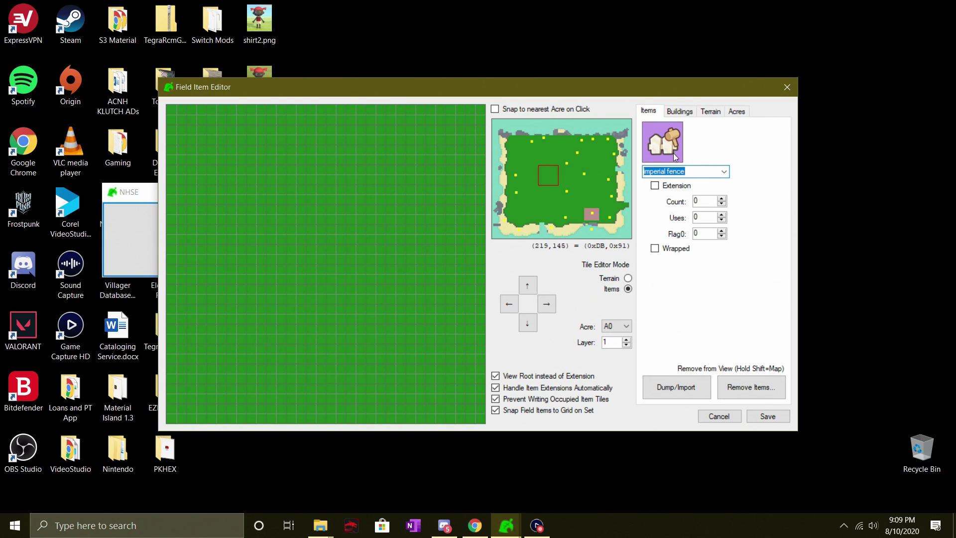
{"action": "left_click", "coordinate": [713, 205]}
{"action": "type", "text": "49"}
{"action": "type", "text": "20"}
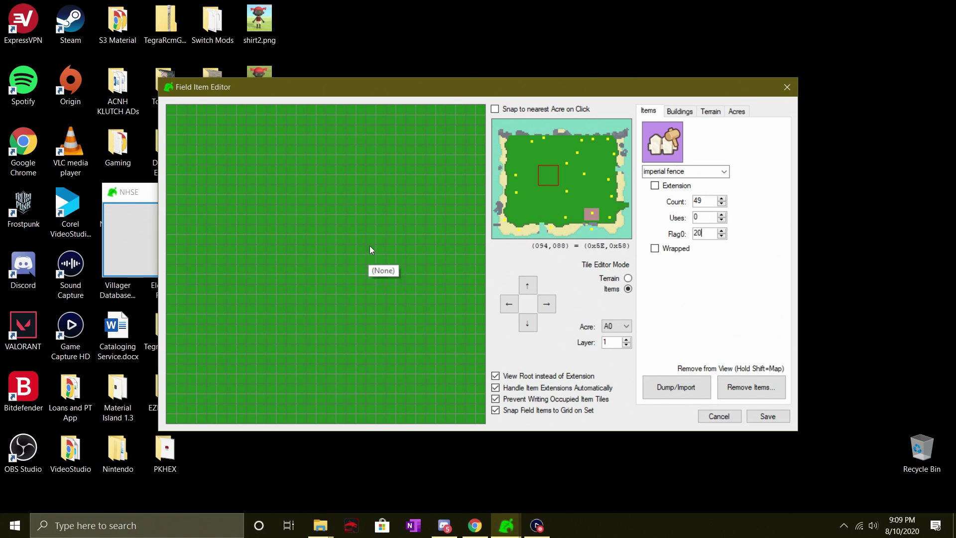
Step: Lay a short upper row and a longer lower row of imperial fence, with Flag0 set to 0
{"action": "left_click", "coordinate": [307, 249]}
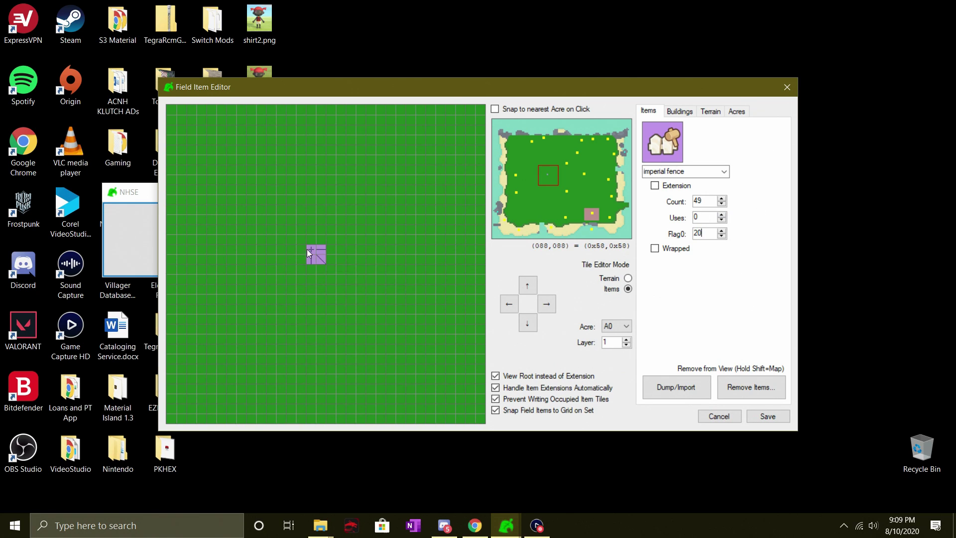
{"action": "left_click", "coordinate": [349, 252]}
{"action": "double_click", "coordinate": [698, 233]}
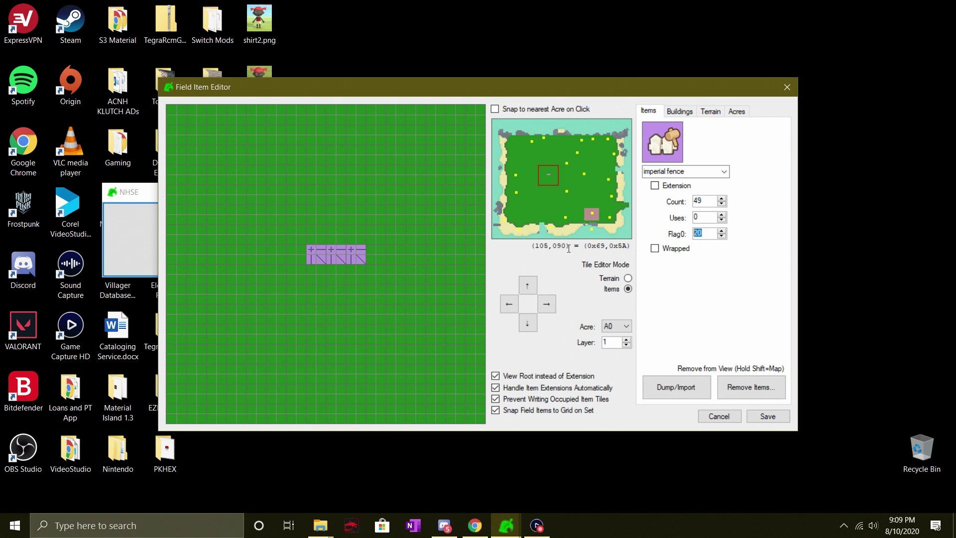
{"action": "type", "text": "0"}
{"action": "left_click", "coordinate": [348, 349]}
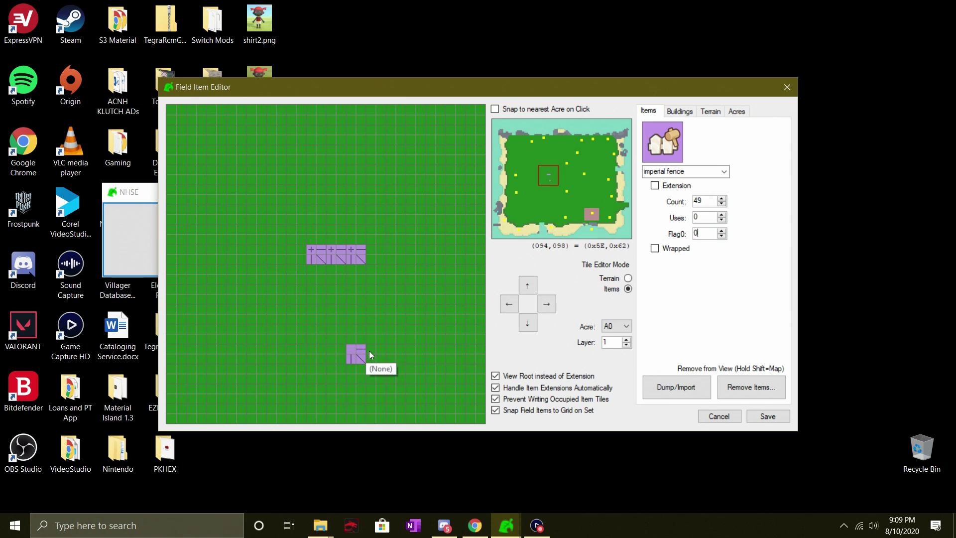
{"action": "left_click", "coordinate": [369, 351]}
{"action": "left_click", "coordinate": [396, 349]}
{"action": "left_click", "coordinate": [416, 347]}
{"action": "left_click", "coordinate": [431, 348]}
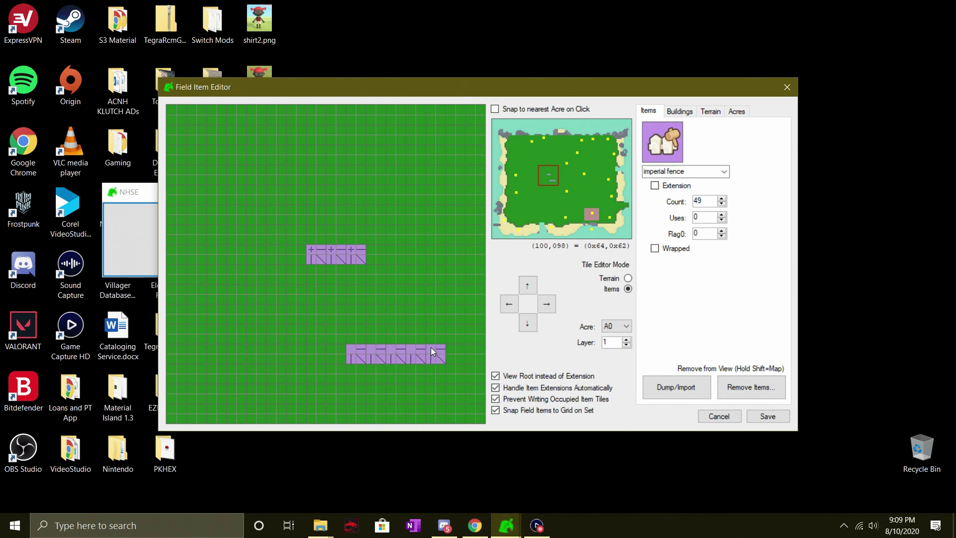
{"action": "left_click", "coordinate": [328, 347]}
{"action": "left_click", "coordinate": [310, 348]}
{"action": "left_click", "coordinate": [290, 349]}
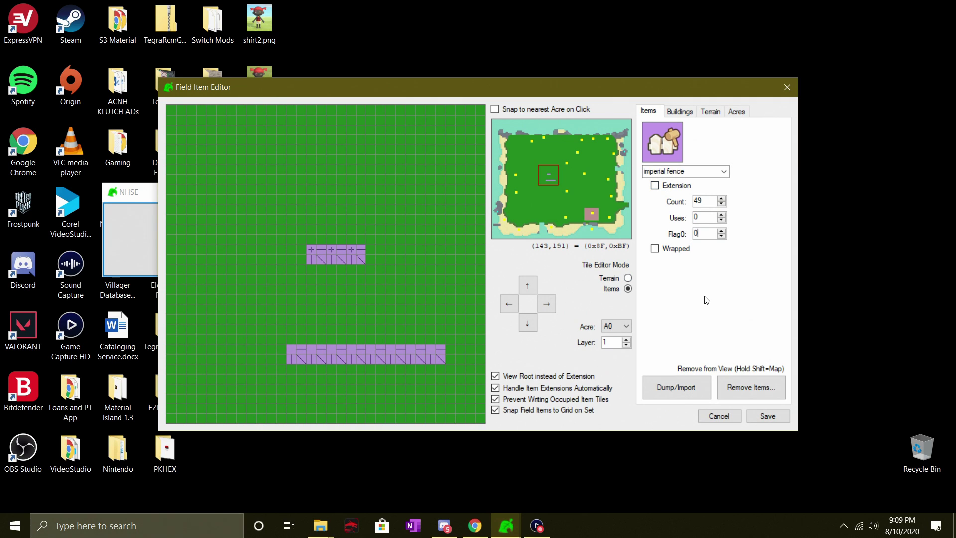
{"action": "left_click", "coordinate": [709, 171]}
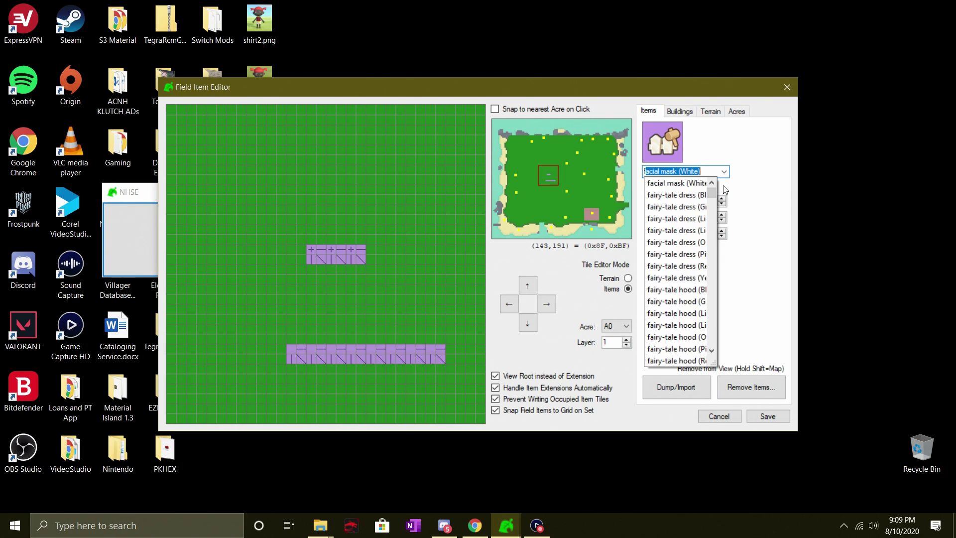
Step: Select FenceIkegaki, place its first tile, and set Flag1 to 1 and Count to 0
{"action": "key", "text": "BackSpace"}
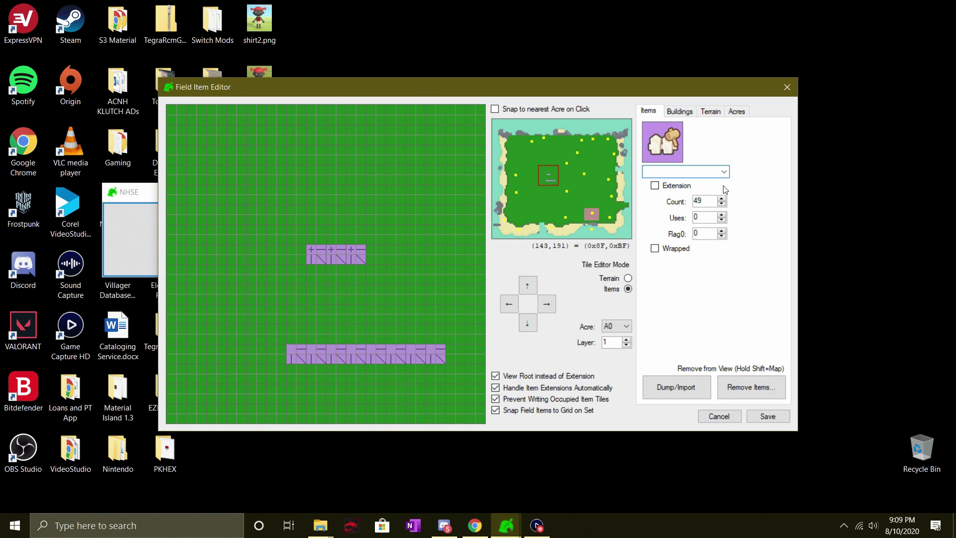
{"action": "type", "text": "fenceBamboo"}
{"action": "left_click", "coordinate": [724, 171]}
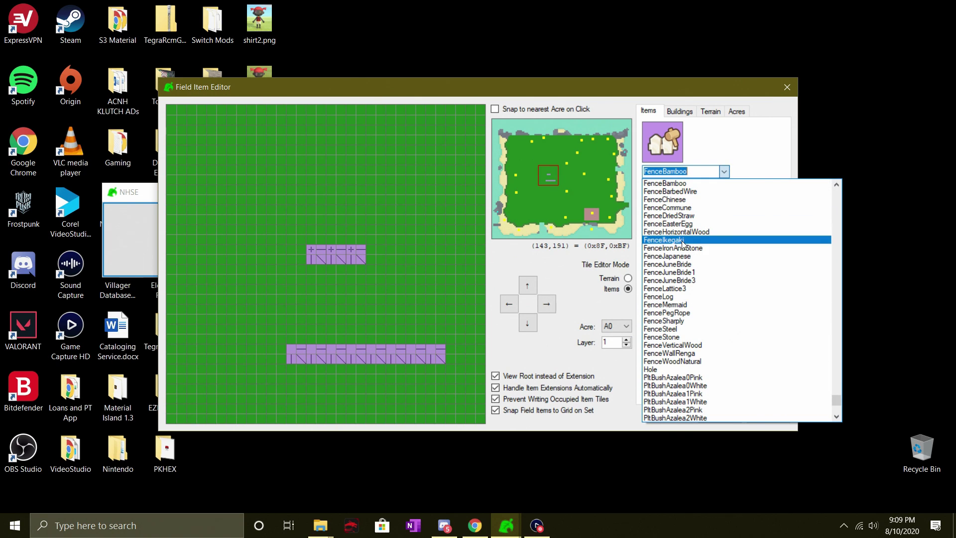
{"action": "left_click", "coordinate": [682, 240]}
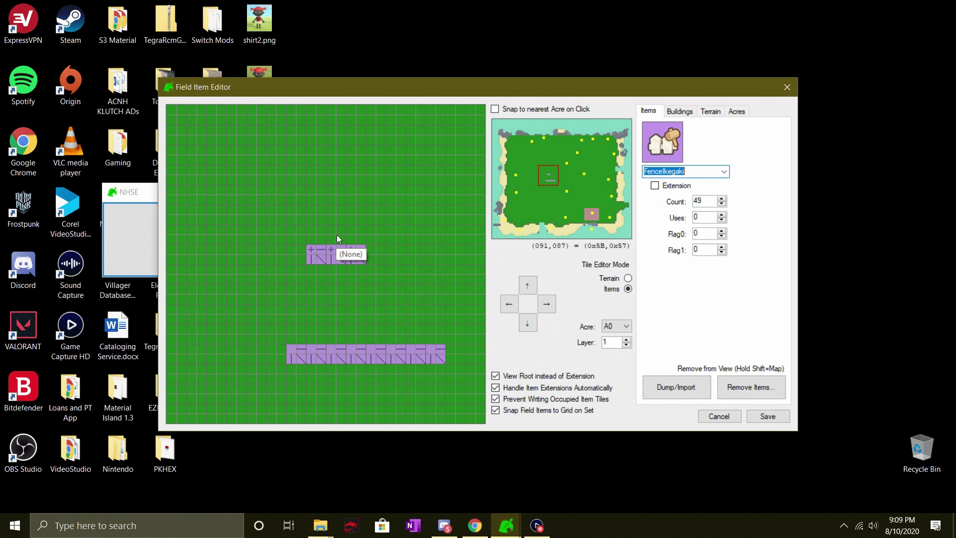
{"action": "left_click", "coordinate": [239, 174]}
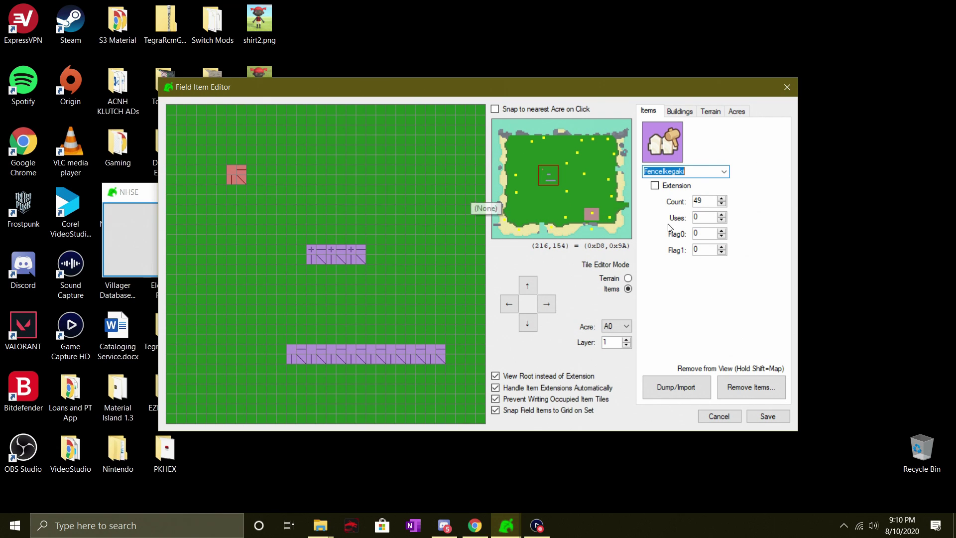
{"action": "double_click", "coordinate": [705, 250]}
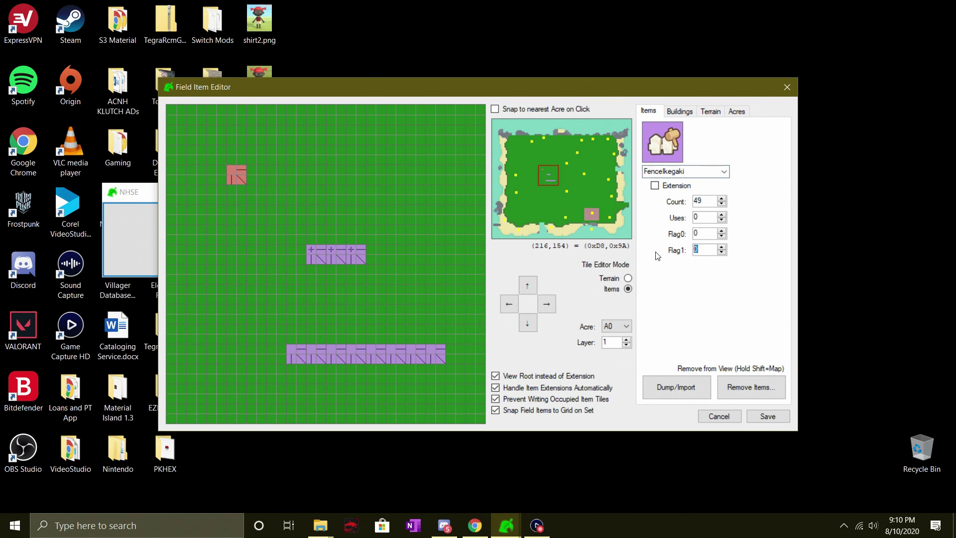
{"action": "type", "text": "1"}
{"action": "double_click", "coordinate": [706, 199]}
Step: Extend the FenceIkegaki row rightward across the upper field
{"action": "left_click", "coordinate": [265, 172]}
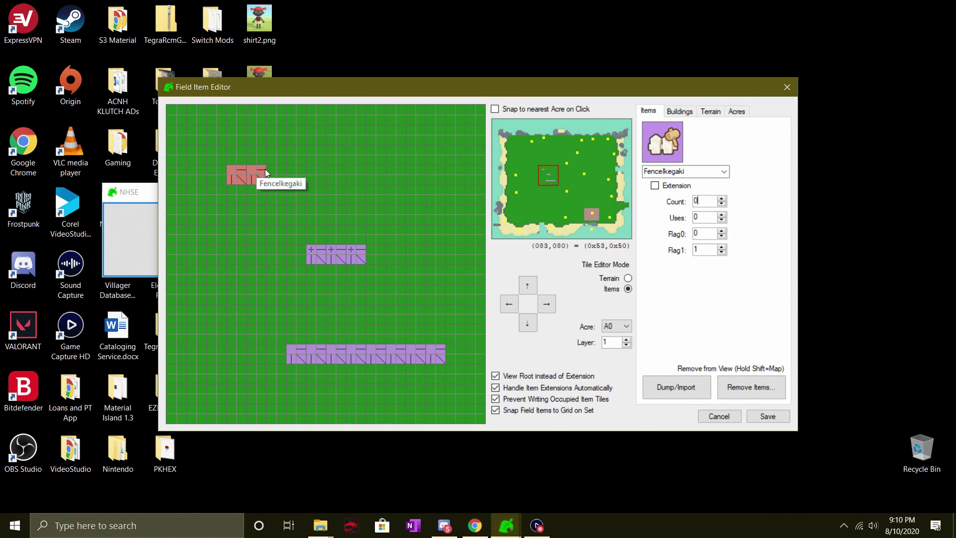
{"action": "left_click", "coordinate": [315, 169]}
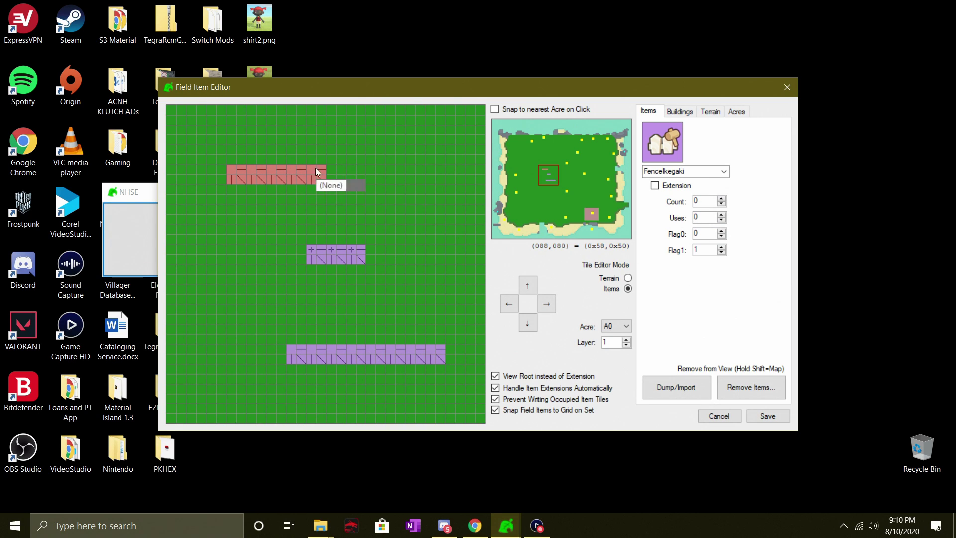
{"action": "left_click", "coordinate": [358, 169]}
{"action": "left_click", "coordinate": [379, 166]}
{"action": "left_click", "coordinate": [396, 167]}
{"action": "left_click", "coordinate": [408, 164]}
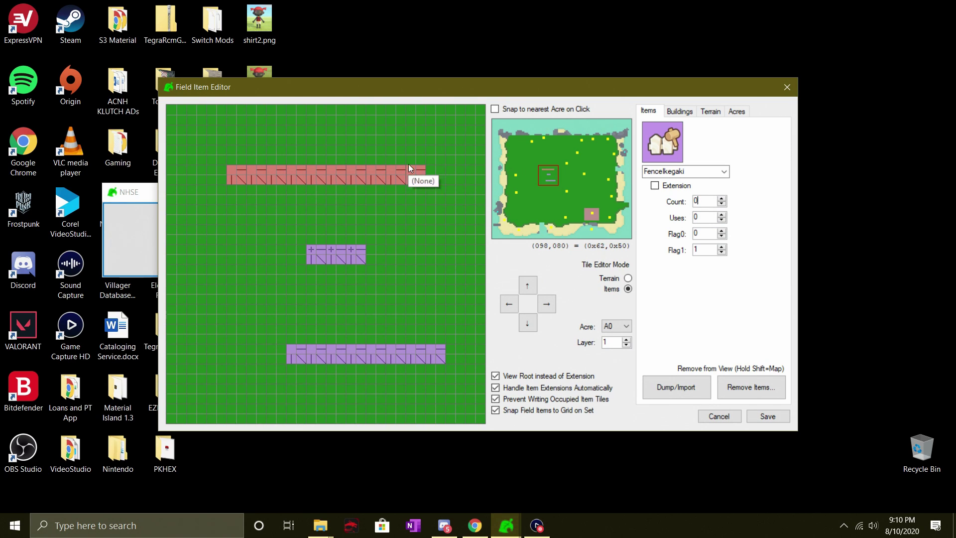
{"action": "left_click", "coordinate": [431, 168]}
{"action": "left_click", "coordinate": [449, 163]}
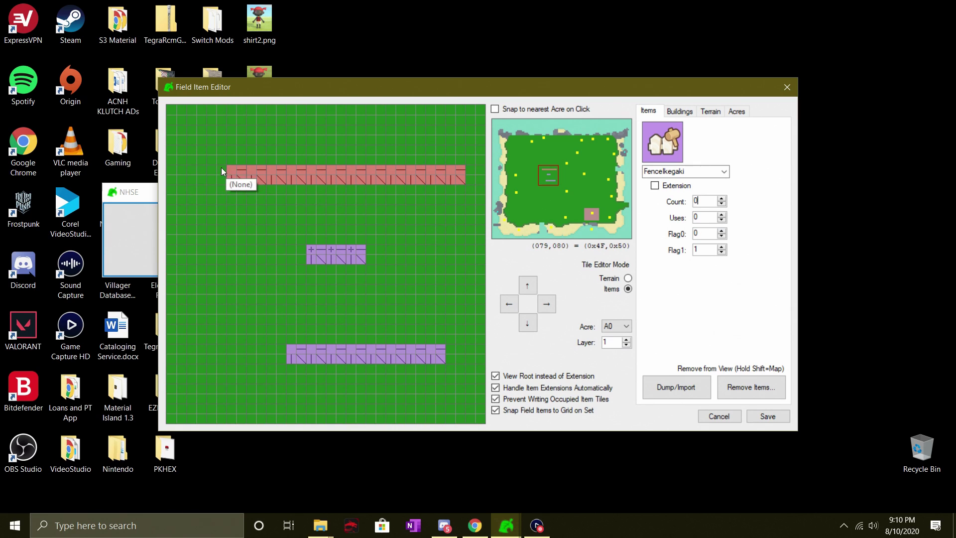
Step: Extend the row left and build a vertical fence column crossing its left end
{"action": "left_click", "coordinate": [213, 168]}
{"action": "left_click", "coordinate": [199, 169]}
{"action": "left_click", "coordinate": [198, 150]}
{"action": "left_click", "coordinate": [191, 135]}
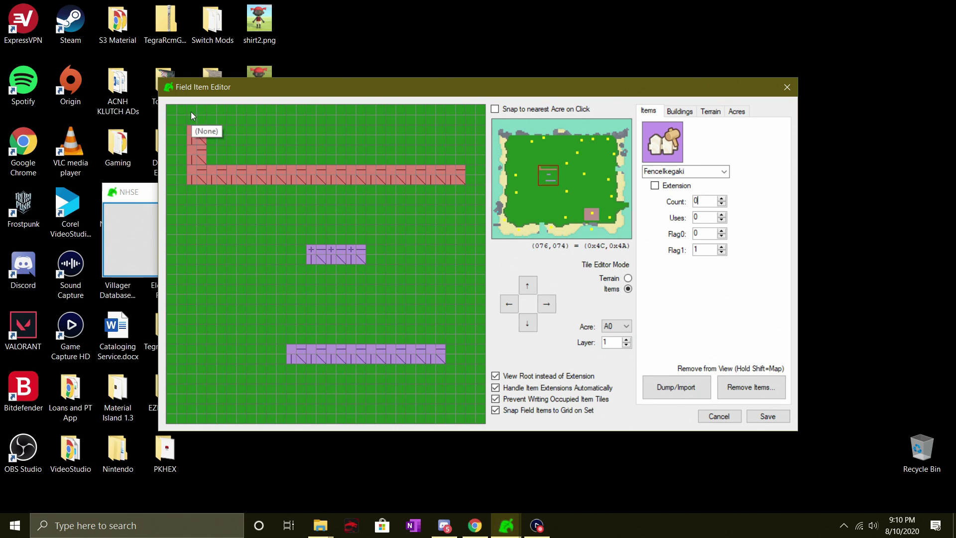
{"action": "left_click", "coordinate": [191, 113]}
{"action": "left_click", "coordinate": [191, 195]}
{"action": "left_click", "coordinate": [193, 215]}
{"action": "left_click", "coordinate": [202, 233]}
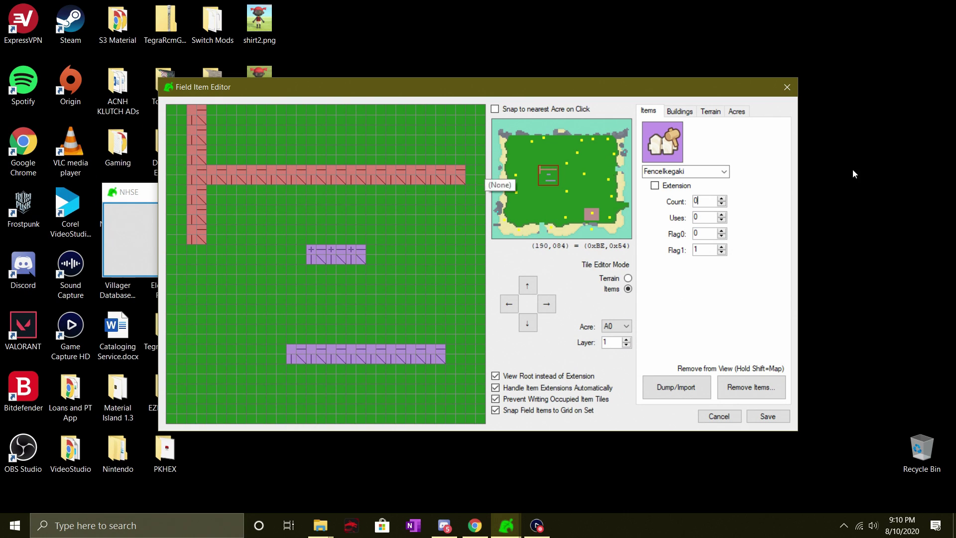
{"action": "left_click", "coordinate": [724, 171]}
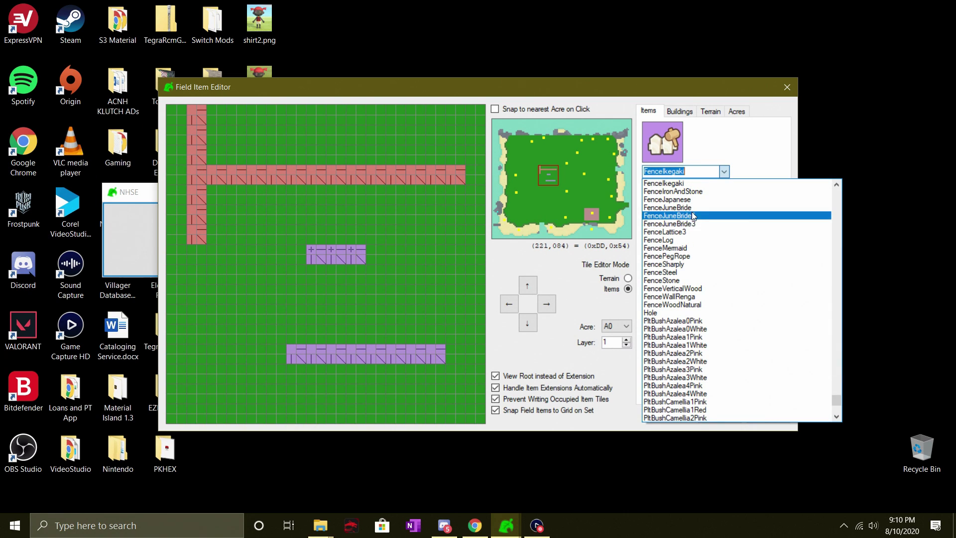
Step: Choose FenceMermaid and shift the field view two tiles over
{"action": "scroll", "coordinate": [693, 216], "scroll_direction": "up", "scroll_amount": 1}
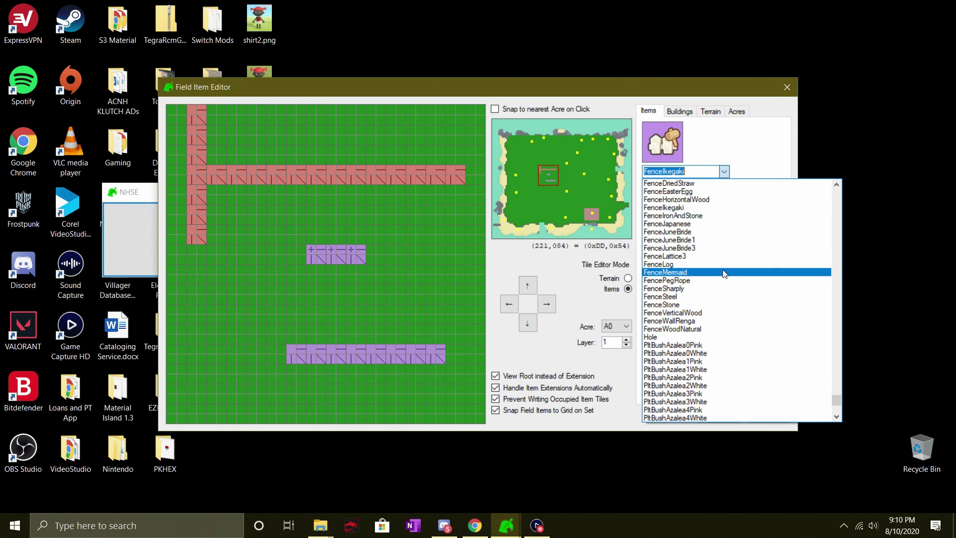
{"action": "left_click", "coordinate": [673, 272]}
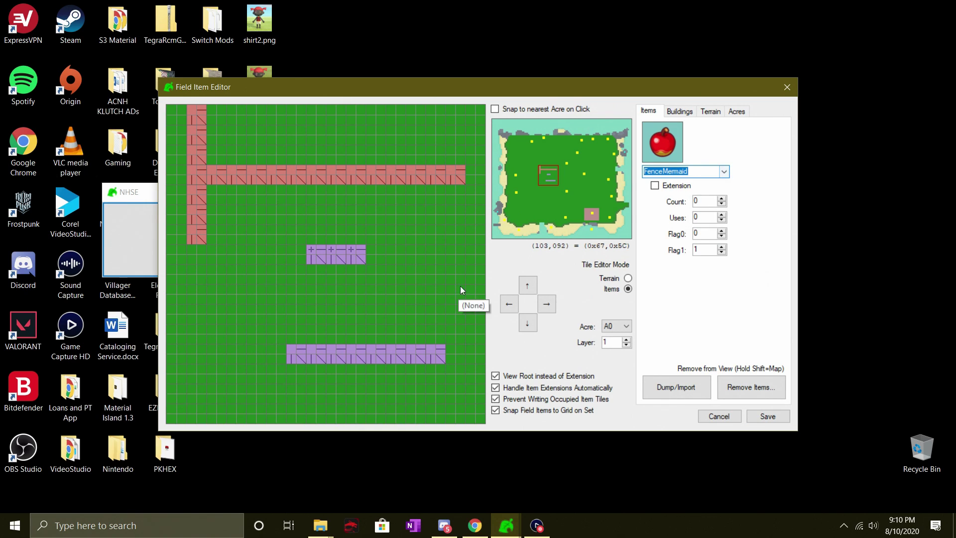
{"action": "mouse_move", "coordinate": [309, 280]}
{"action": "left_mouse_down"}
{"action": "mouse_move", "coordinate": [226, 306]}
{"action": "mouse_move", "coordinate": [314, 306]}
{"action": "left_mouse_up"}
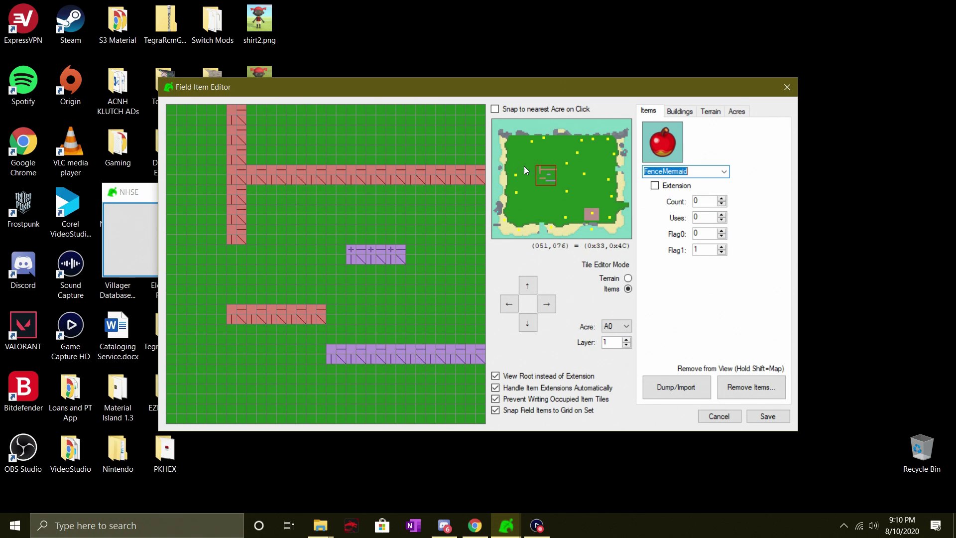
Step: Load FenceJuneBride1 as the item and pan the field view toward the Bridge area
{"action": "left_click", "coordinate": [724, 173]}
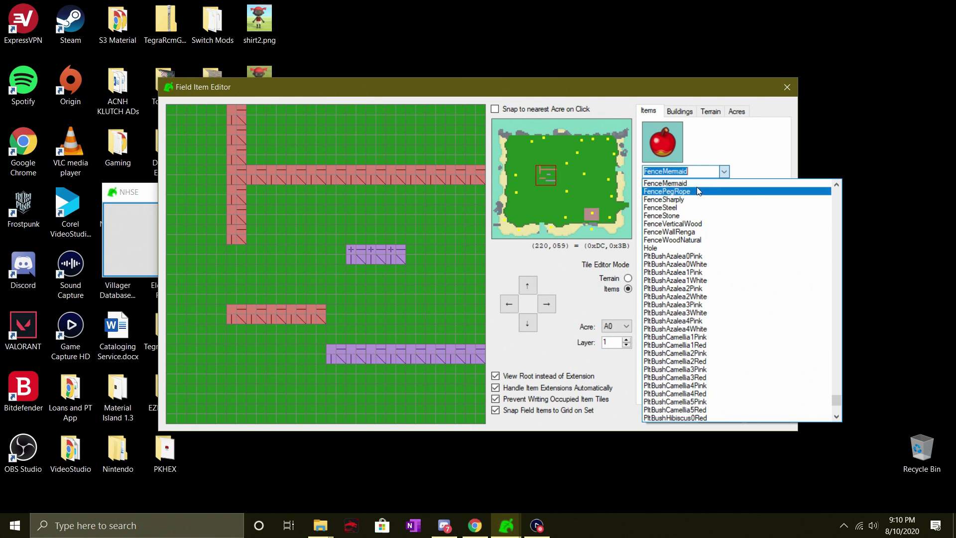
{"action": "type", "text": "fencejuneB"}
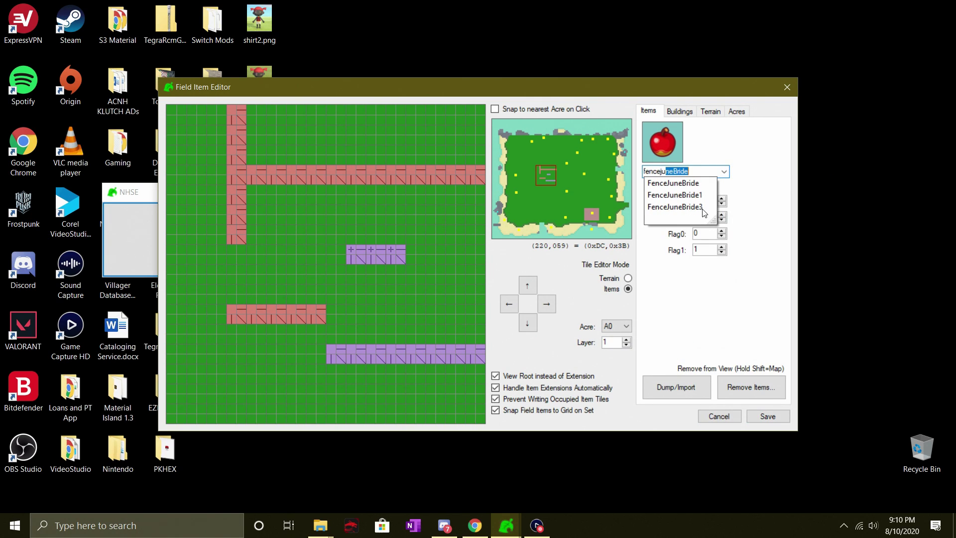
{"action": "left_click", "coordinate": [687, 194]}
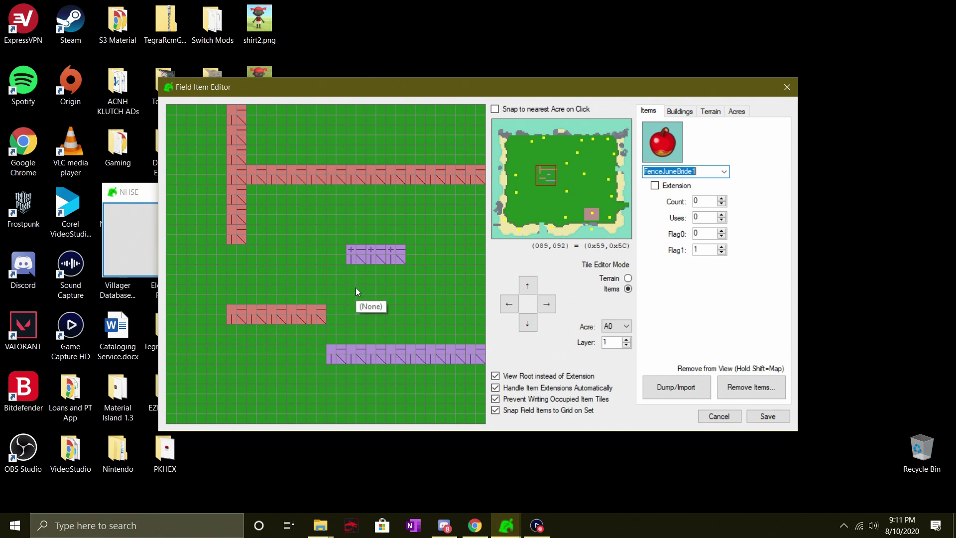
{"action": "key", "text": "Up"}
{"action": "key", "text": "Right"}
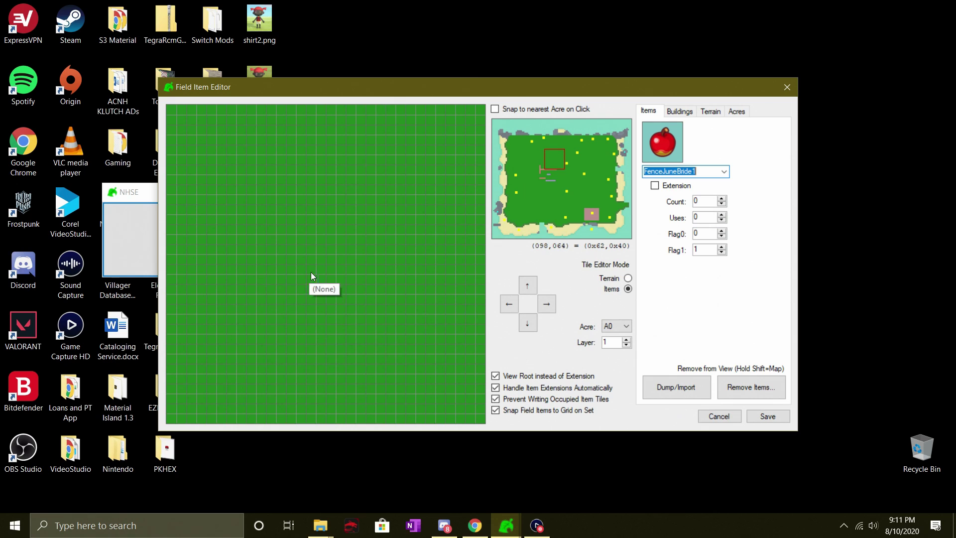
{"action": "key", "text": "Down"}
{"action": "key", "text": "Down"}
{"action": "key", "text": "Right"}
{"action": "key", "text": "Right"}
{"action": "key", "text": "Down"}
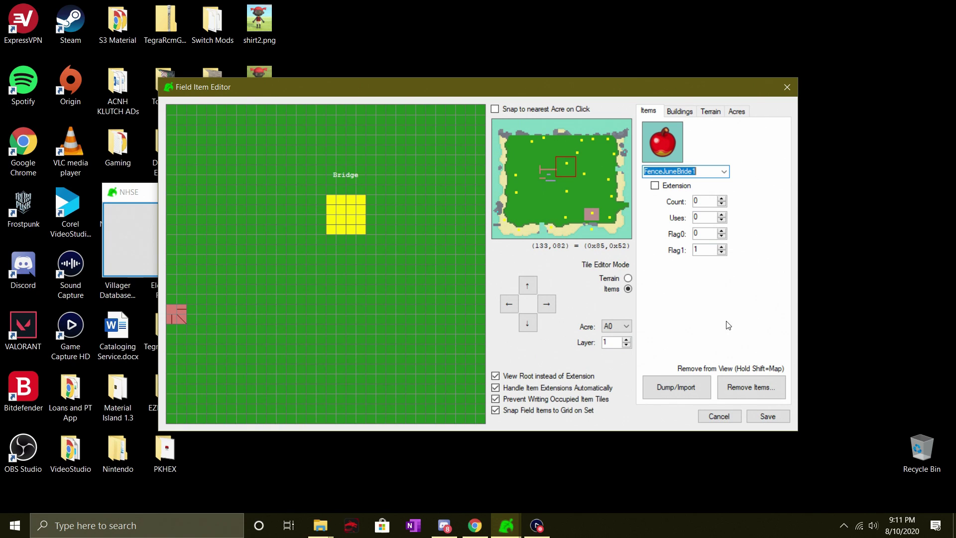
Step: Close the Field Item Editor without saving and load Nook Miles Ticket in the Inventory Editor
{"action": "left_click", "coordinate": [718, 416]}
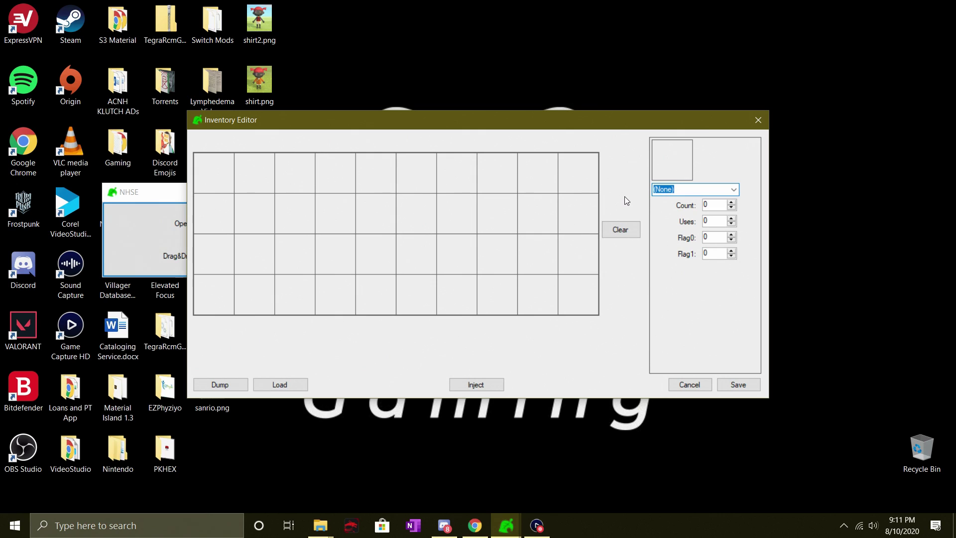
{"action": "type", "text": "Nook "}
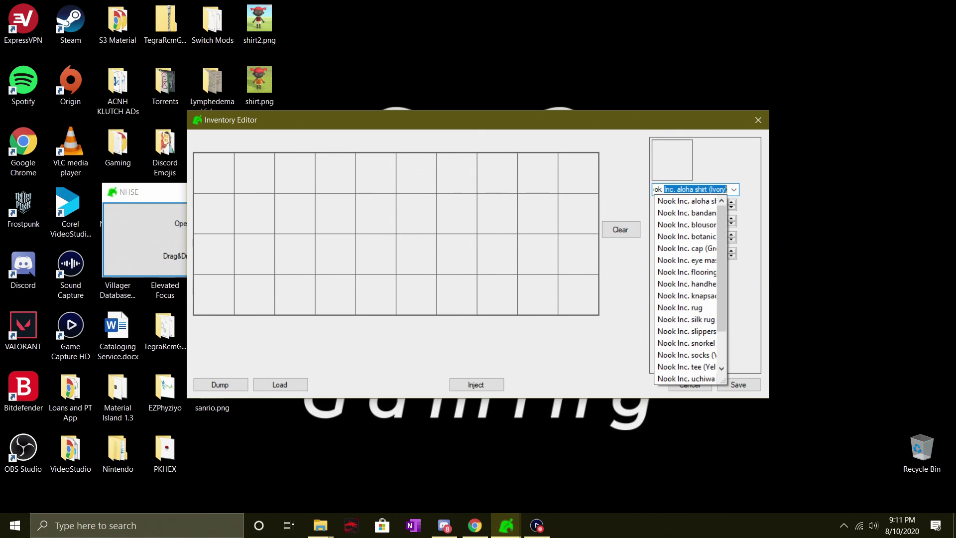
{"action": "type", "text": "miles Ticket"}
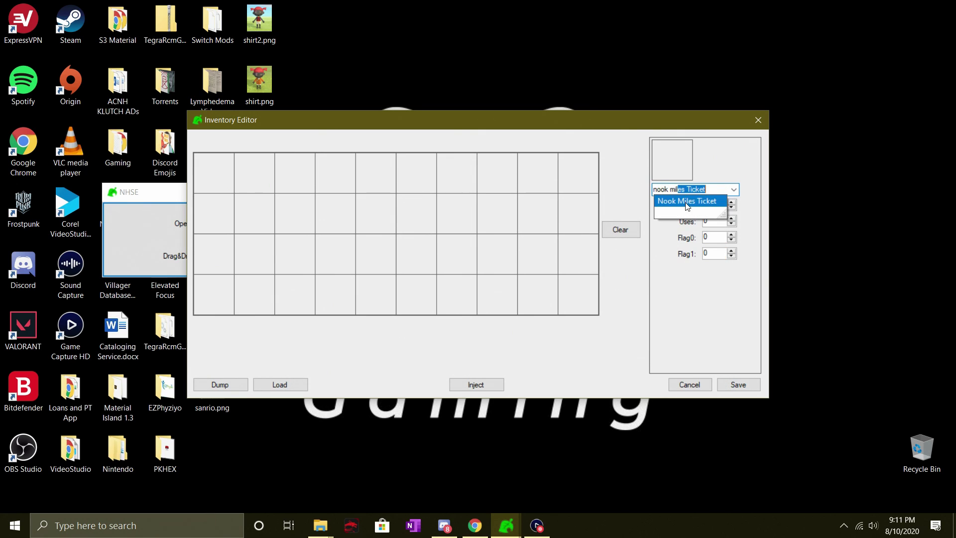
{"action": "key", "text": "Return"}
{"action": "key", "text": "Tab"}
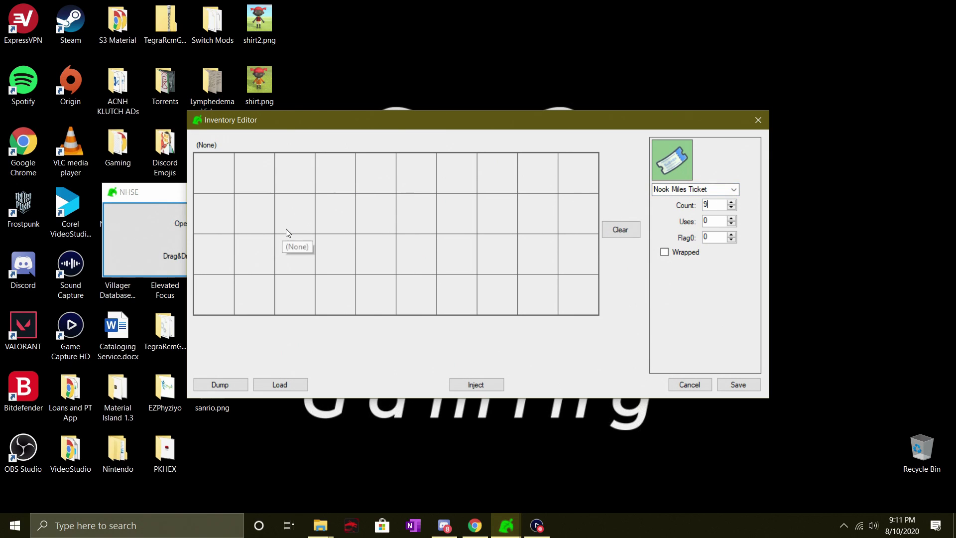
Step: Fill all ten top-row pocket slots with Nook Miles Ticket stacks of 9
{"action": "left_click", "coordinate": [229, 186]}
{"action": "left_click", "coordinate": [278, 176]}
{"action": "left_click", "coordinate": [272, 173]}
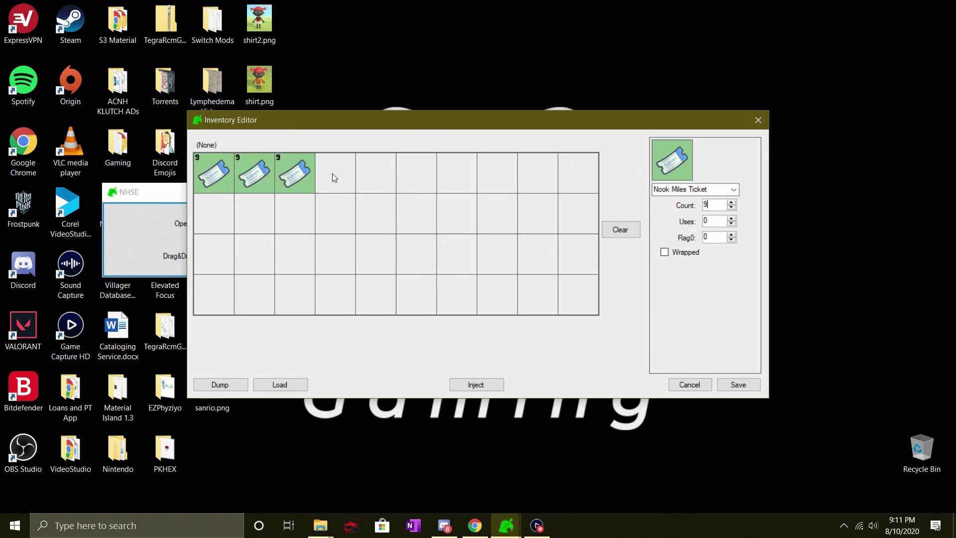
{"action": "left_click", "coordinate": [331, 177]}
{"action": "left_click", "coordinate": [374, 175]}
{"action": "left_click", "coordinate": [416, 178]}
{"action": "right_click", "coordinate": [466, 176]}
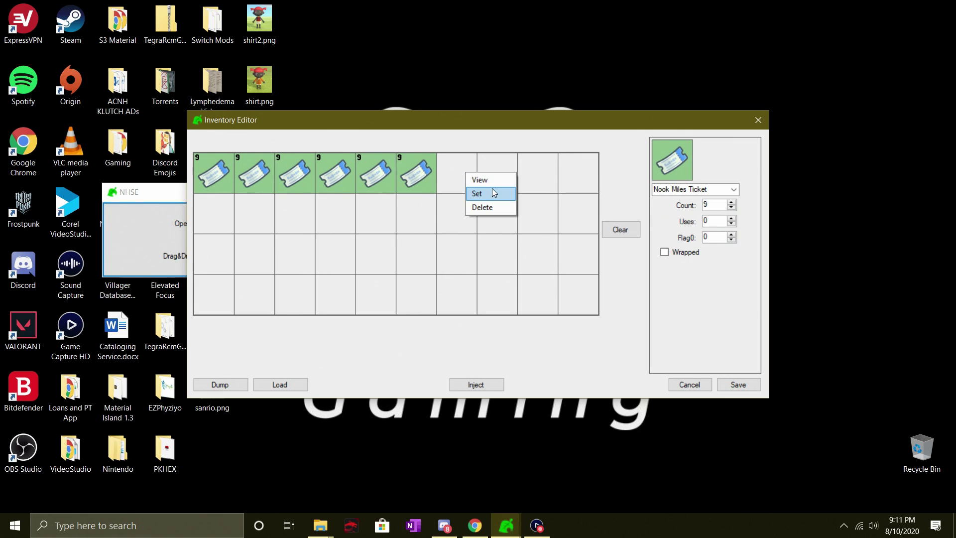
{"action": "left_click", "coordinate": [476, 193]}
{"action": "left_click", "coordinate": [498, 179]}
{"action": "left_click", "coordinate": [525, 185]}
{"action": "left_click", "coordinate": [578, 176]}
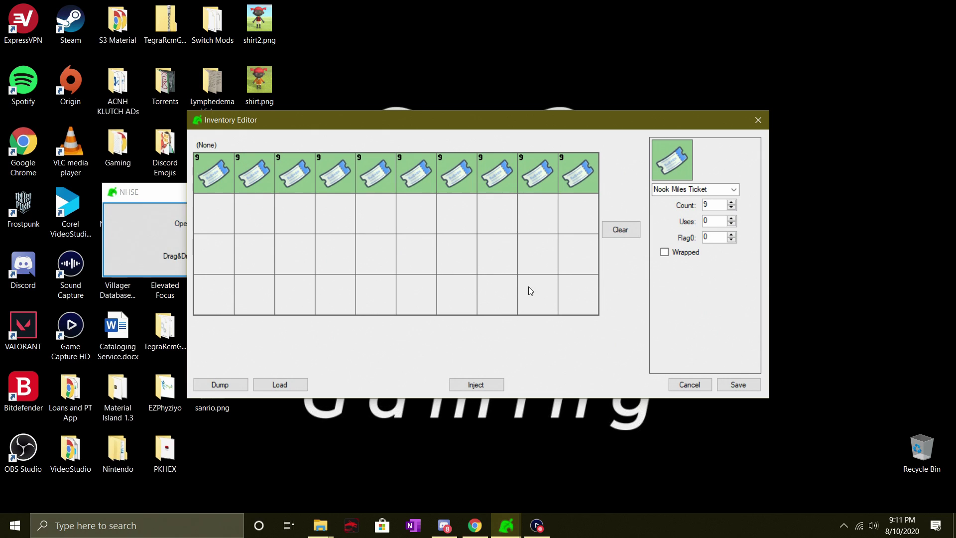
{"action": "left_click", "coordinate": [699, 189]}
Step: Load cute bed and place stacks of 3 in the first five slots of row two
{"action": "type", "text": "c"}
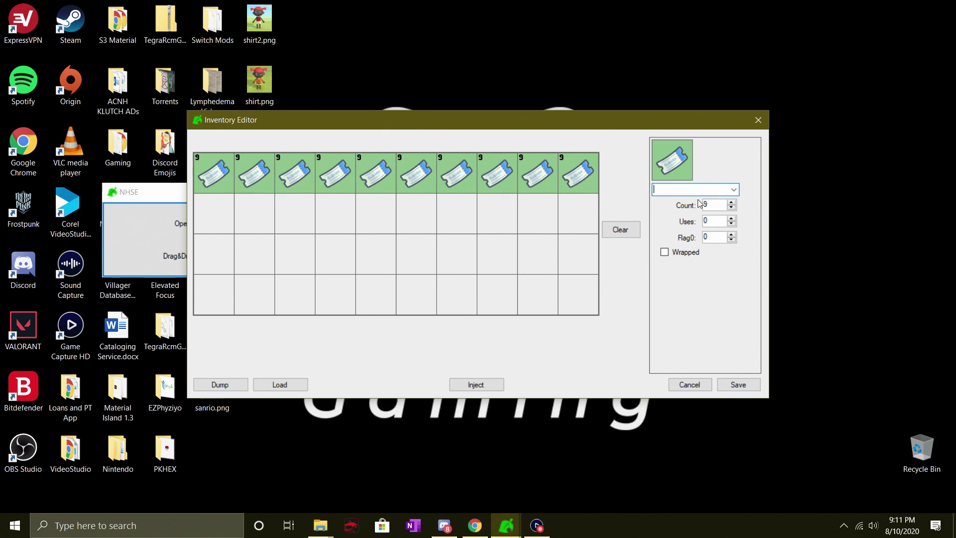
{"action": "type", "text": "ute bed"}
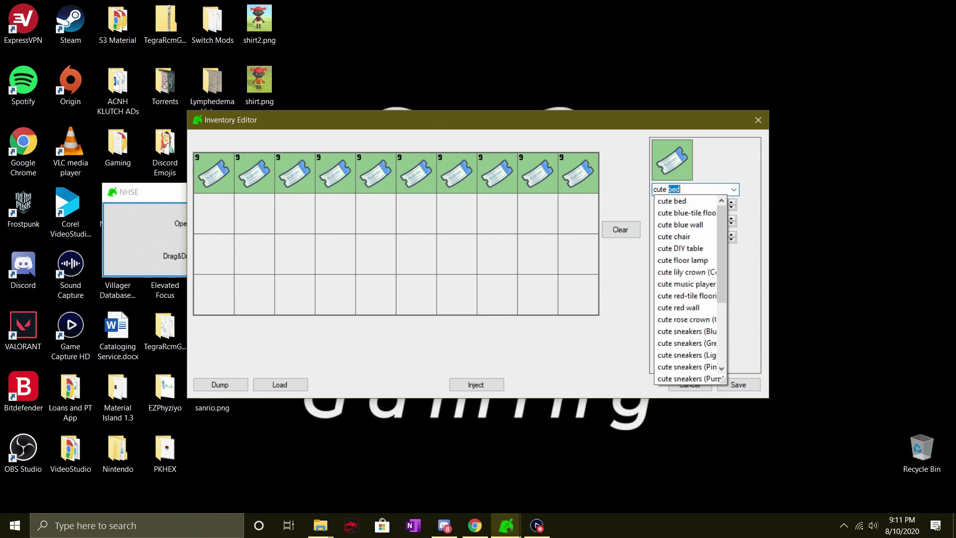
{"action": "left_click", "coordinate": [706, 206]}
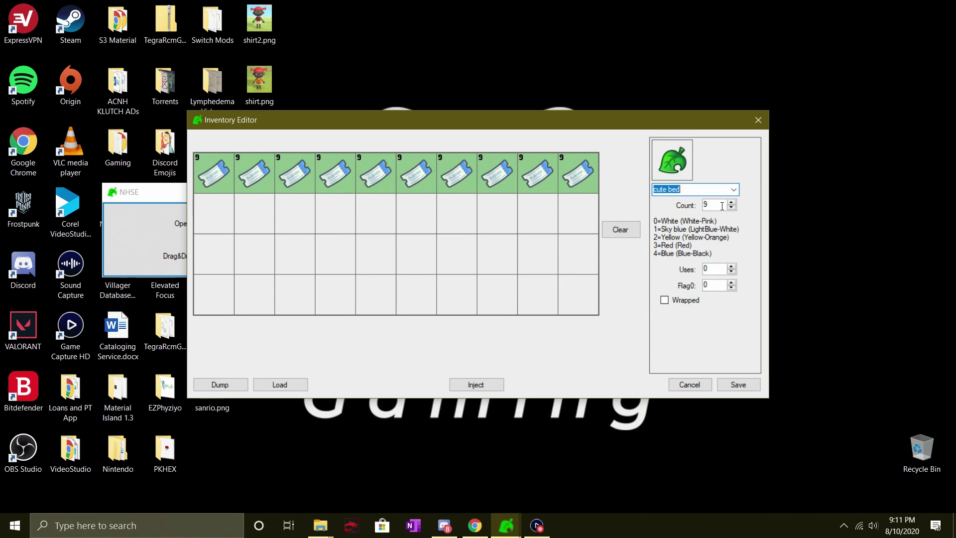
{"action": "key", "text": "Tab"}
{"action": "left_click", "coordinate": [209, 219], "text": "alt"}
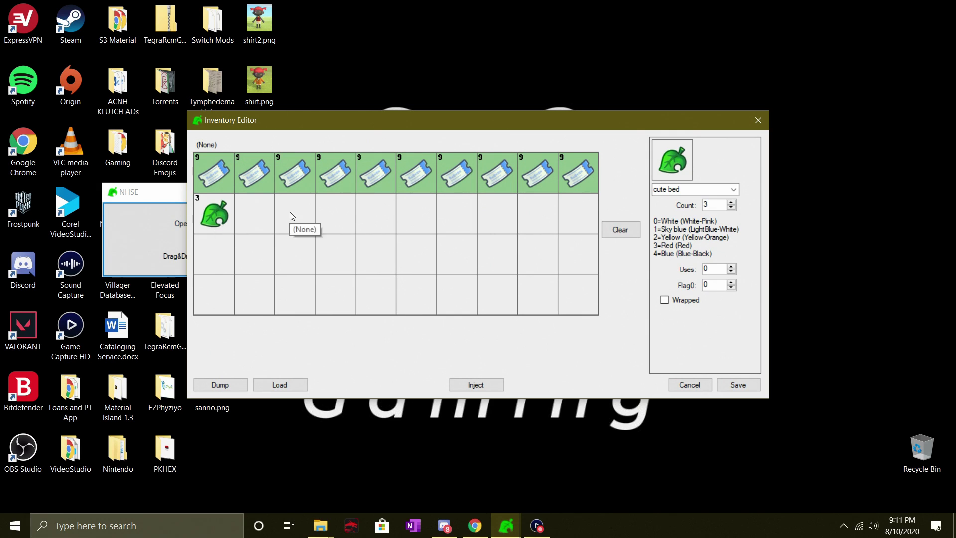
{"action": "left_click", "coordinate": [254, 214], "text": "alt"}
{"action": "left_click", "coordinate": [309, 217], "text": "alt"}
{"action": "left_click", "coordinate": [335, 218], "text": "alt"}
{"action": "left_click", "coordinate": [375, 217], "text": "alt"}
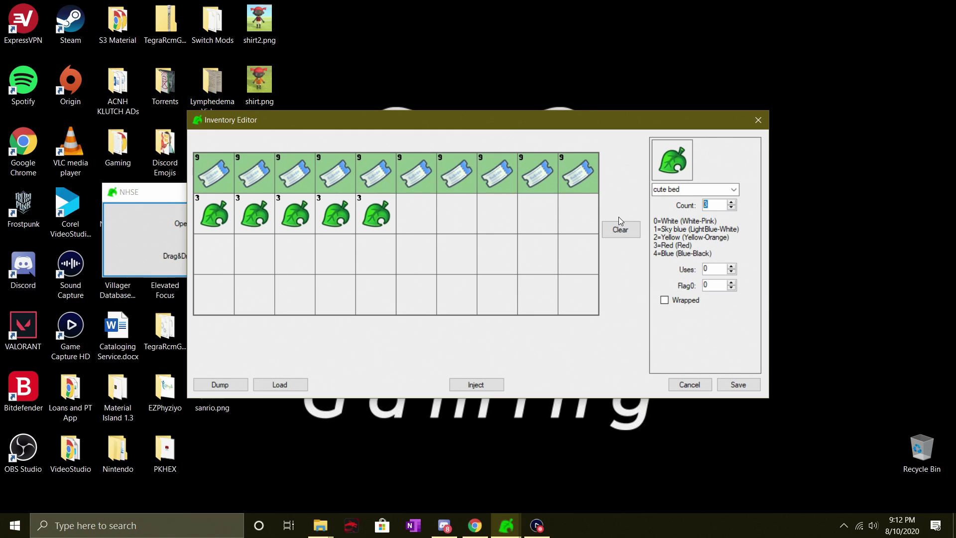
Step: Set the count to 4 and fill the next row-two slots with cute beds
{"action": "type", "text": "4"}
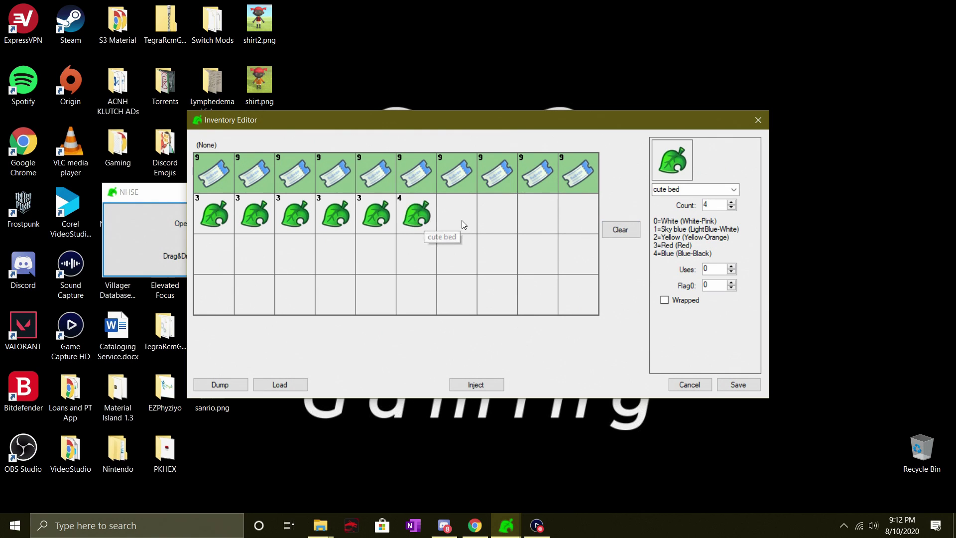
{"action": "left_click", "coordinate": [462, 220], "text": "alt"}
{"action": "left_click", "coordinate": [498, 219], "text": "alt"}
{"action": "left_click", "coordinate": [531, 219], "text": "alt"}
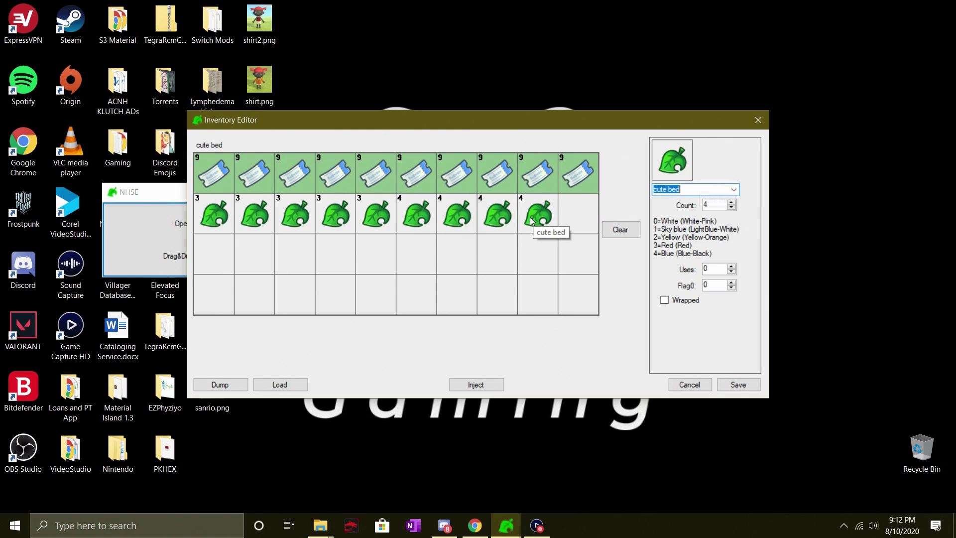
Step: Place three gold nugget stacks of 29 in the empty slots ending rows two and three
{"action": "type", "text": "gold nugget"}
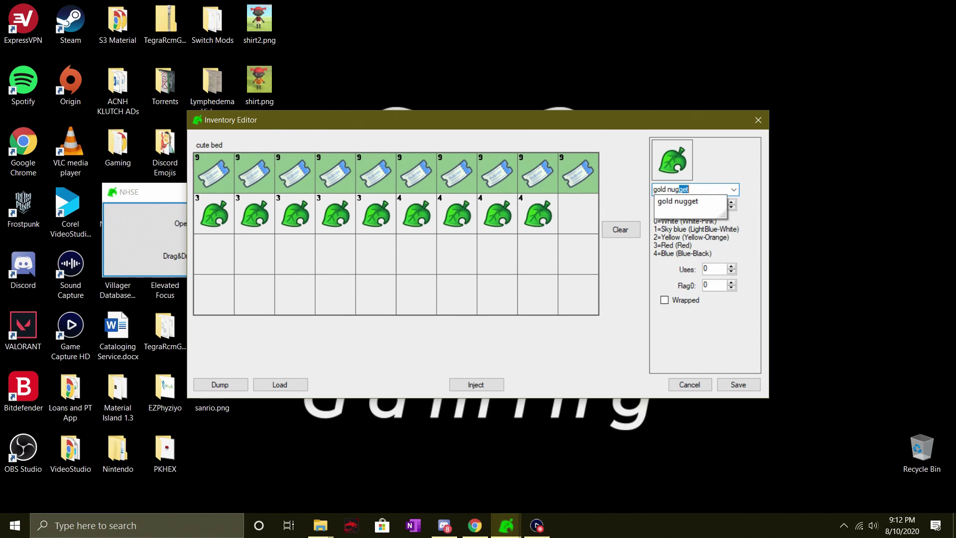
{"action": "key", "text": "Return"}
{"action": "key", "text": "Tab"}
{"action": "key", "text": "Tab"}
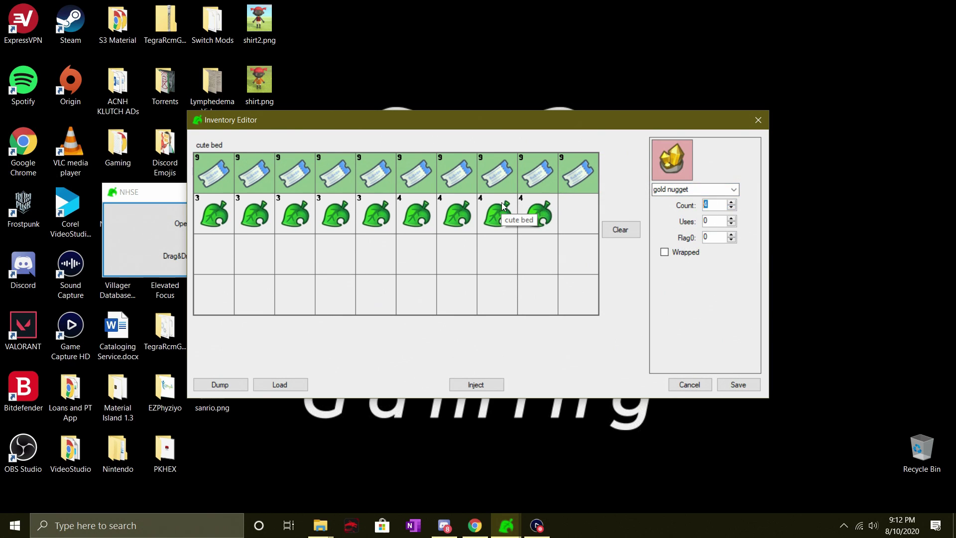
{"action": "type", "text": "29"}
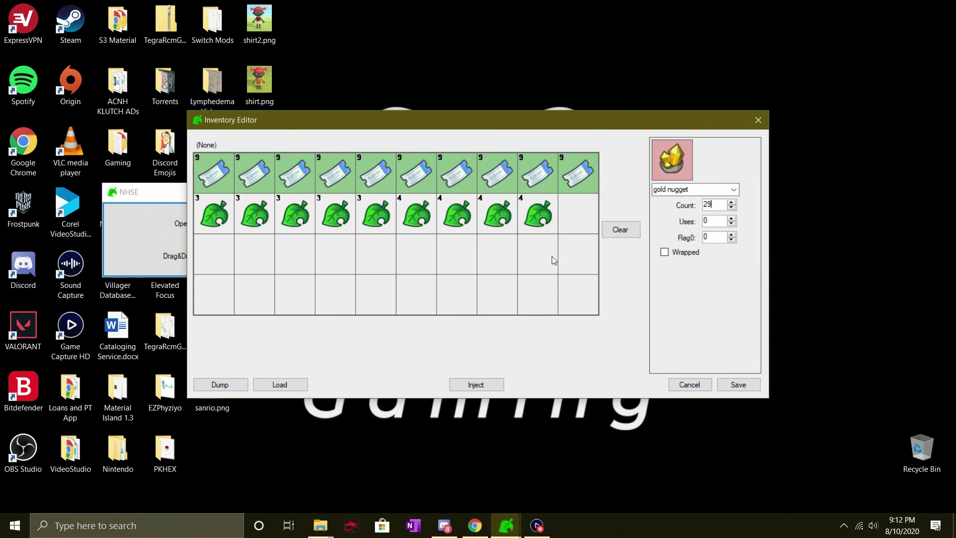
{"action": "left_click", "coordinate": [585, 223], "text": "shift"}
{"action": "left_click", "coordinate": [577, 252], "text": "shift"}
{"action": "left_click", "coordinate": [540, 254], "text": "shift"}
Step: Inspect the options for the lower nugget slot and the last cute bed slots without changes
{"action": "right_click", "coordinate": [526, 269]}
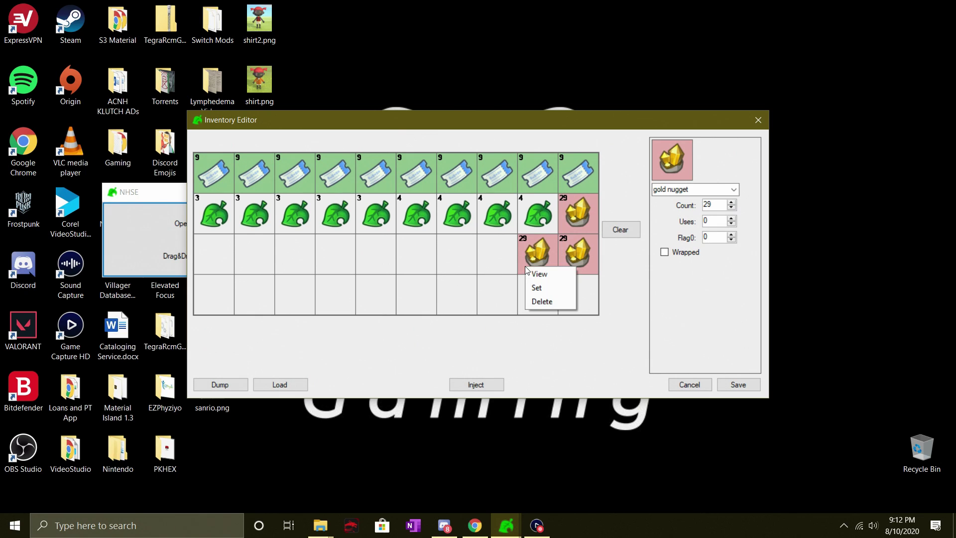
{"action": "left_click", "coordinate": [549, 253]}
{"action": "right_click", "coordinate": [497, 216]}
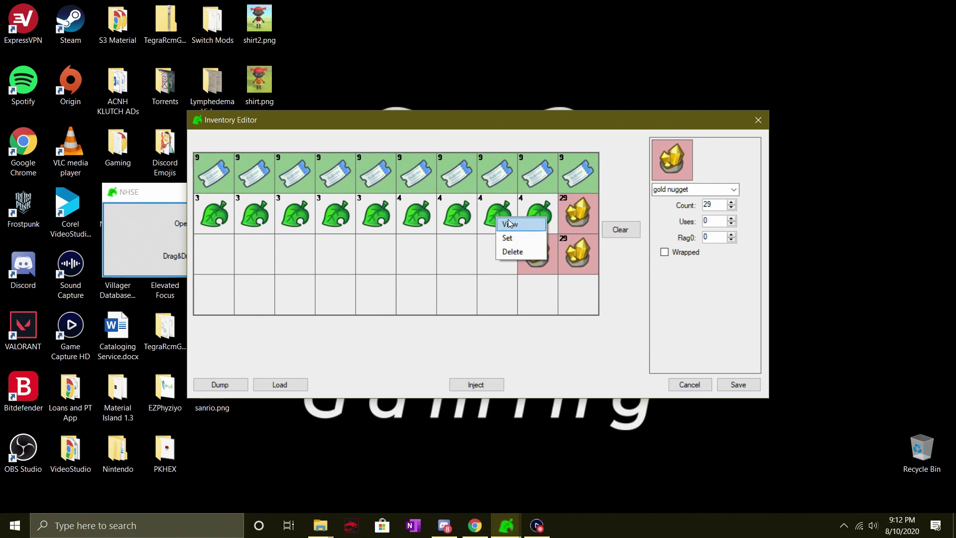
{"action": "right_click", "coordinate": [550, 207]}
{"action": "left_click", "coordinate": [457, 263]}
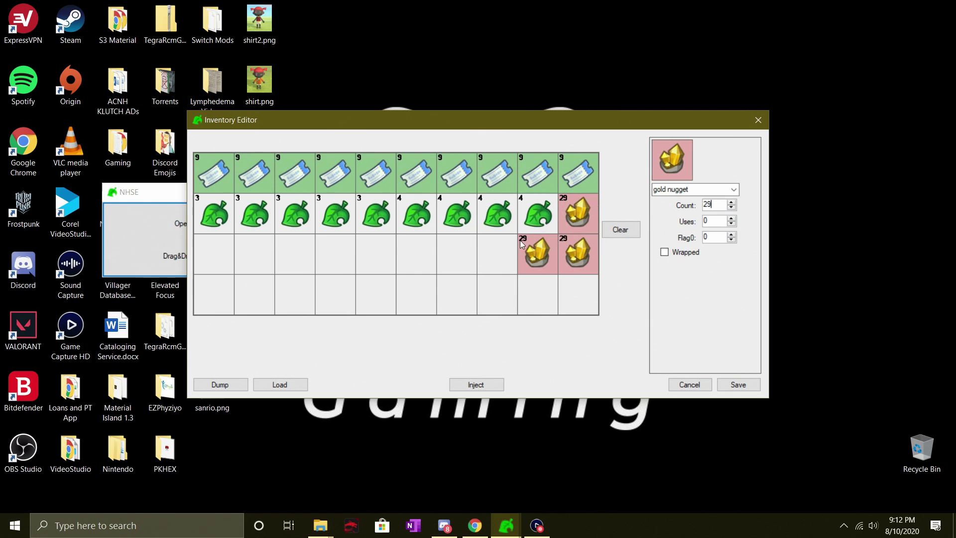
Step: Load the ninth cute bed and mark it wrapped in yellow wrapping paper
{"action": "right_click", "coordinate": [540, 224]}
{"action": "left_click", "coordinate": [547, 228]}
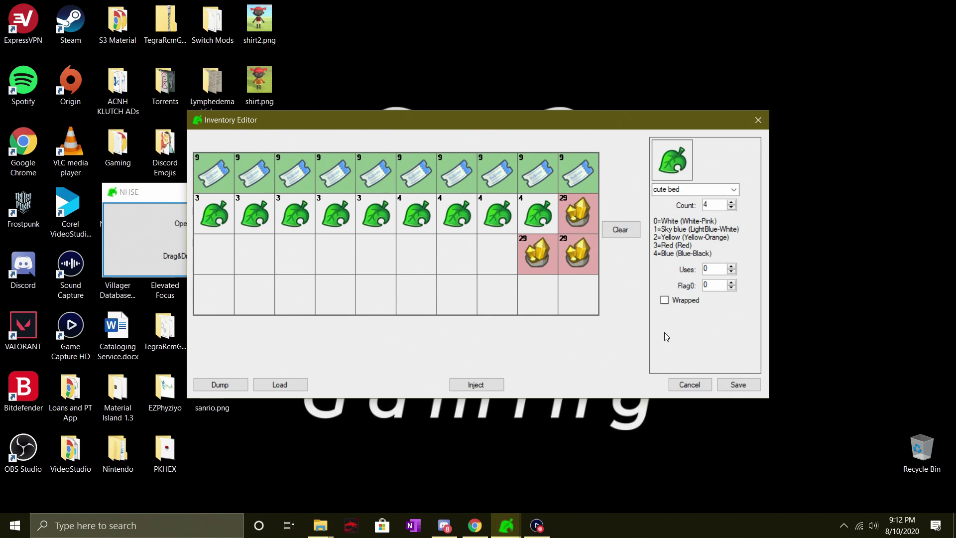
{"action": "left_click", "coordinate": [665, 300]}
{"action": "left_click", "coordinate": [687, 327]}
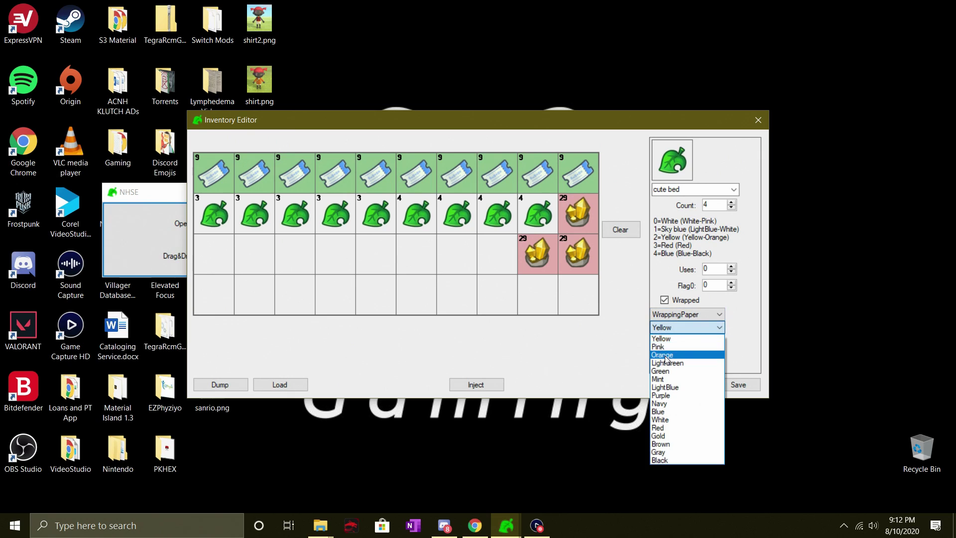
{"action": "left_click", "coordinate": [679, 342]}
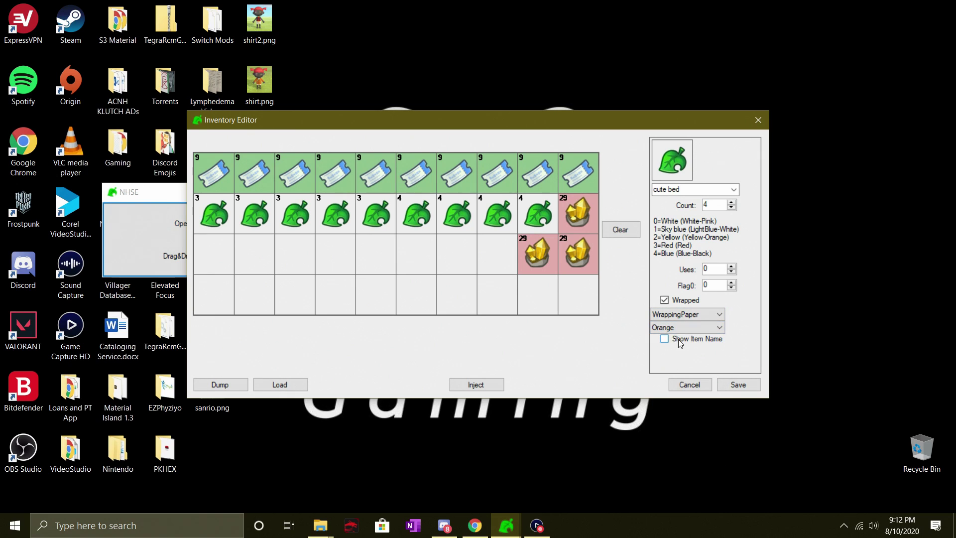
Step: Check the eighth and ninth bed slots, then delete the cute bed from the ninth slot
{"action": "right_click", "coordinate": [542, 208]}
{"action": "left_click", "coordinate": [486, 216]}
{"action": "right_click", "coordinate": [502, 212]}
{"action": "left_click", "coordinate": [512, 219]}
{"action": "right_click", "coordinate": [527, 212]}
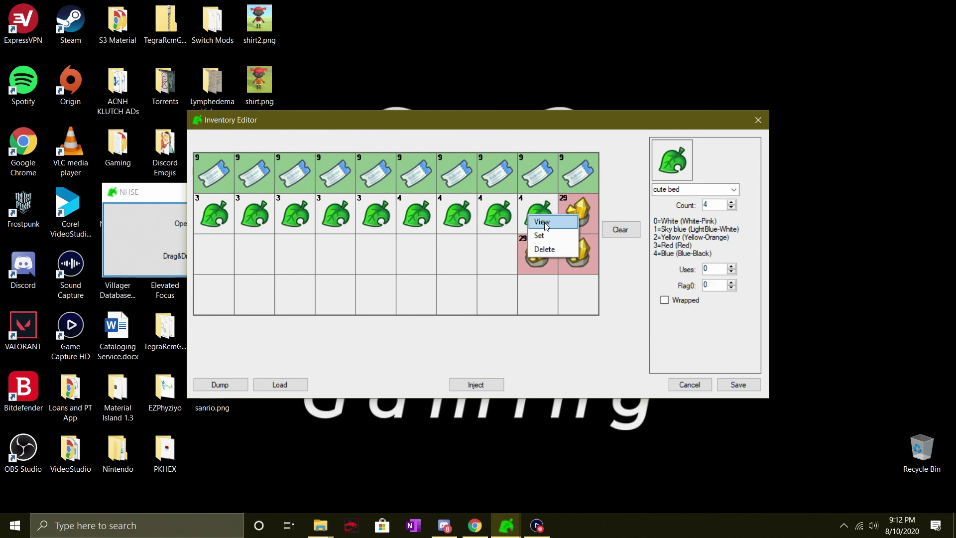
{"action": "left_click", "coordinate": [545, 223]}
{"action": "right_click", "coordinate": [532, 212]}
{"action": "left_click", "coordinate": [542, 219]}
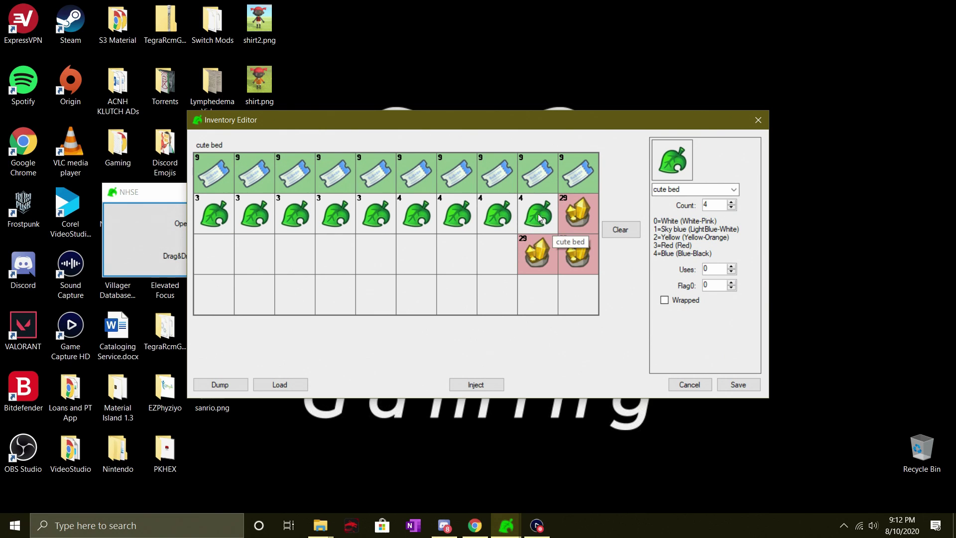
{"action": "right_click", "coordinate": [546, 209]}
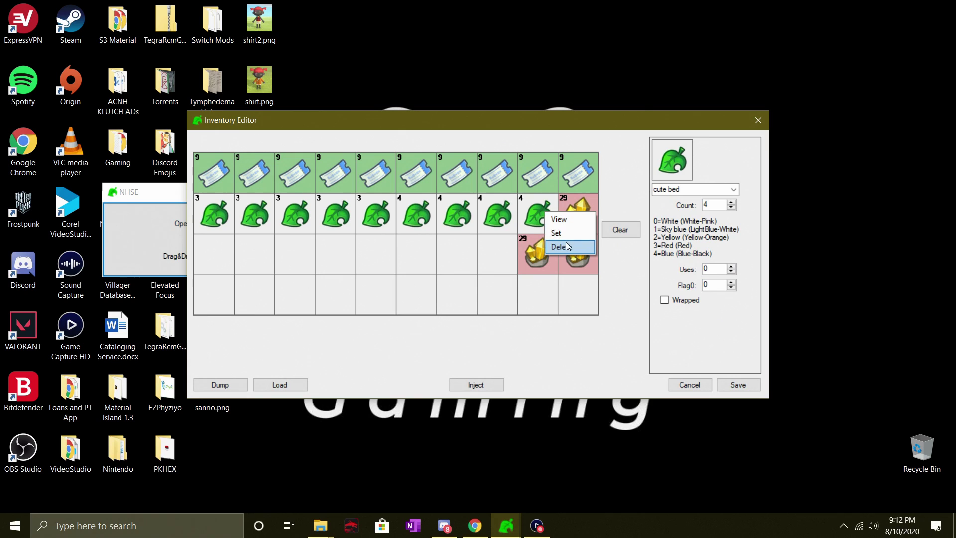
{"action": "left_click", "coordinate": [560, 246]}
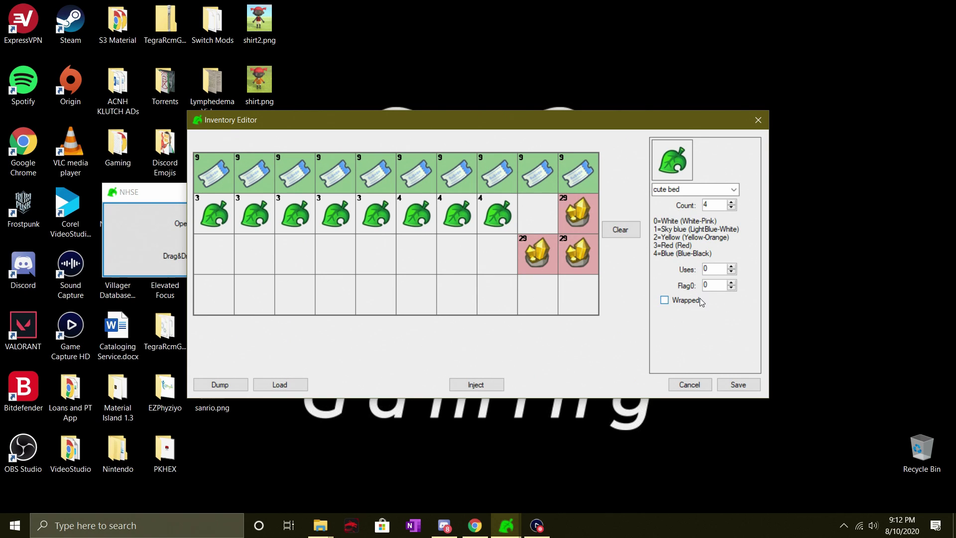
Step: Place the wrapped cute bed in the emptied ninth slot and verify its wrapping
{"action": "left_click", "coordinate": [681, 299]}
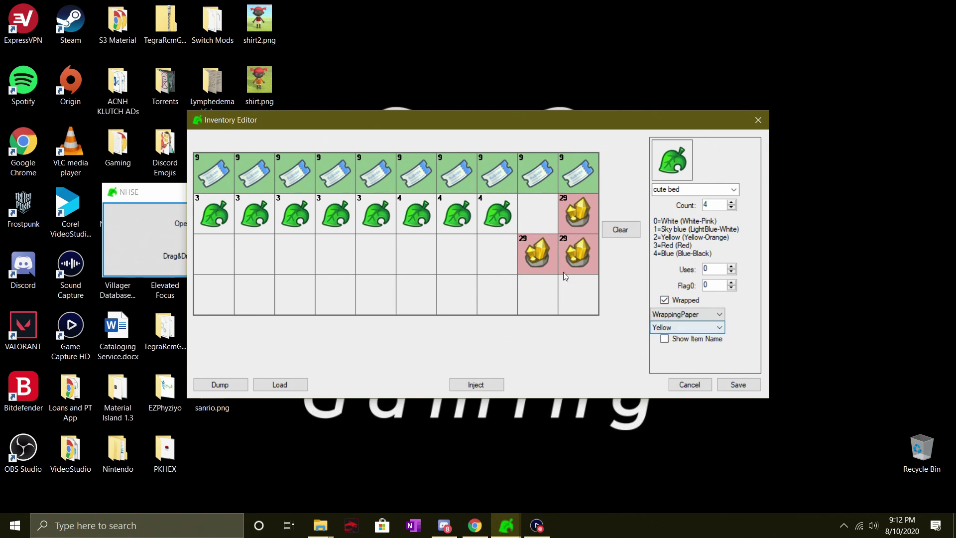
{"action": "left_click", "coordinate": [528, 210], "text": "shift"}
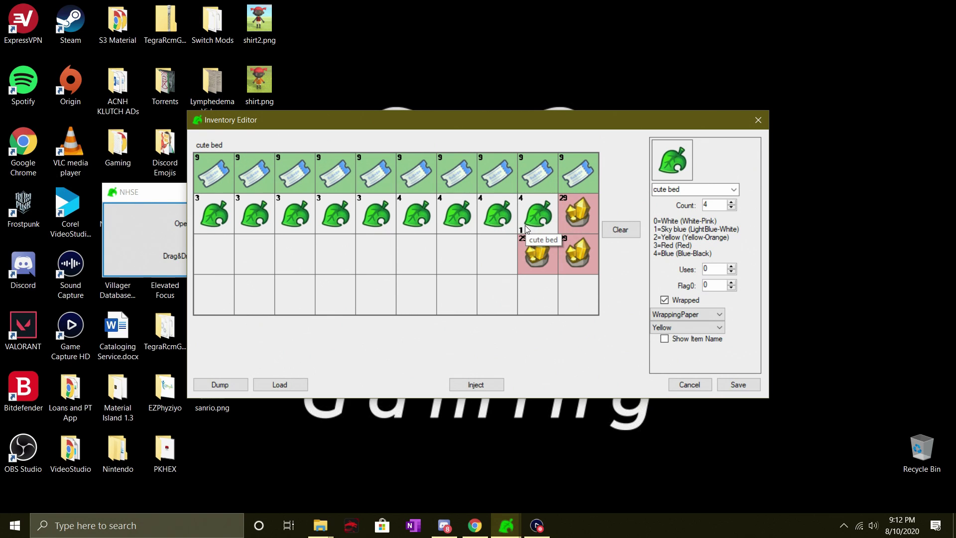
{"action": "right_click", "coordinate": [496, 220]}
{"action": "left_click", "coordinate": [504, 224]}
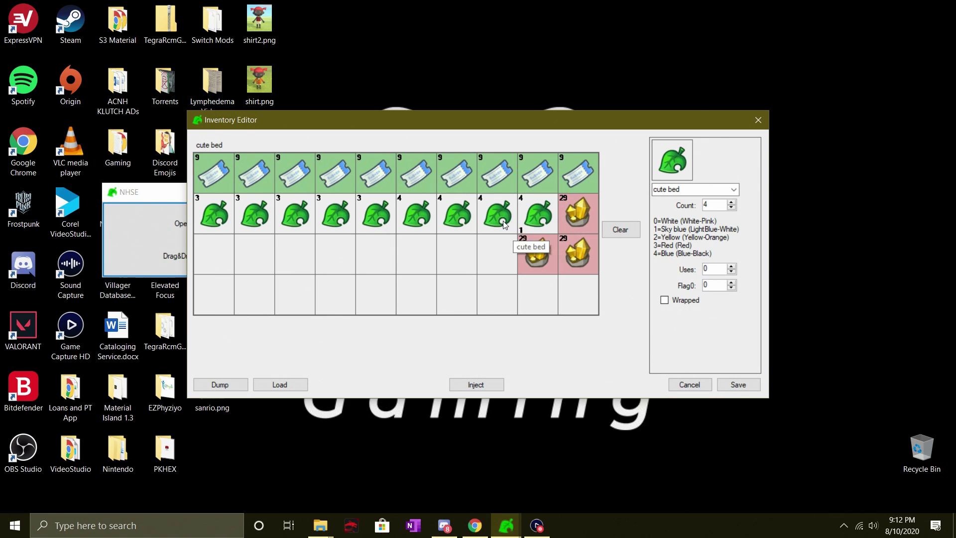
{"action": "right_click", "coordinate": [529, 227]}
{"action": "left_click", "coordinate": [538, 253]}
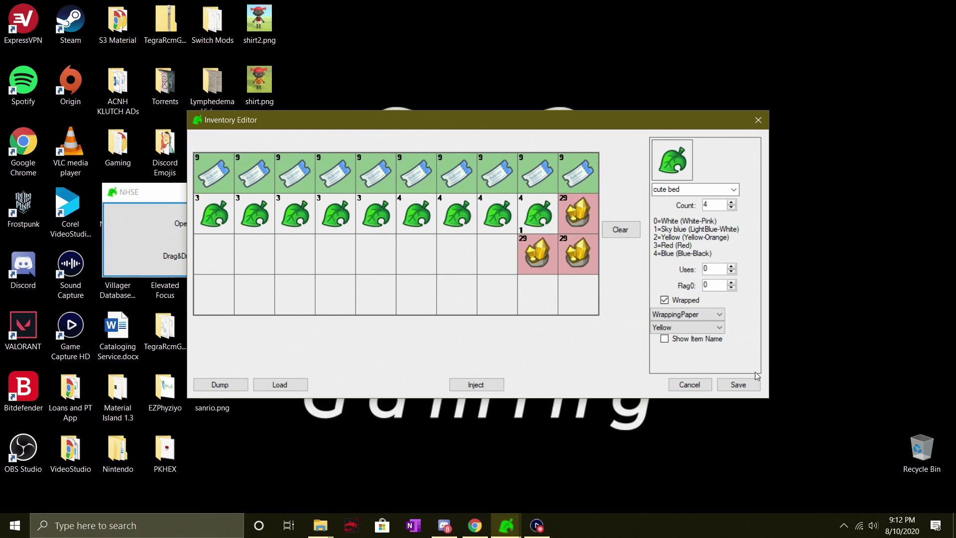
Step: Save the pocket changes, then open and close the Field Item Editor from the Map page
{"action": "left_click", "coordinate": [738, 385]}
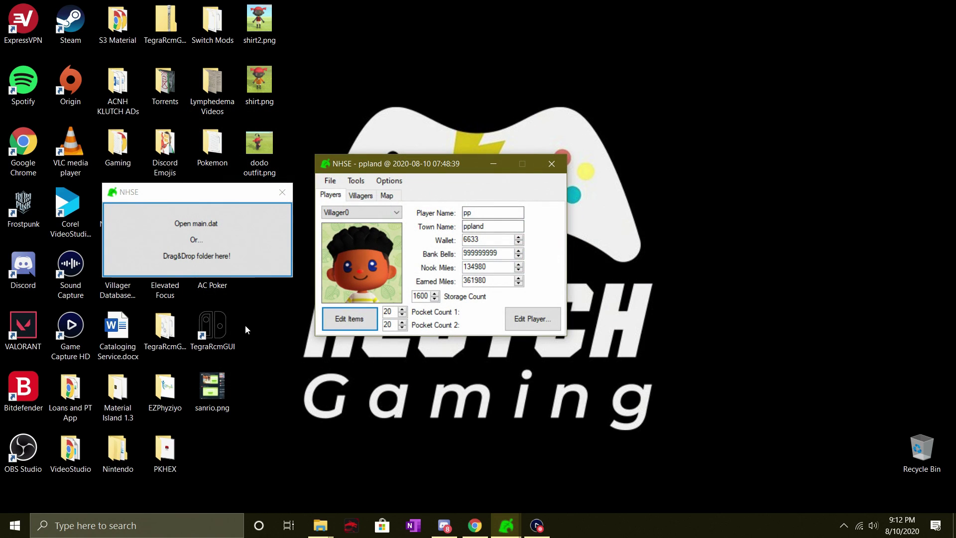
{"action": "left_click", "coordinate": [400, 198]}
{"action": "left_click", "coordinate": [537, 311]}
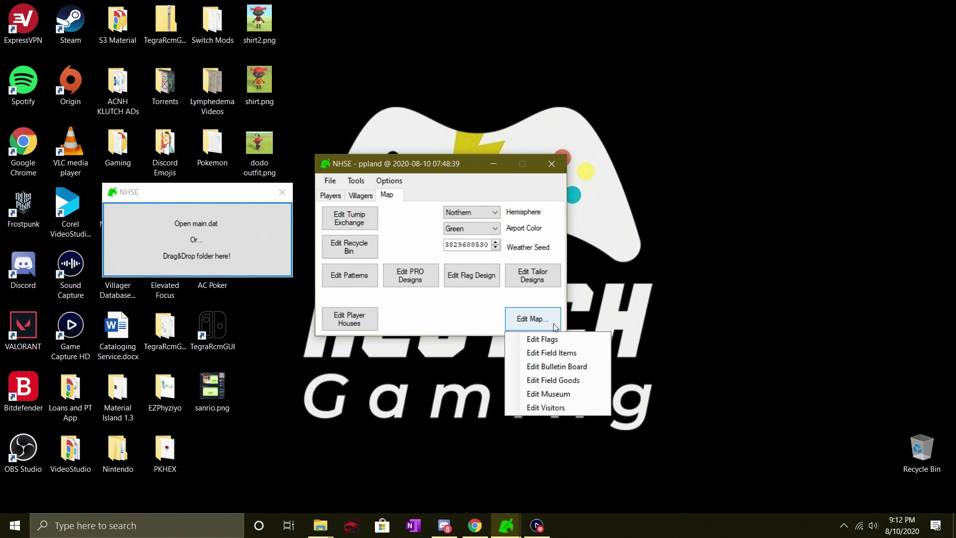
{"action": "left_click", "coordinate": [554, 366]}
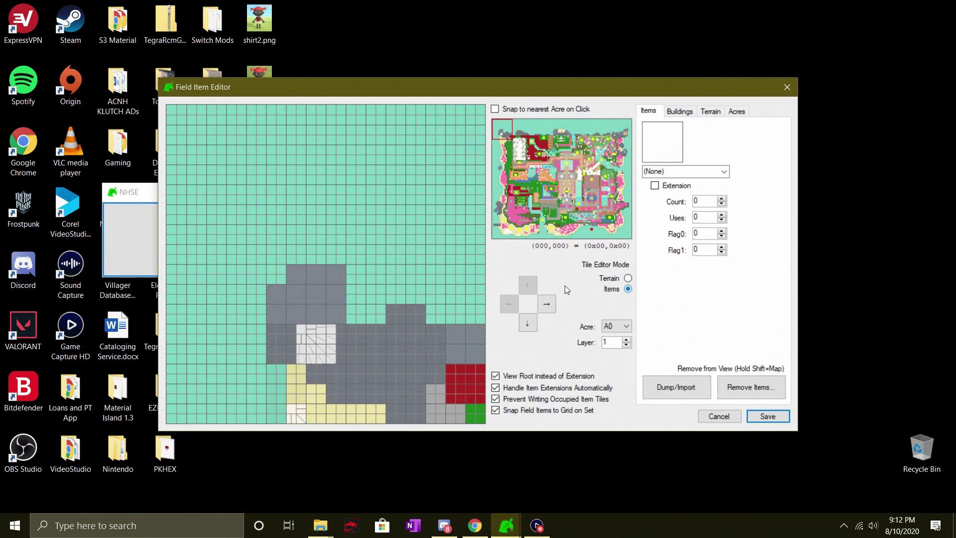
{"action": "left_click", "coordinate": [552, 196]}
{"action": "left_click", "coordinate": [550, 181]}
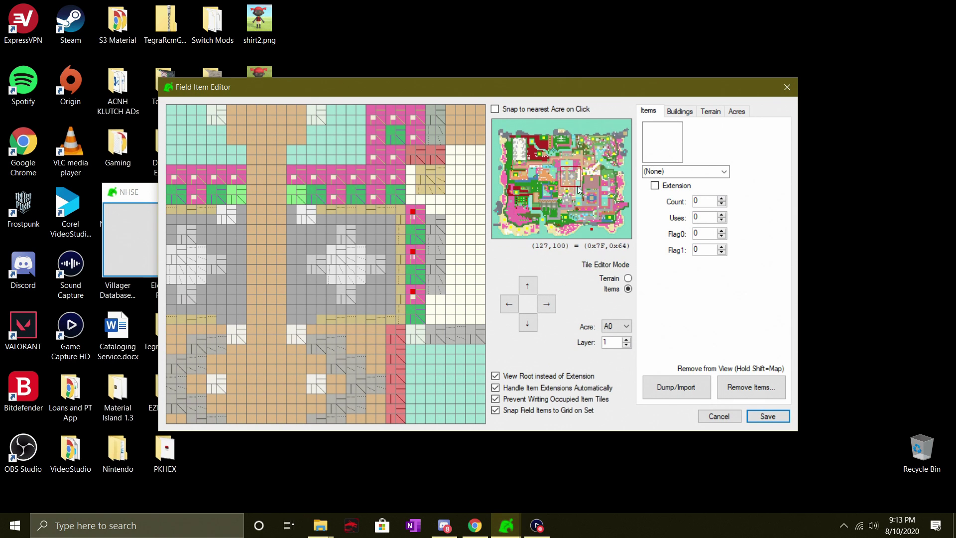
{"action": "left_click", "coordinate": [580, 169]}
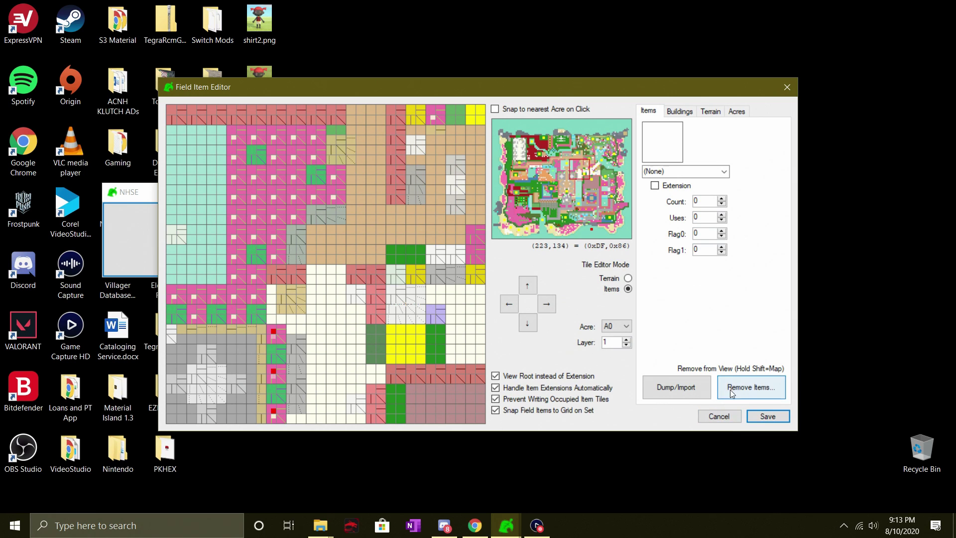
{"action": "left_click", "coordinate": [760, 416]}
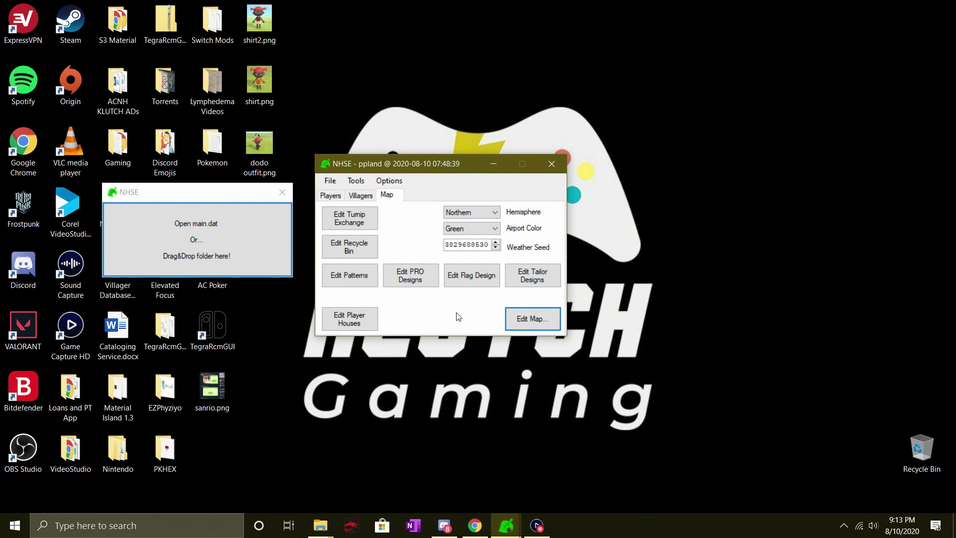
Step: Flip through the Villagers and Map tabs and return to the player details
{"action": "left_click", "coordinate": [336, 197]}
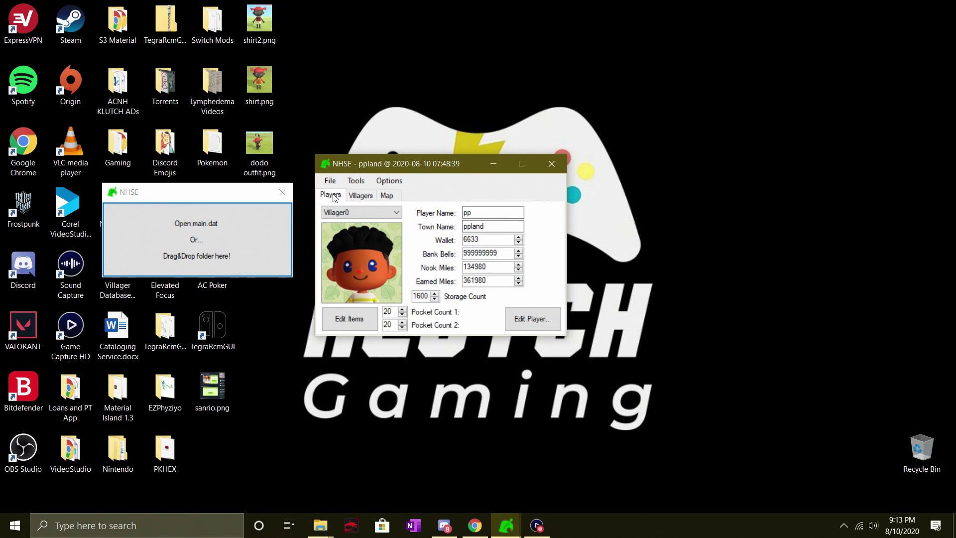
{"action": "left_click", "coordinate": [366, 198]}
{"action": "left_click", "coordinate": [386, 195]}
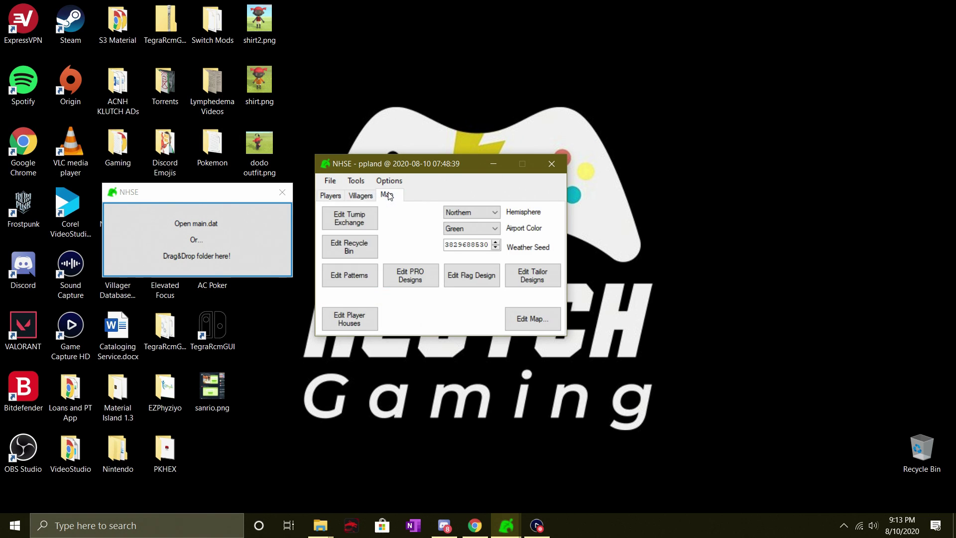
{"action": "left_click", "coordinate": [360, 195]}
{"action": "left_click", "coordinate": [330, 195]}
Step: Save the edited file via File > Save and move the window to the right
{"action": "left_click", "coordinate": [330, 181]}
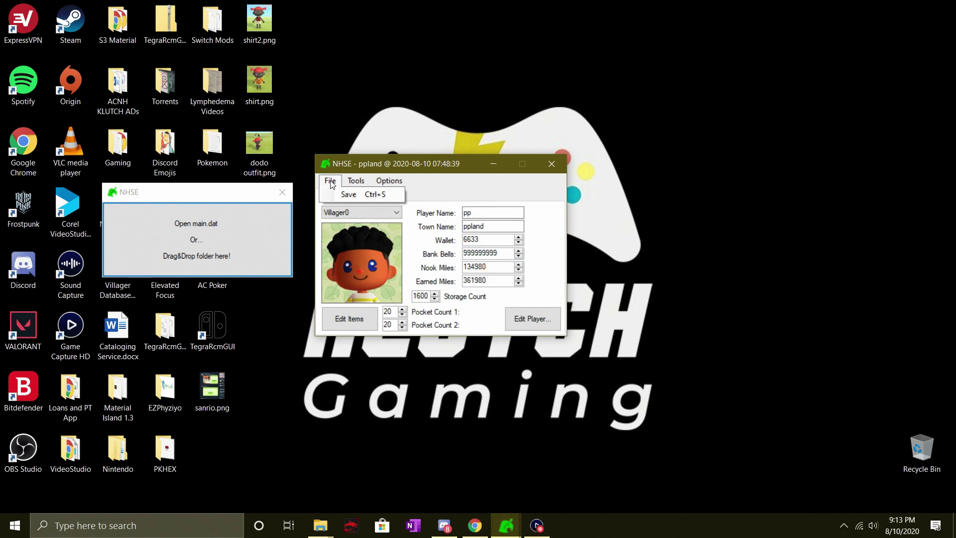
{"action": "left_click", "coordinate": [475, 180]}
{"action": "left_click_drag", "start_coordinate": [441, 164], "coordinate": [456, 162]}
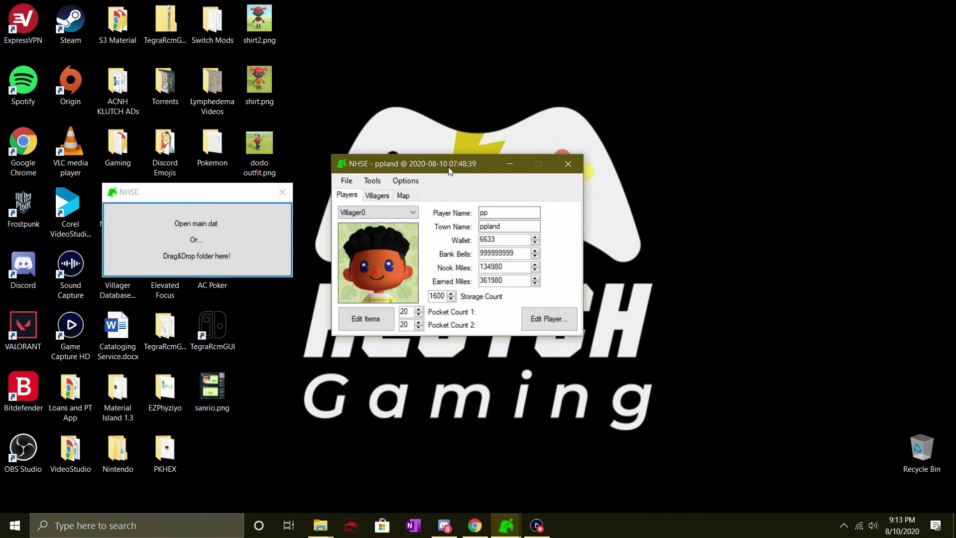
{"action": "left_click_drag", "start_coordinate": [454, 172], "coordinate": [479, 164]}
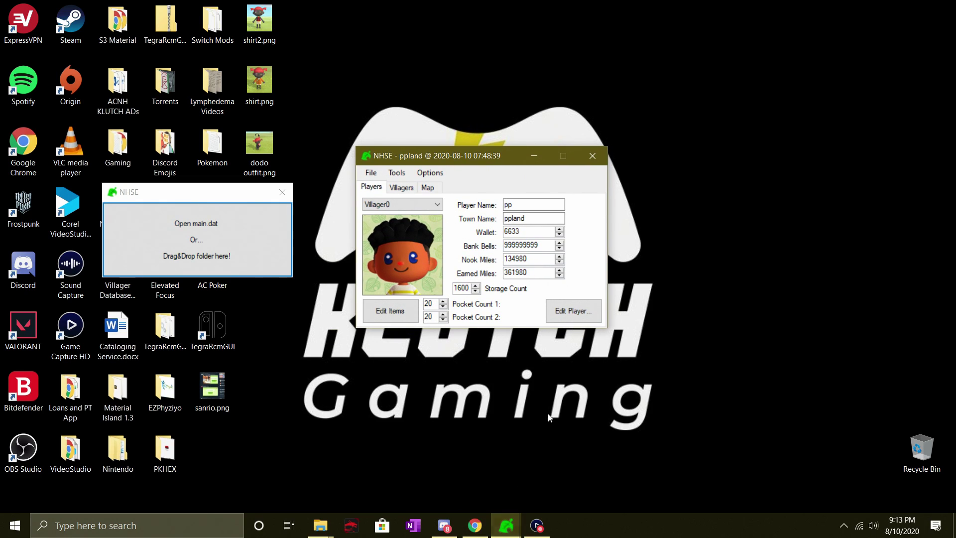